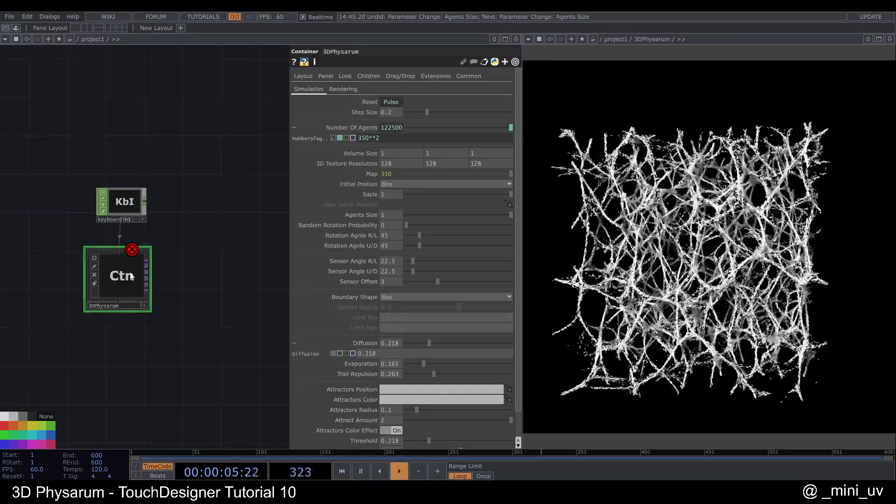
{"action": "scroll", "coordinate": [133, 272], "scroll_direction": "up", "scroll_amount": 3}
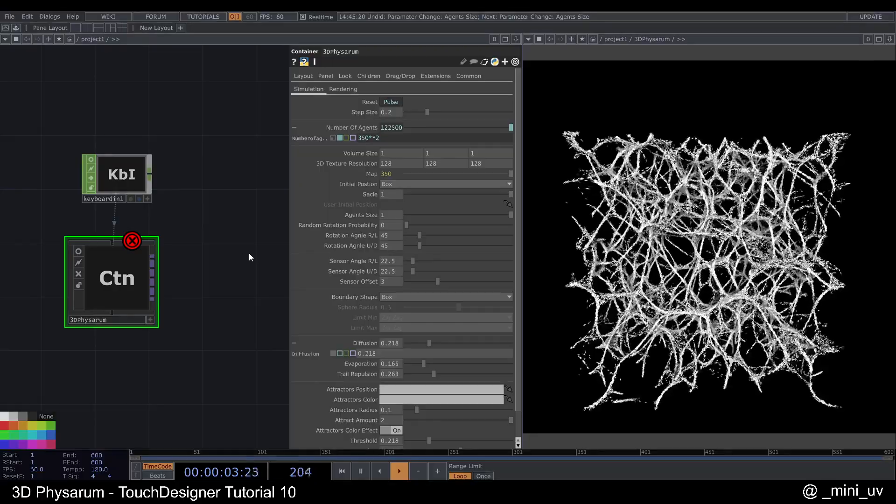
{"action": "key", "text": "1"}
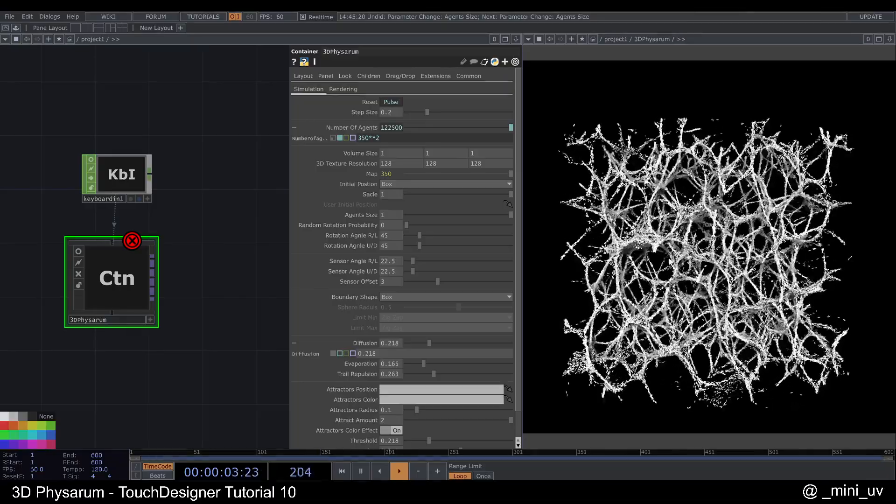
{"action": "middle_click_drag", "start_coordinate": [188, 244], "coordinate": [158, 252]}
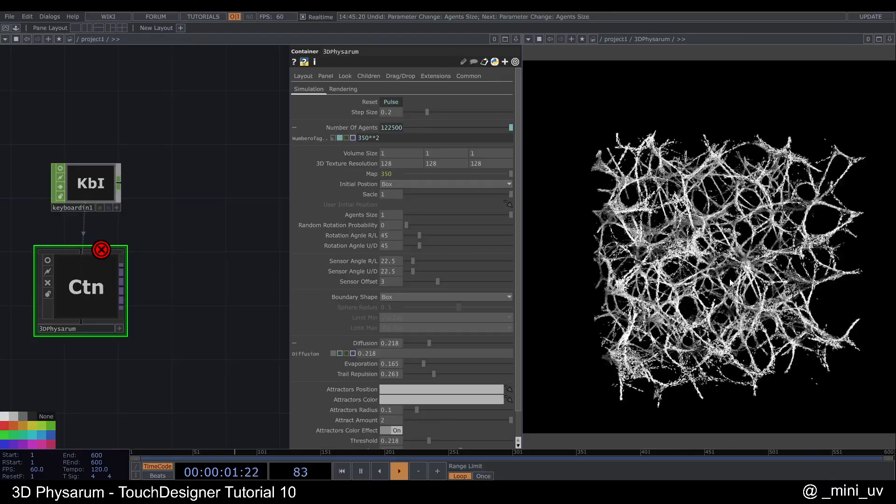
{"action": "middle_click_drag", "start_coordinate": [190, 220], "coordinate": [186, 221]}
{"action": "left_click_drag", "start_coordinate": [186, 220], "coordinate": [182, 217]}
{"action": "left_click_drag", "start_coordinate": [210, 268], "coordinate": [219, 254]}
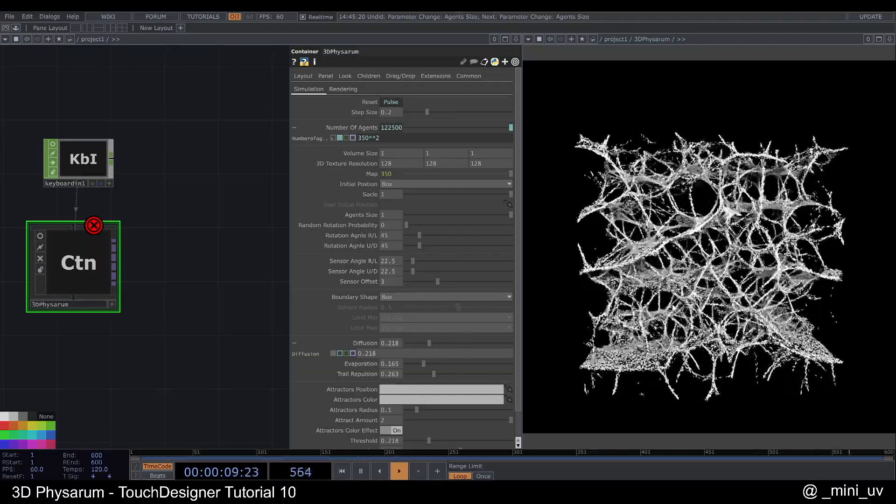
- Switch to the browser and open the PDF preview of the paper on pattern formation in approximations of Physarum transport networks
{"action": "left_click", "coordinate": [489, 490]}
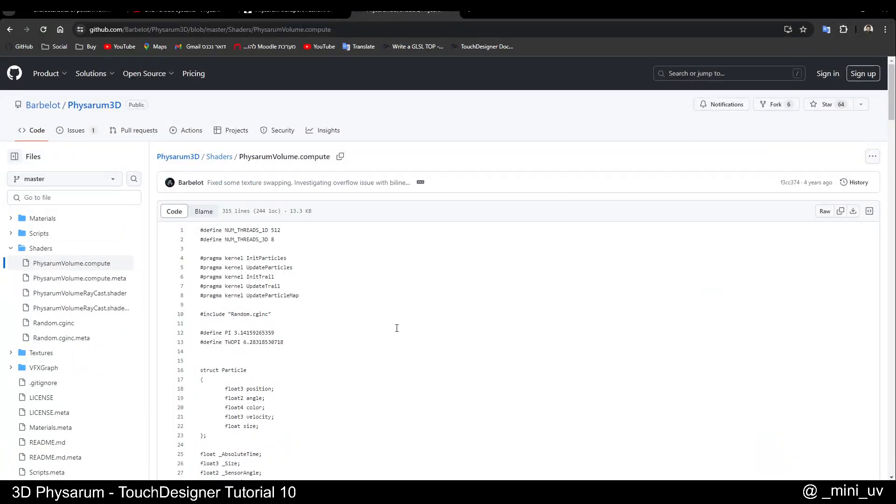
{"action": "left_click", "coordinate": [91, 11]}
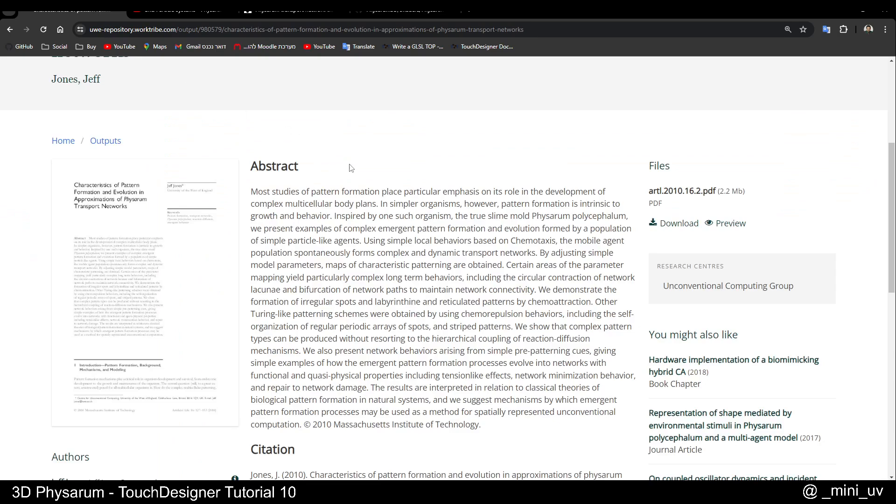
{"action": "scroll", "coordinate": [394, 202], "scroll_direction": "down", "scroll_amount": 4}
{"action": "scroll", "coordinate": [405, 188], "scroll_direction": "up", "scroll_amount": 3}
{"action": "scroll", "coordinate": [301, 179], "scroll_direction": "up", "scroll_amount": 1}
{"action": "left_click", "coordinate": [735, 223]}
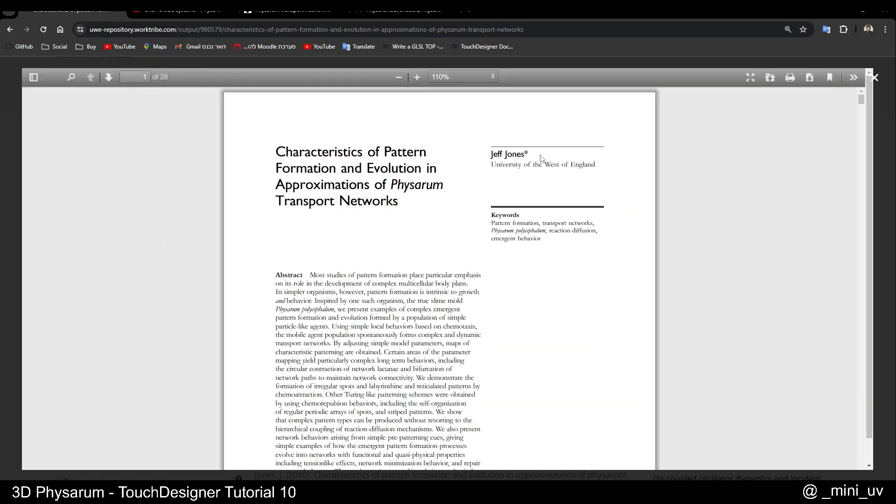
- Read through the paper's opening pages up to the Figure 3 diagram of the agent algorithm and sensor layout
{"action": "scroll", "coordinate": [487, 160], "scroll_direction": "down", "scroll_amount": 2}
{"action": "scroll", "coordinate": [486, 157], "scroll_direction": "down", "scroll_amount": 13}
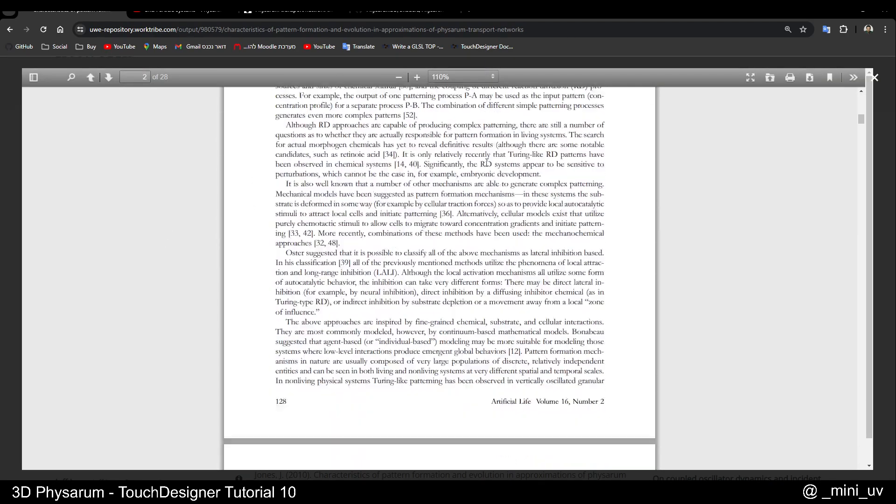
{"action": "scroll", "coordinate": [488, 166], "scroll_direction": "down", "scroll_amount": 5}
{"action": "scroll", "coordinate": [425, 284], "scroll_direction": "up", "scroll_amount": 14}
{"action": "scroll", "coordinate": [425, 283], "scroll_direction": "down", "scroll_amount": 18}
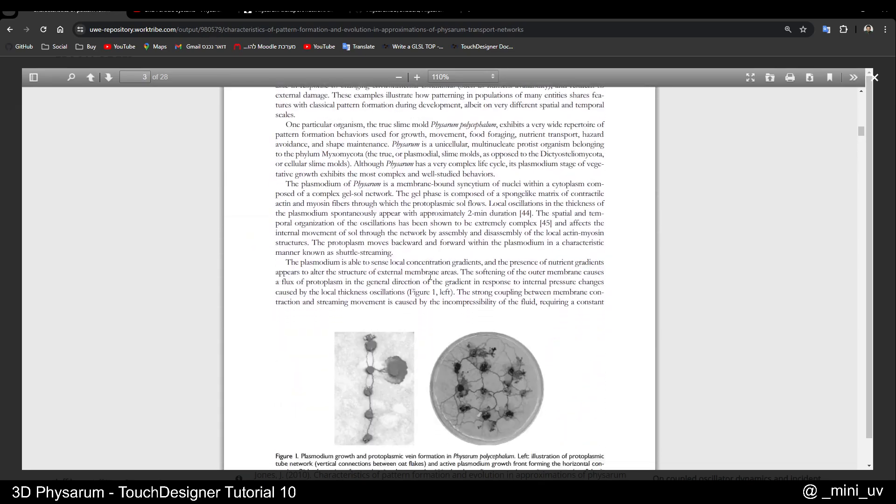
{"action": "scroll", "coordinate": [426, 272], "scroll_direction": "down", "scroll_amount": 17}
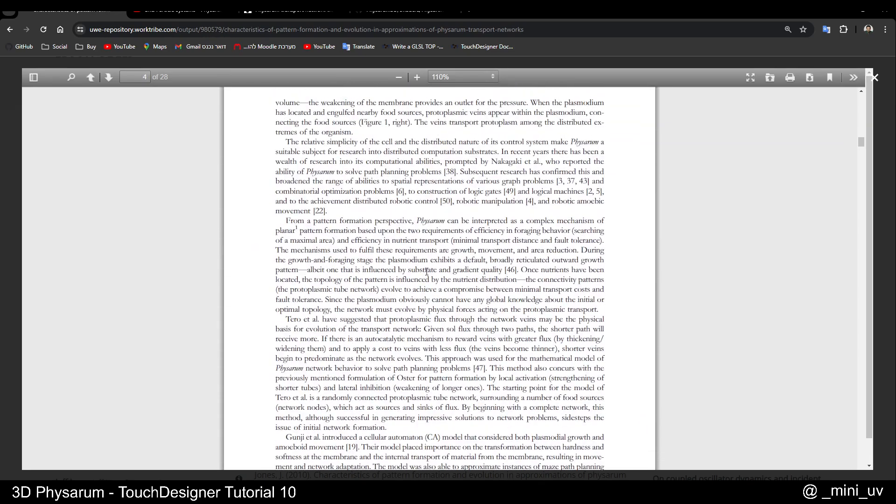
{"action": "scroll", "coordinate": [426, 272], "scroll_direction": "down", "scroll_amount": 18}
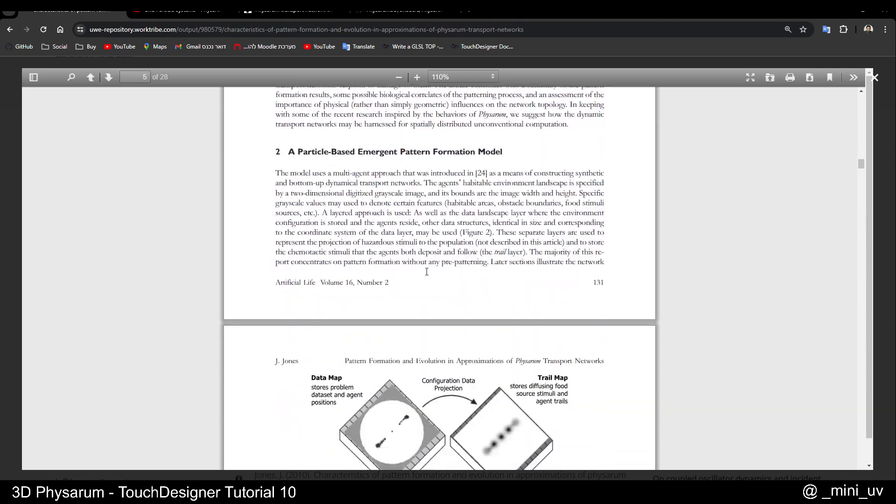
{"action": "scroll", "coordinate": [426, 274], "scroll_direction": "down", "scroll_amount": 15}
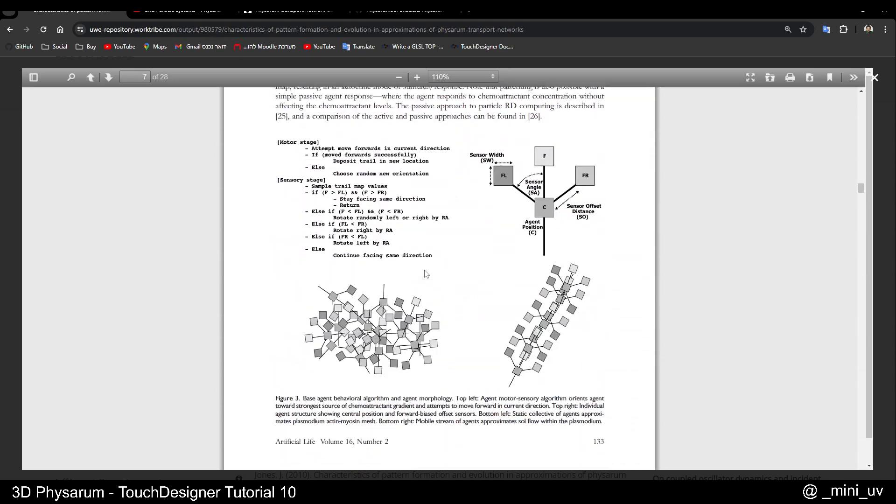
{"action": "scroll", "coordinate": [426, 274], "scroll_direction": "up", "scroll_amount": 5}
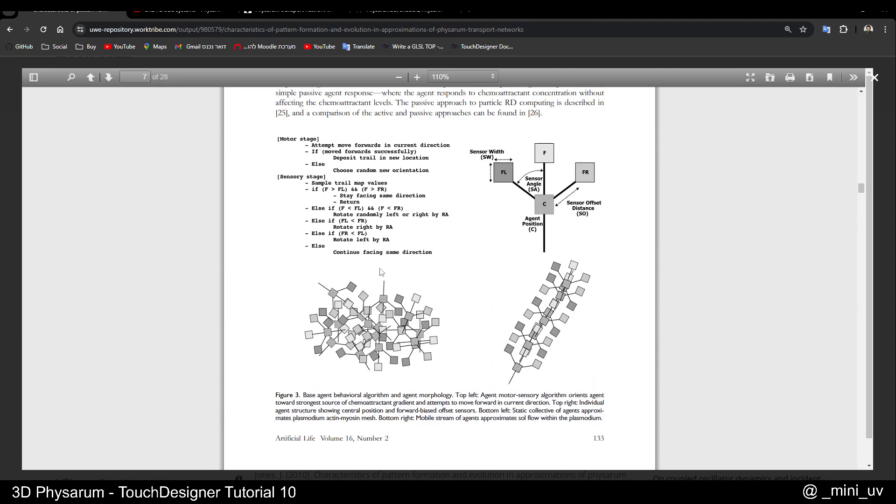
- Examine the paper's pattern figures, from network evolution in Figure 4 to the angle variations in Figure 13, and return to page 1
{"action": "scroll", "coordinate": [381, 272], "scroll_direction": "down", "scroll_amount": 10}
{"action": "scroll", "coordinate": [438, 279], "scroll_direction": "down", "scroll_amount": 10}
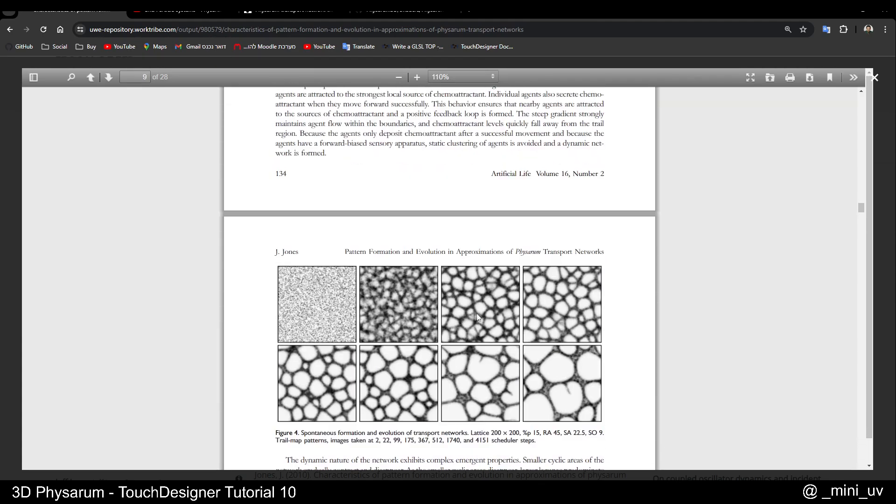
{"action": "scroll", "coordinate": [408, 290], "scroll_direction": "down", "scroll_amount": 2}
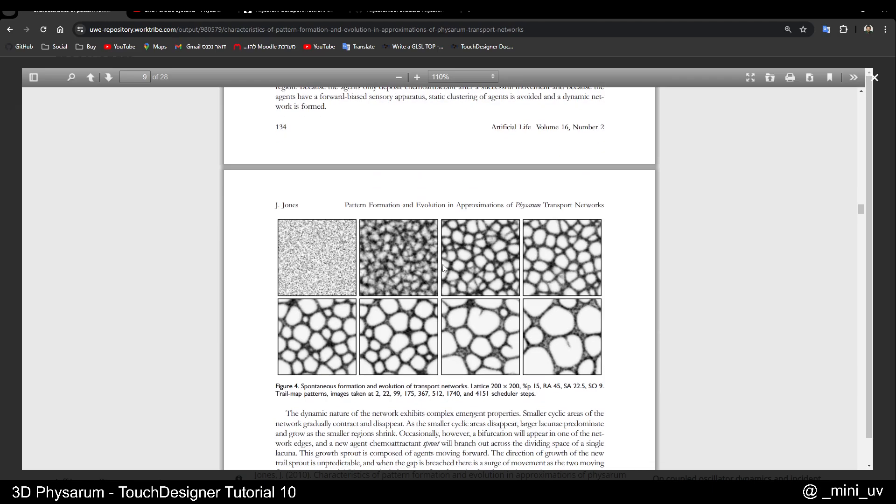
{"action": "scroll", "coordinate": [444, 267], "scroll_direction": "down", "scroll_amount": 4}
{"action": "left_click_drag", "start_coordinate": [861, 215], "coordinate": [856, 280]}
{"action": "scroll", "coordinate": [591, 230], "scroll_direction": "down", "scroll_amount": 10}
{"action": "scroll", "coordinate": [530, 230], "scroll_direction": "down", "scroll_amount": 8}
{"action": "scroll", "coordinate": [461, 242], "scroll_direction": "up", "scroll_amount": 4}
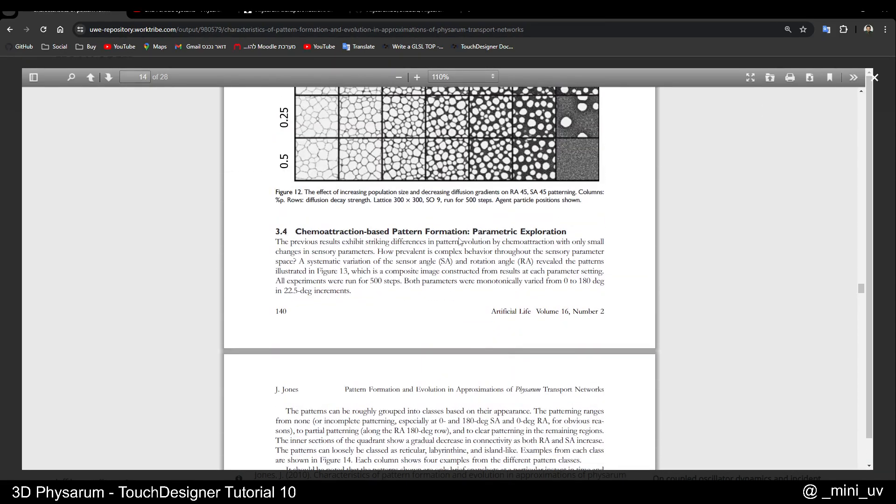
{"action": "scroll", "coordinate": [419, 244], "scroll_direction": "down", "scroll_amount": 18}
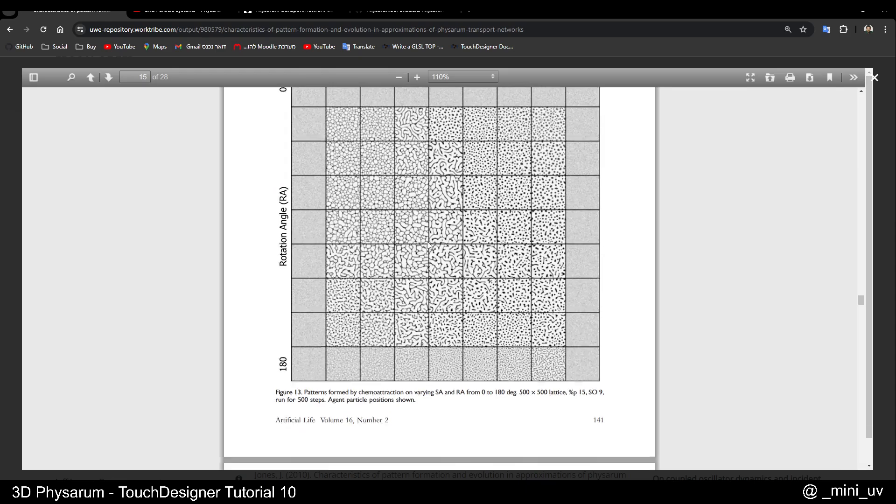
{"action": "scroll", "coordinate": [429, 246], "scroll_direction": "down", "scroll_amount": 7}
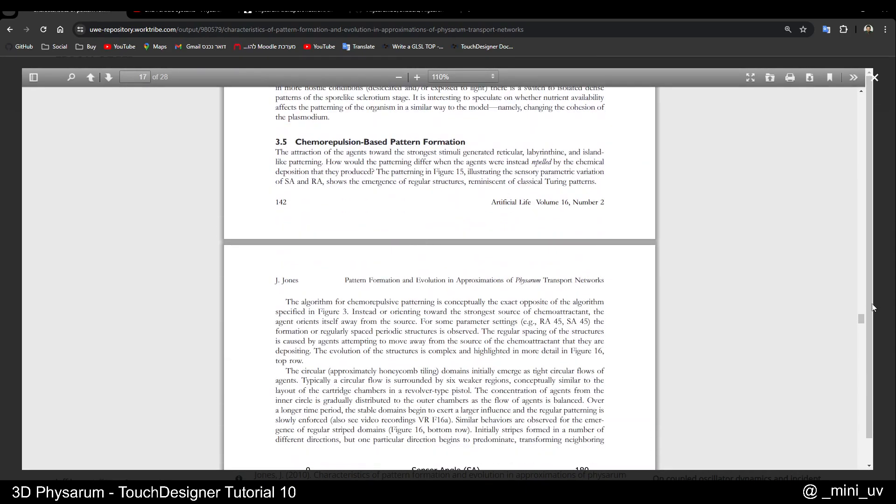
{"action": "left_click_drag", "start_coordinate": [862, 320], "coordinate": [861, 98]}
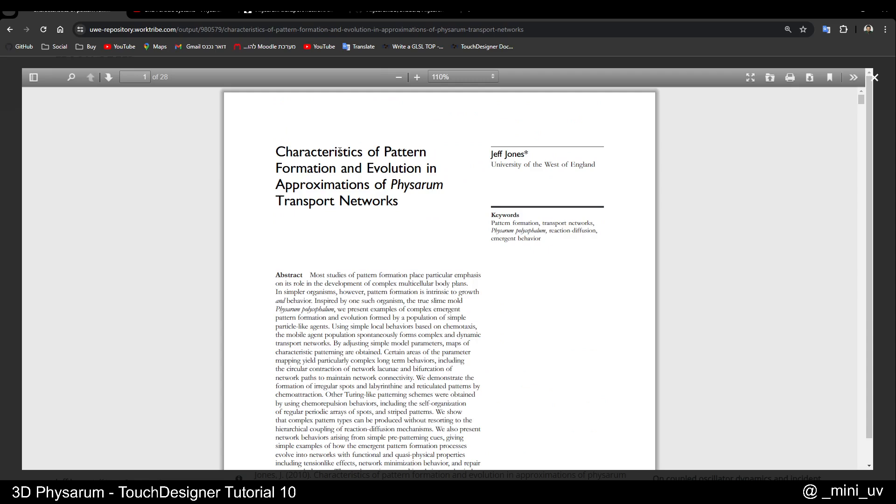
- Review the Physarum Transport Network Clean TOX community post, including its description, preview video, features, caveats and download section
{"action": "left_click", "coordinate": [290, 14]}
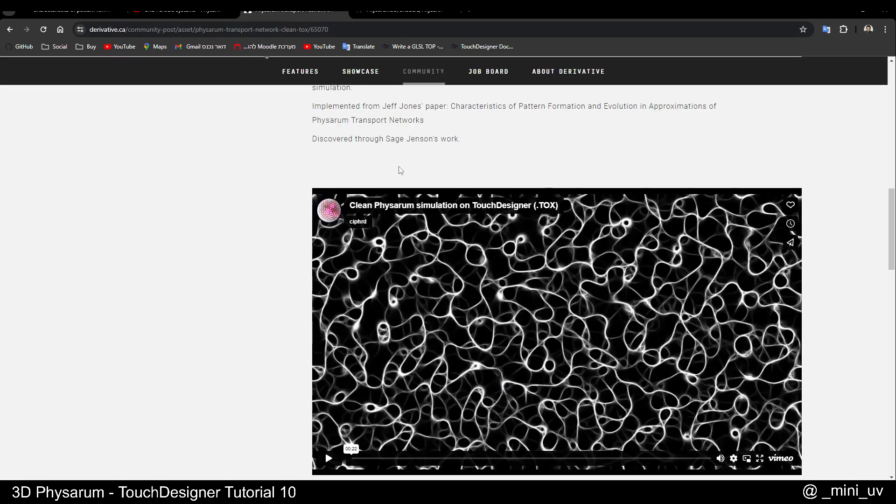
{"action": "scroll", "coordinate": [402, 173], "scroll_direction": "up", "scroll_amount": 8}
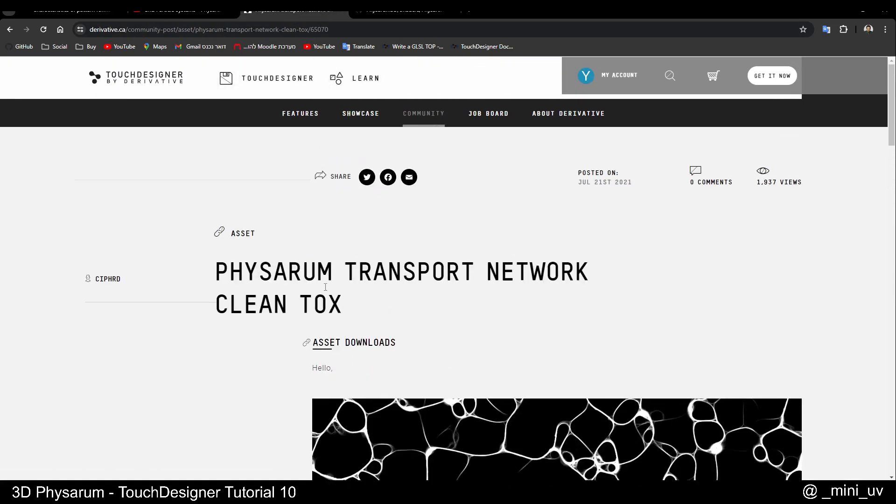
{"action": "scroll", "coordinate": [337, 281], "scroll_direction": "down", "scroll_amount": 18}
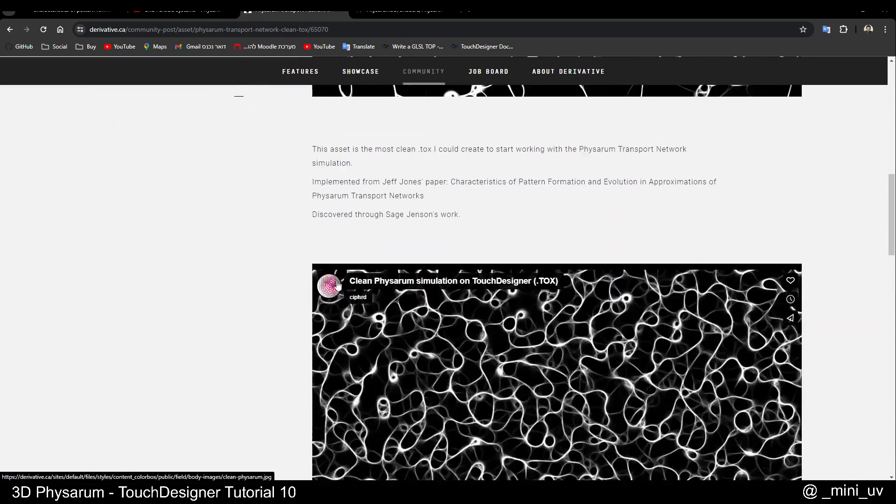
{"action": "scroll", "coordinate": [468, 257], "scroll_direction": "down", "scroll_amount": 5}
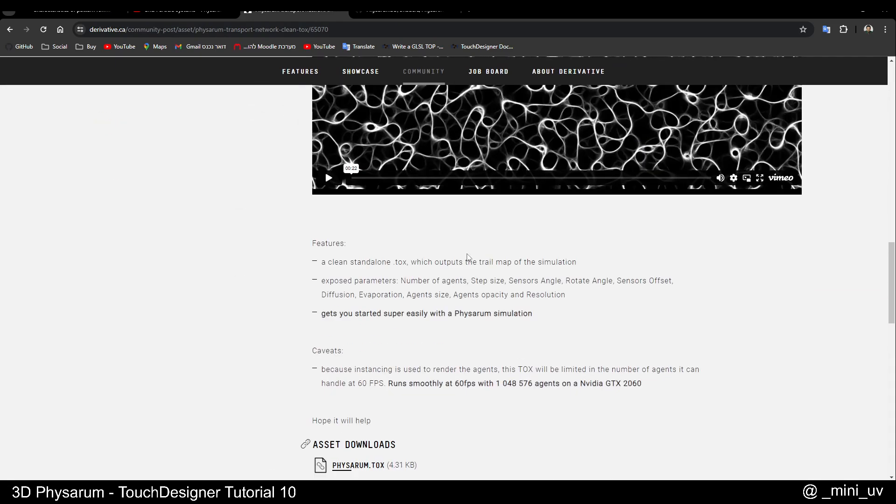
{"action": "scroll", "coordinate": [451, 259], "scroll_direction": "down", "scroll_amount": 3}
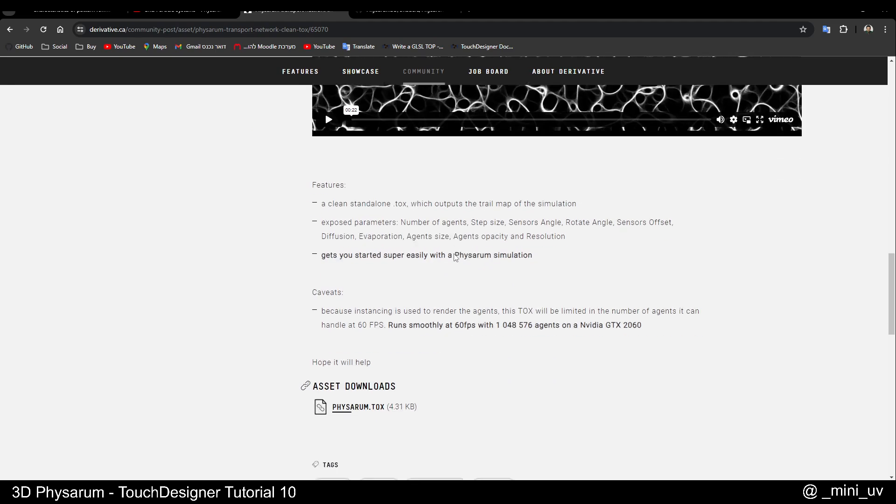
{"action": "scroll", "coordinate": [427, 268], "scroll_direction": "up", "scroll_amount": 4}
{"action": "scroll", "coordinate": [420, 276], "scroll_direction": "up", "scroll_amount": 4}
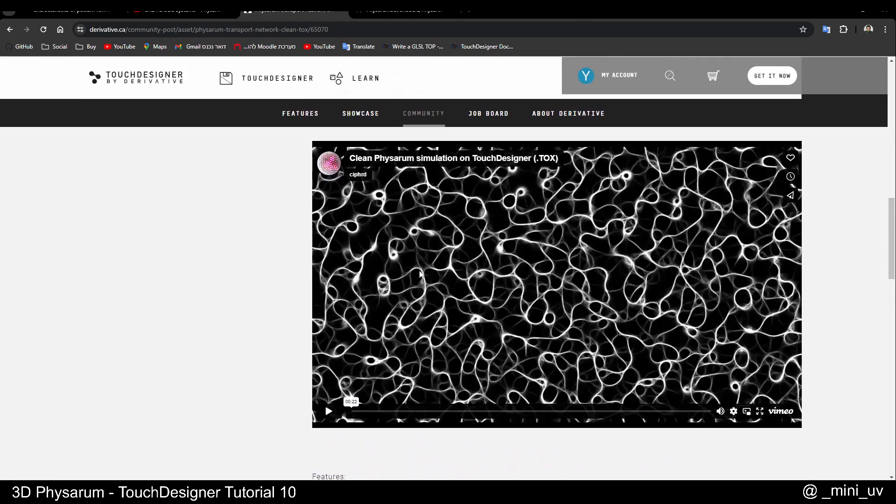
{"action": "scroll", "coordinate": [504, 277], "scroll_direction": "up", "scroll_amount": 1}
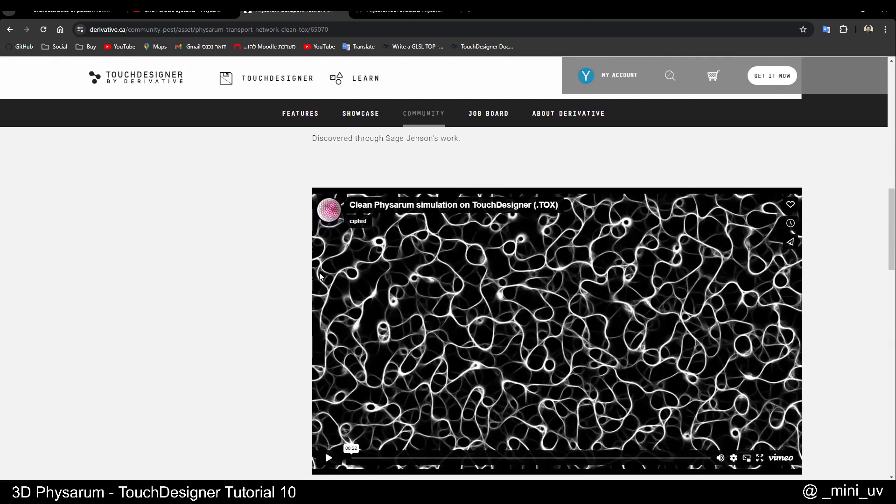
{"action": "scroll", "coordinate": [427, 270], "scroll_direction": "down", "scroll_amount": 2}
{"action": "scroll", "coordinate": [425, 266], "scroll_direction": "up", "scroll_amount": 6}
{"action": "scroll", "coordinate": [427, 274], "scroll_direction": "up", "scroll_amount": 7}
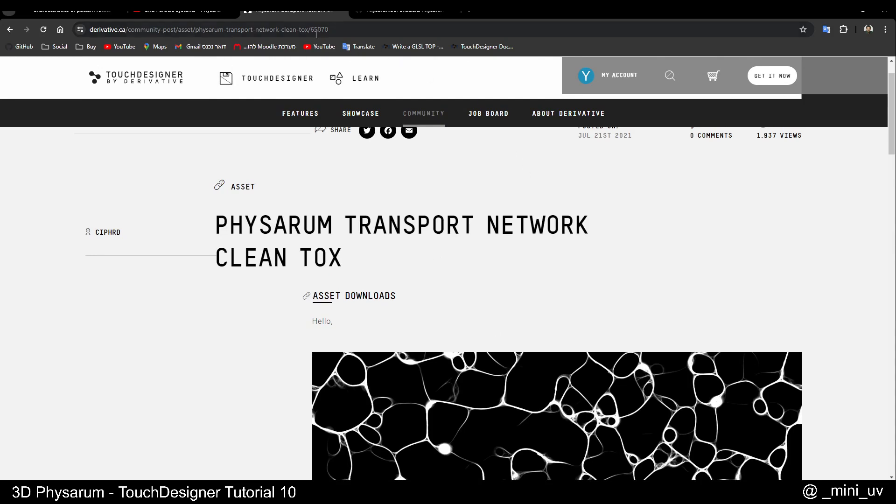
- View the Entagma video page for Grid Particle Systems - Physarum Slime Mold Pt I: Theory and its description
{"action": "left_click", "coordinate": [184, 10]}
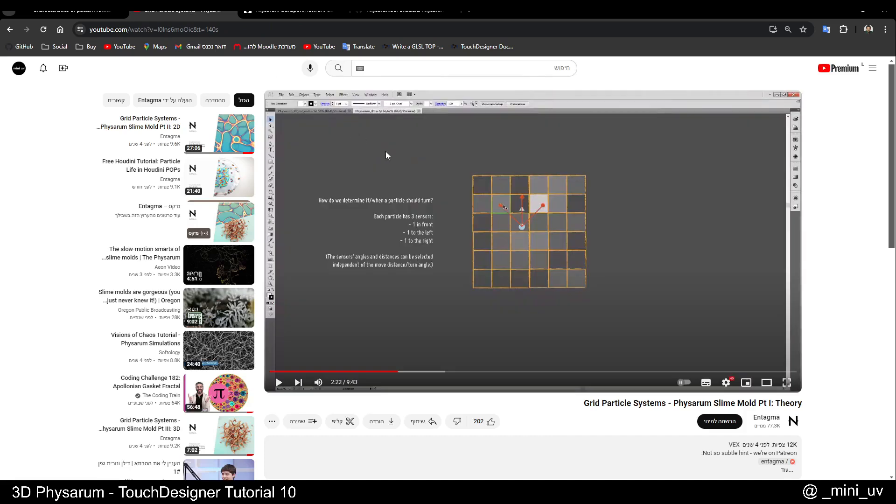
{"action": "scroll", "coordinate": [390, 267], "scroll_direction": "down", "scroll_amount": 2}
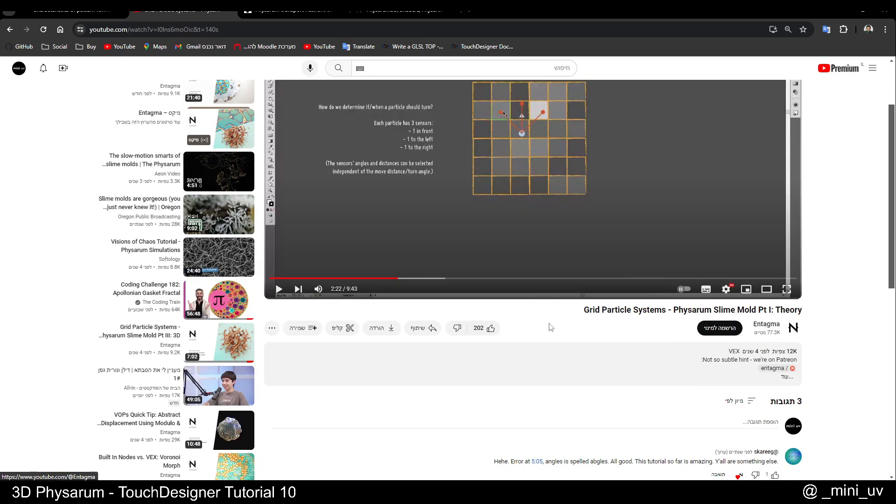
{"action": "scroll", "coordinate": [502, 329], "scroll_direction": "up", "scroll_amount": 1}
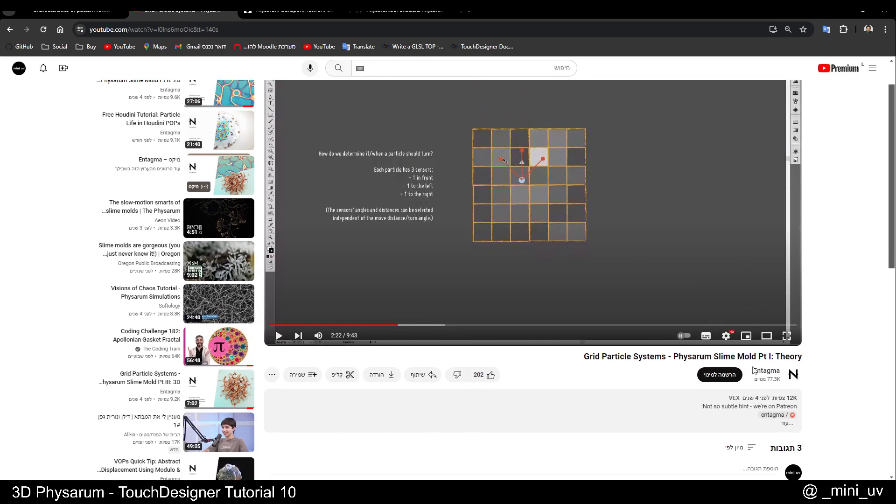
{"action": "scroll", "coordinate": [802, 397], "scroll_direction": "down", "scroll_amount": 1}
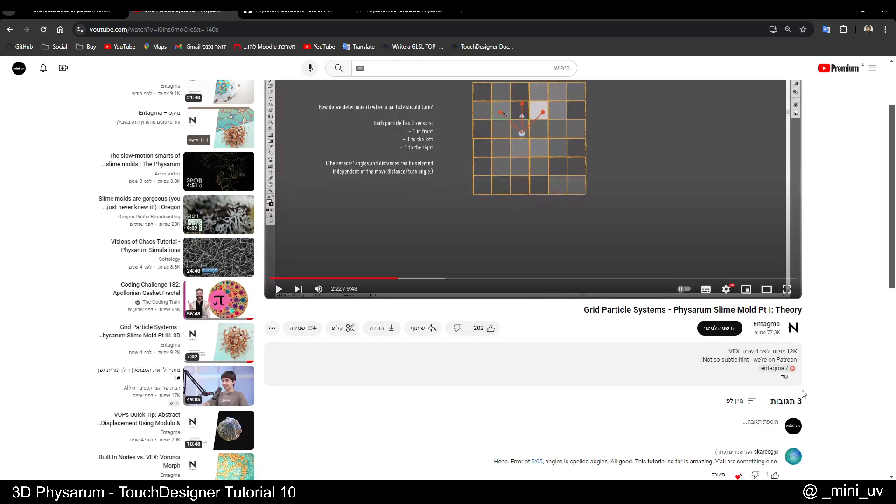
{"action": "scroll", "coordinate": [803, 392], "scroll_direction": "up", "scroll_amount": 2}
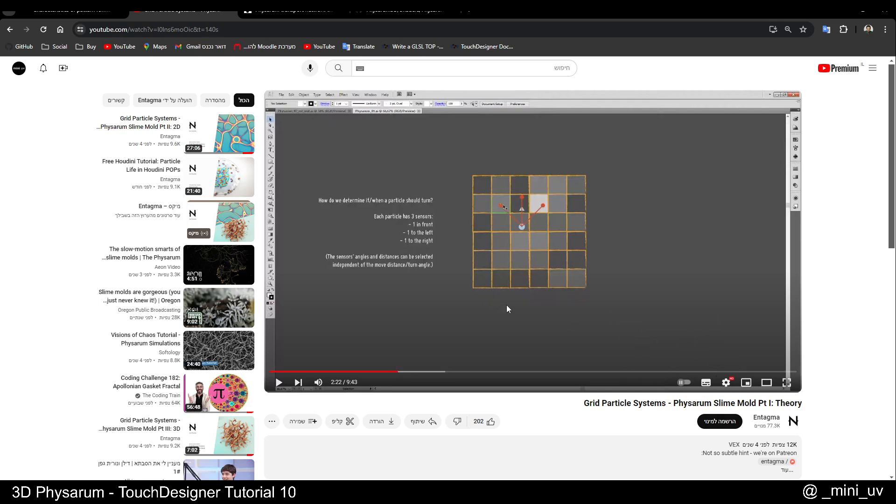
- Examine the PhysarumVolume.compute shader in the Physarum3D repository, from its particle struct and variables through the particle and trail update kernels
{"action": "left_click", "coordinate": [396, 12]}
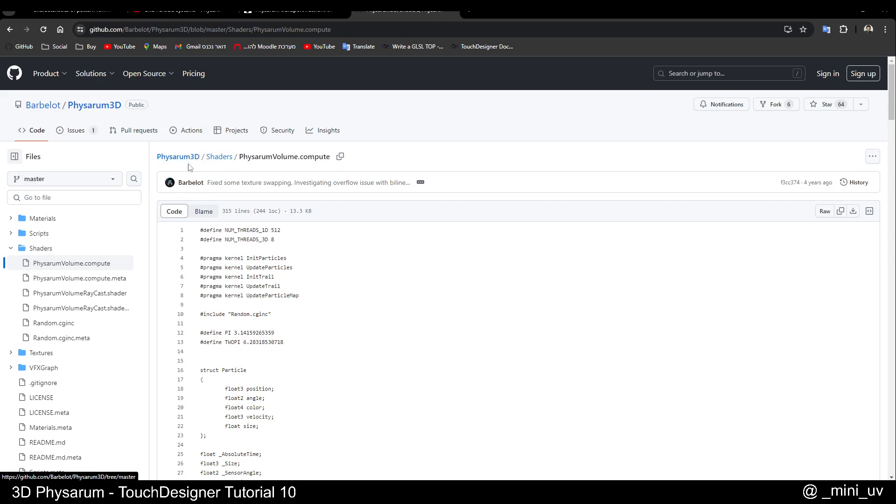
{"action": "scroll", "coordinate": [191, 170], "scroll_direction": "down", "scroll_amount": 13}
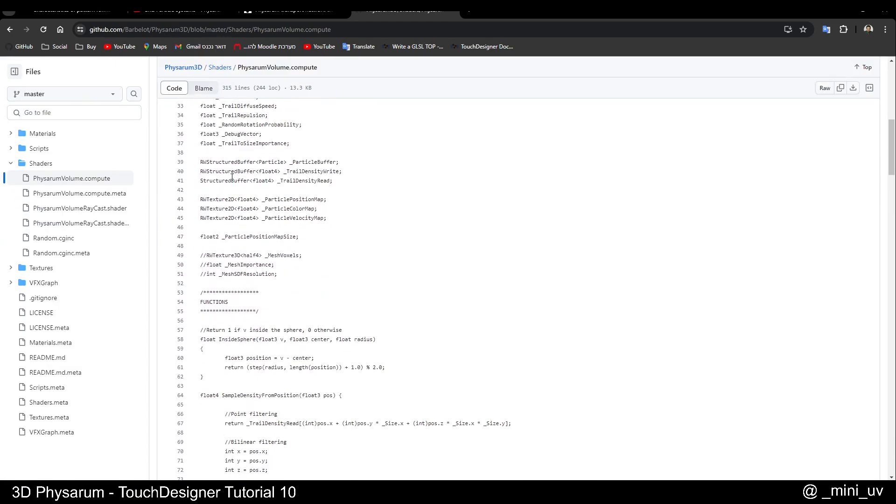
{"action": "scroll", "coordinate": [233, 177], "scroll_direction": "down", "scroll_amount": 20}
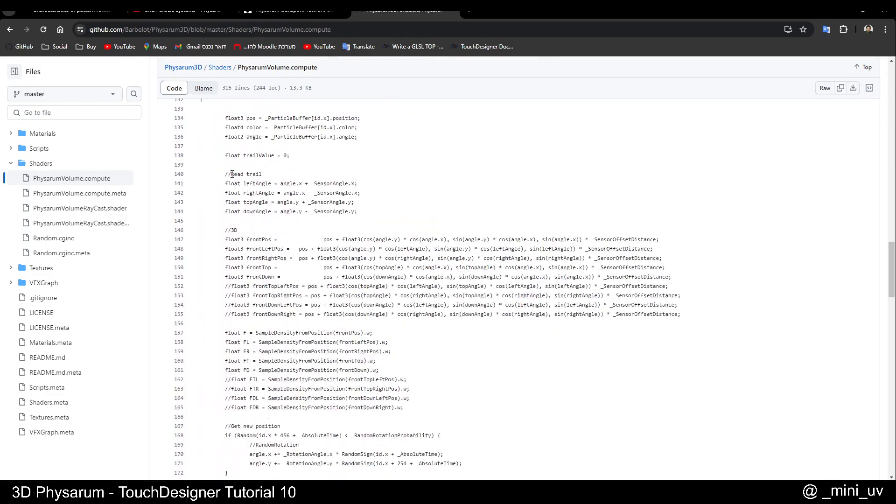
{"action": "scroll", "coordinate": [228, 173], "scroll_direction": "down", "scroll_amount": 20}
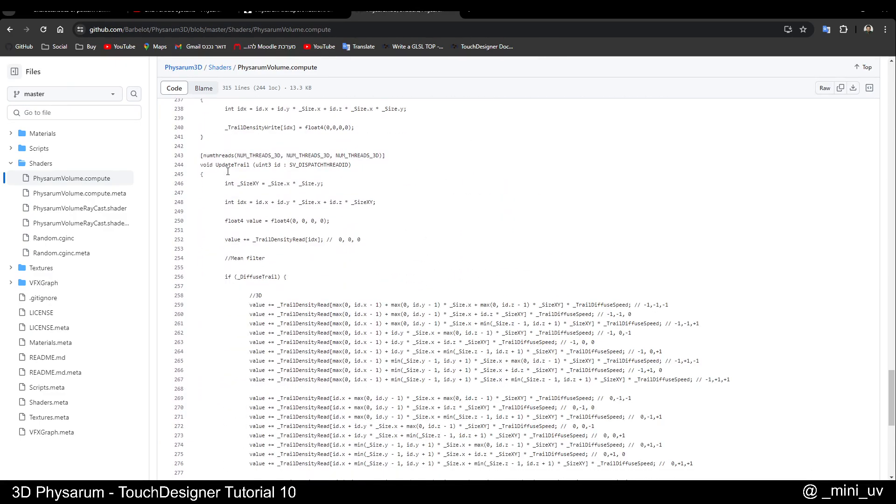
{"action": "scroll", "coordinate": [227, 171], "scroll_direction": "down", "scroll_amount": 6}
{"action": "scroll", "coordinate": [234, 175], "scroll_direction": "up", "scroll_amount": 17}
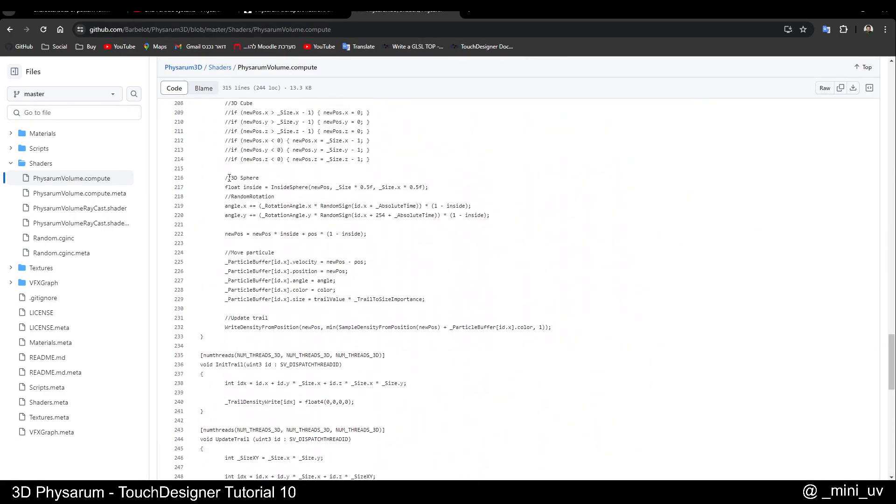
{"action": "scroll", "coordinate": [240, 180], "scroll_direction": "up", "scroll_amount": 20}
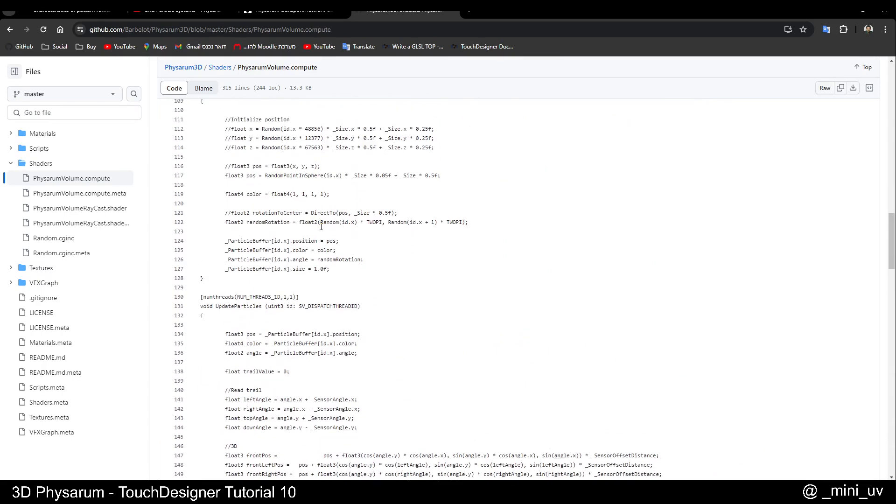
{"action": "scroll", "coordinate": [320, 226], "scroll_direction": "up", "scroll_amount": 11}
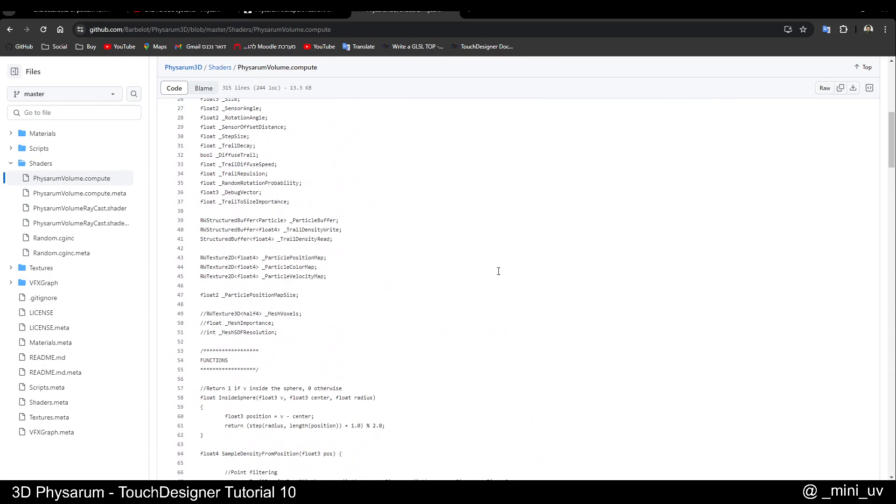
- Switch to TouchDesigner, view the 3DPhysarum render from several angles and restart the simulation
{"action": "mouse_move", "coordinate": [530, 491]}
{"action": "left_click", "coordinate": [513, 446]}
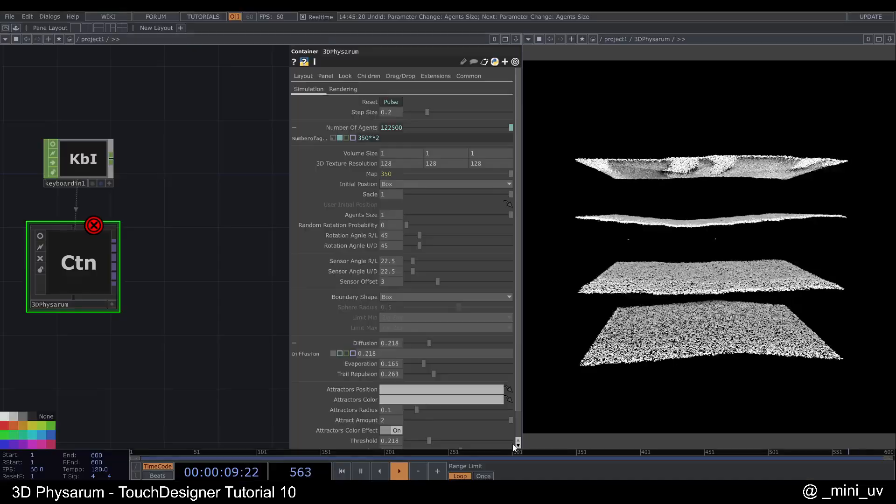
{"action": "mouse_move", "coordinate": [690, 324]}
{"action": "left_mouse_down"}
{"action": "mouse_move", "coordinate": [672, 347]}
{"action": "mouse_move", "coordinate": [657, 303]}
{"action": "mouse_move", "coordinate": [721, 289]}
{"action": "mouse_move", "coordinate": [674, 306]}
{"action": "mouse_move", "coordinate": [687, 304]}
{"action": "mouse_move", "coordinate": [674, 321]}
{"action": "mouse_move", "coordinate": [741, 322]}
{"action": "mouse_move", "coordinate": [685, 324]}
{"action": "mouse_move", "coordinate": [687, 308]}
{"action": "left_mouse_up"}
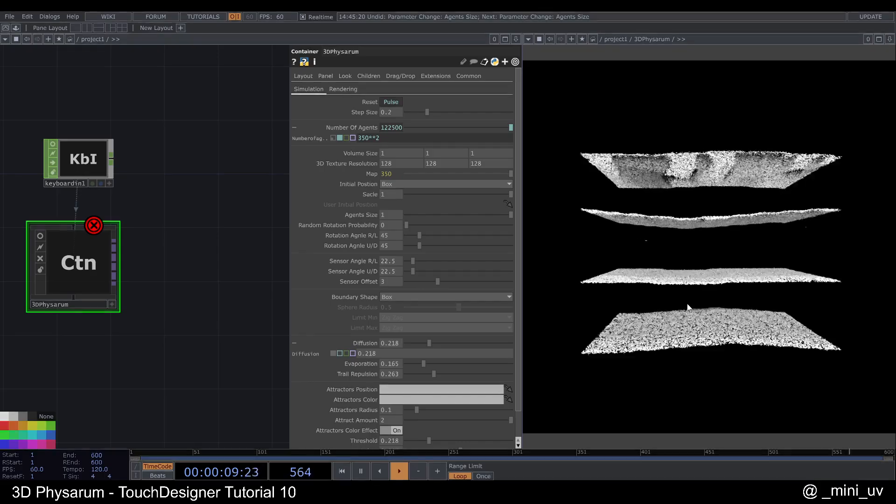
{"action": "scroll", "coordinate": [205, 275], "scroll_direction": "down", "scroll_amount": 1}
{"action": "mouse_move", "coordinate": [772, 311]}
{"action": "left_mouse_down"}
{"action": "mouse_move", "coordinate": [764, 314]}
{"action": "mouse_move", "coordinate": [775, 318]}
{"action": "left_mouse_up"}
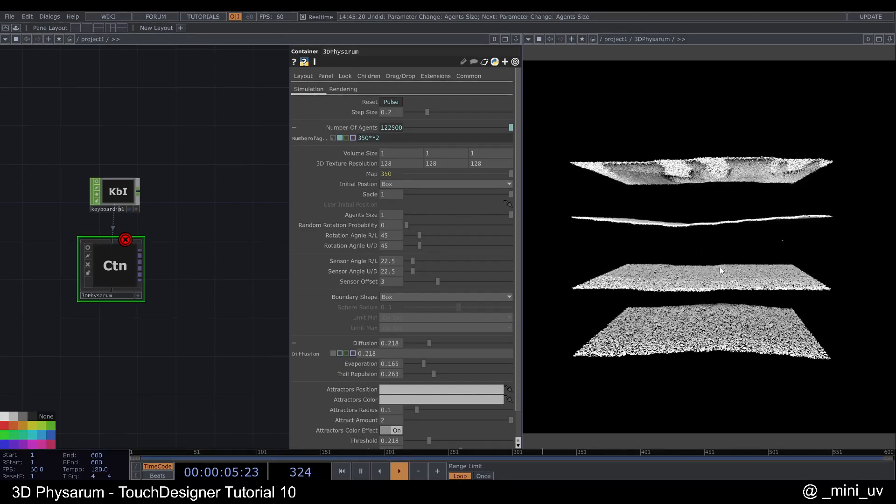
{"action": "left_click_drag", "start_coordinate": [610, 180], "coordinate": [666, 188]}
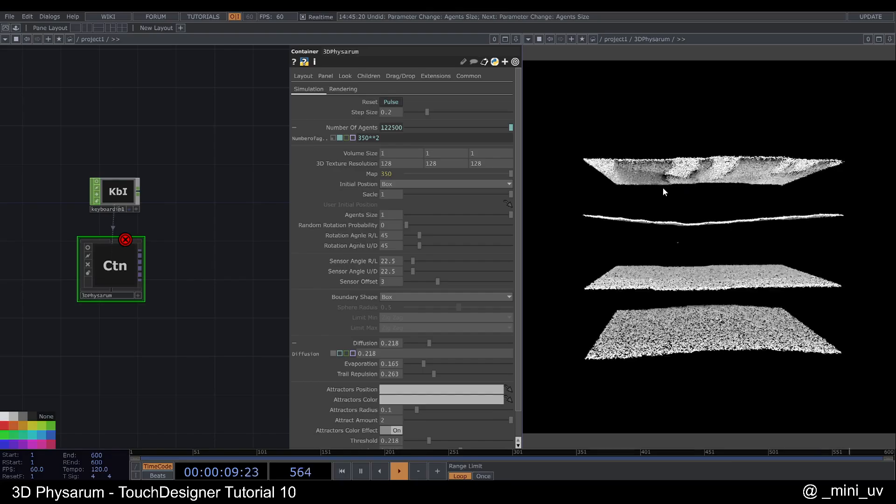
{"action": "key", "text": "1"}
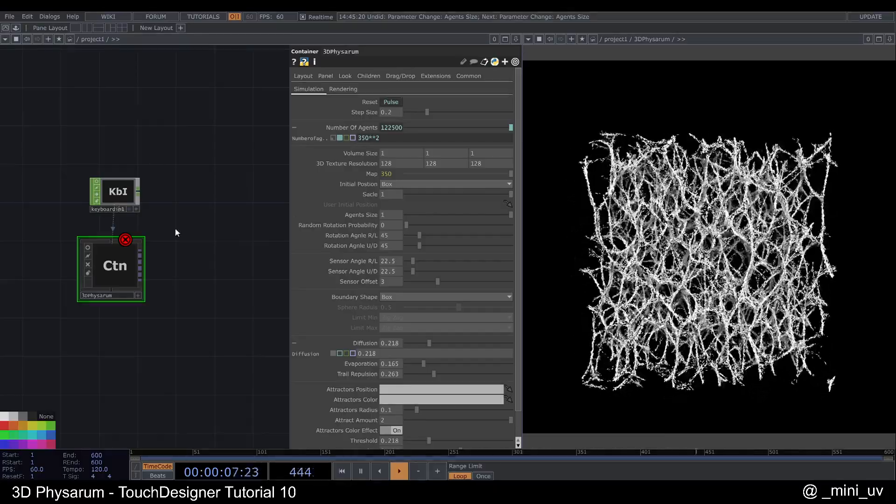
- Restart the Physarum simulation two more times to watch how the filament network forms in the box volume
{"action": "left_click_drag", "start_coordinate": [159, 222], "coordinate": [211, 206]}
{"action": "left_click_drag", "start_coordinate": [175, 178], "coordinate": [174, 169]}
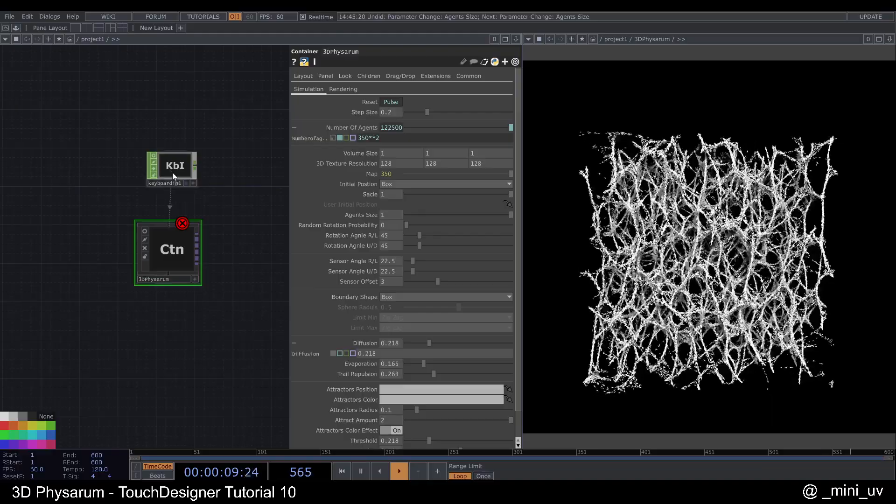
{"action": "left_click_drag", "start_coordinate": [225, 203], "coordinate": [193, 198]}
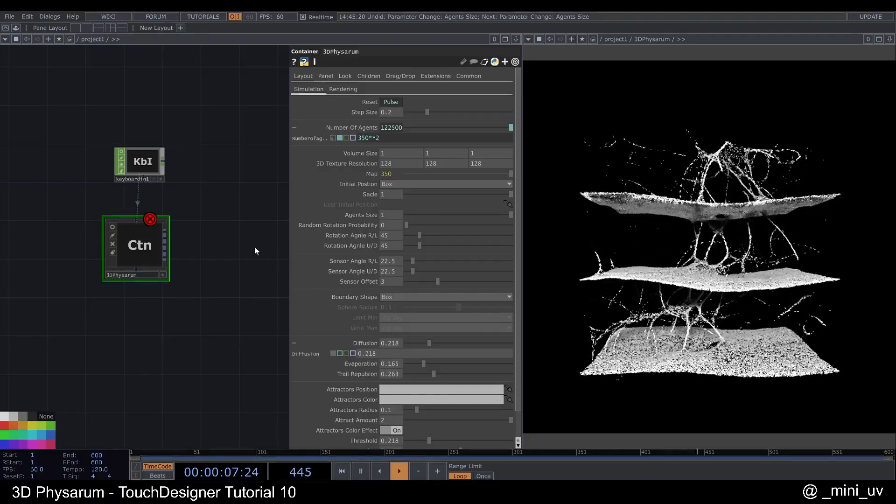
{"action": "key", "text": "1"}
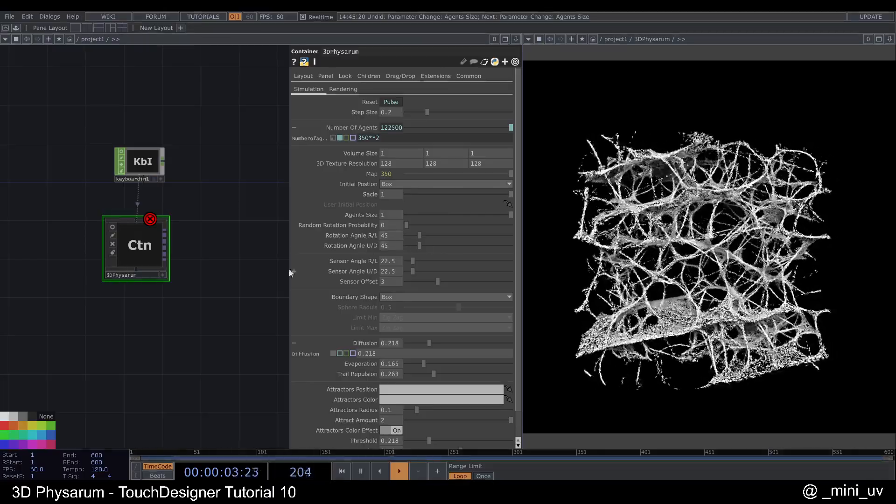
{"action": "key", "text": "1"}
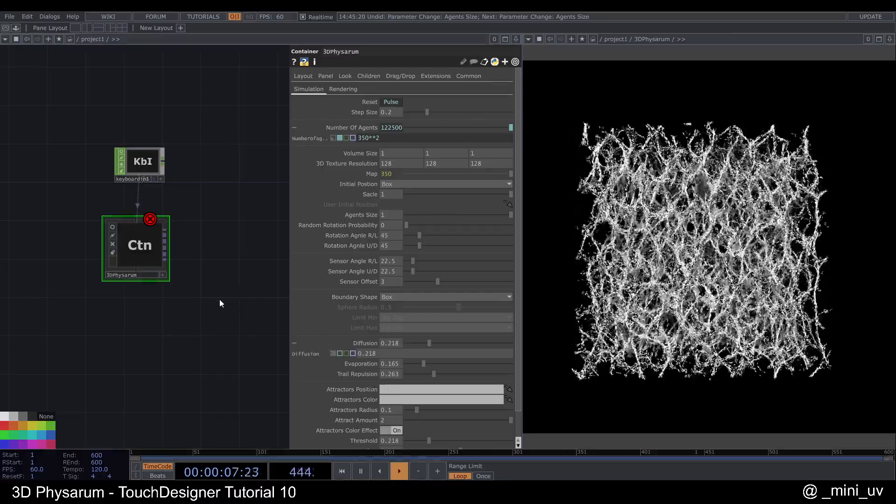
{"action": "left_click_drag", "start_coordinate": [223, 345], "coordinate": [210, 313]}
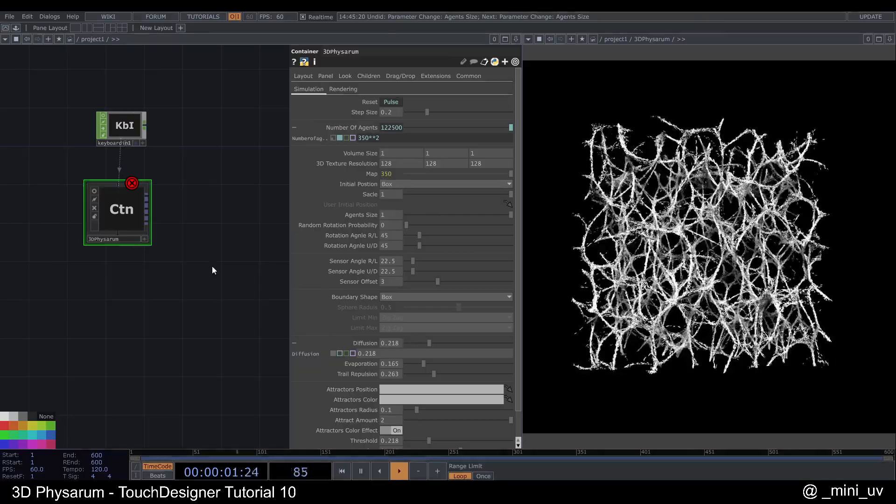
{"action": "left_click_drag", "start_coordinate": [201, 264], "coordinate": [219, 267]}
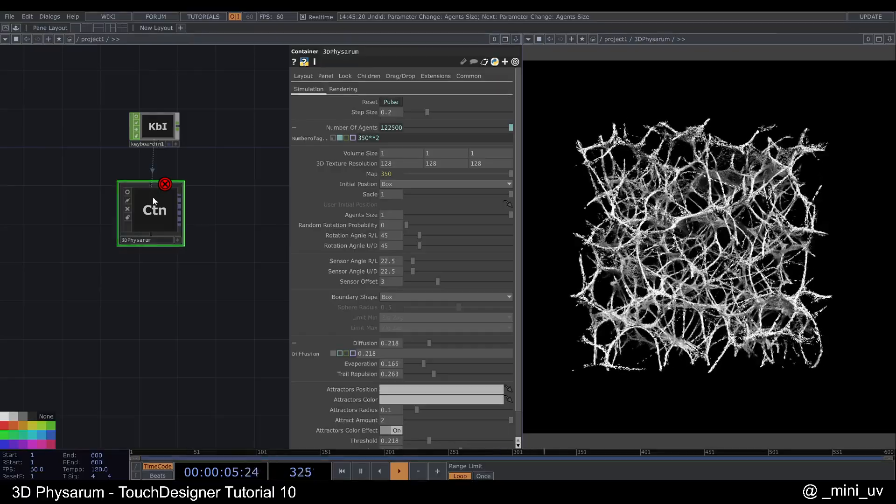
- Reposition the 3DPhysarum container and the keyboardin1 node above it, and reset the simulation
{"action": "left_click_drag", "start_coordinate": [155, 204], "coordinate": [155, 214]}
{"action": "left_click_drag", "start_coordinate": [156, 130], "coordinate": [156, 149]}
{"action": "left_click_drag", "start_coordinate": [182, 116], "coordinate": [183, 120]}
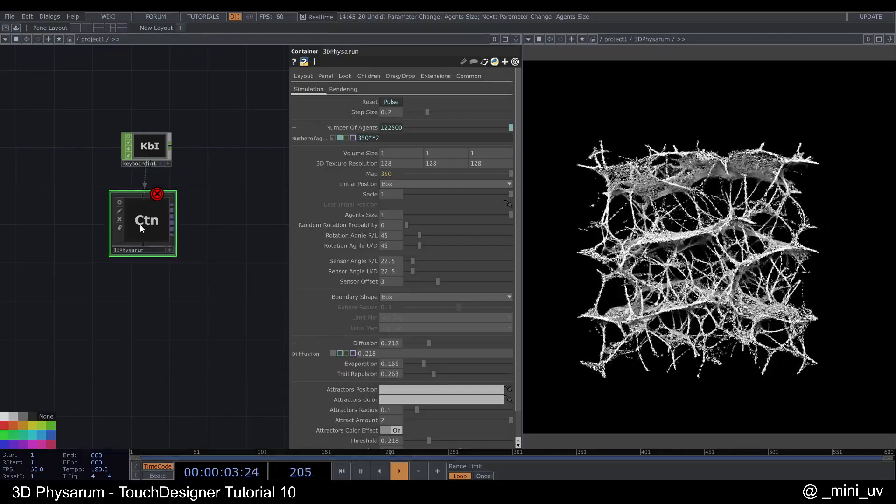
{"action": "key", "text": "r"}
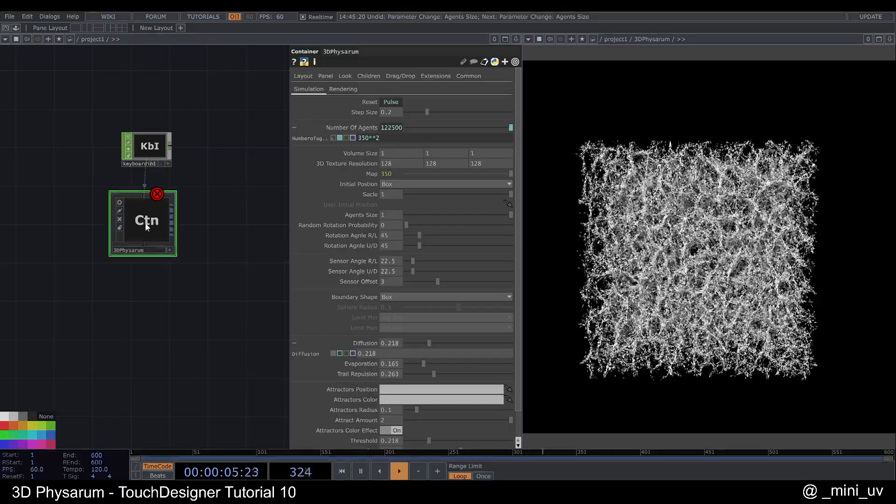
{"action": "left_click_drag", "start_coordinate": [152, 220], "coordinate": [161, 230]}
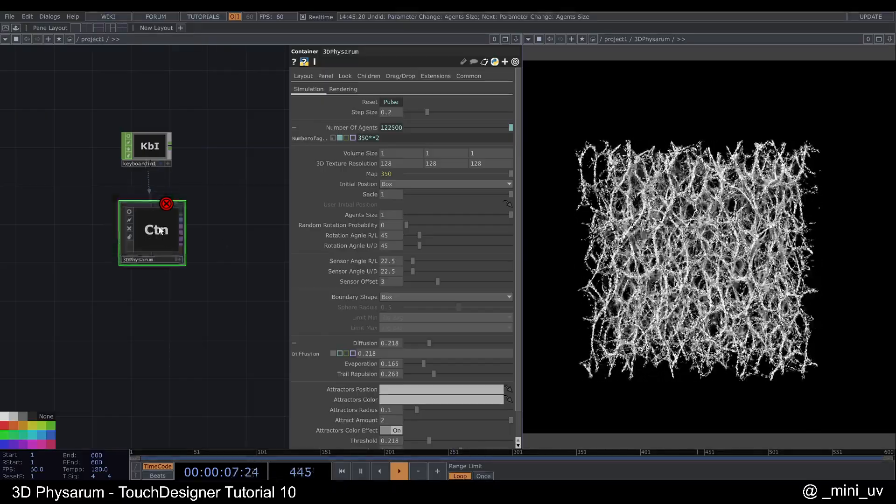
- Enter the 3DPhysarum container, hide the parameter window and examine the initial position sources feeding the switch
{"action": "key", "text": "i"}
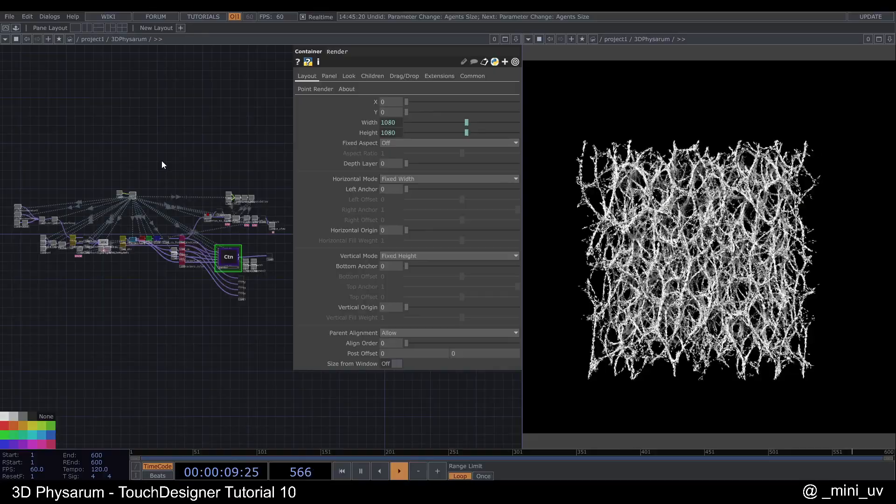
{"action": "key", "text": "p"}
{"action": "left_click_drag", "start_coordinate": [225, 155], "coordinate": [313, 153]}
{"action": "scroll", "coordinate": [222, 234], "scroll_direction": "up", "scroll_amount": 10}
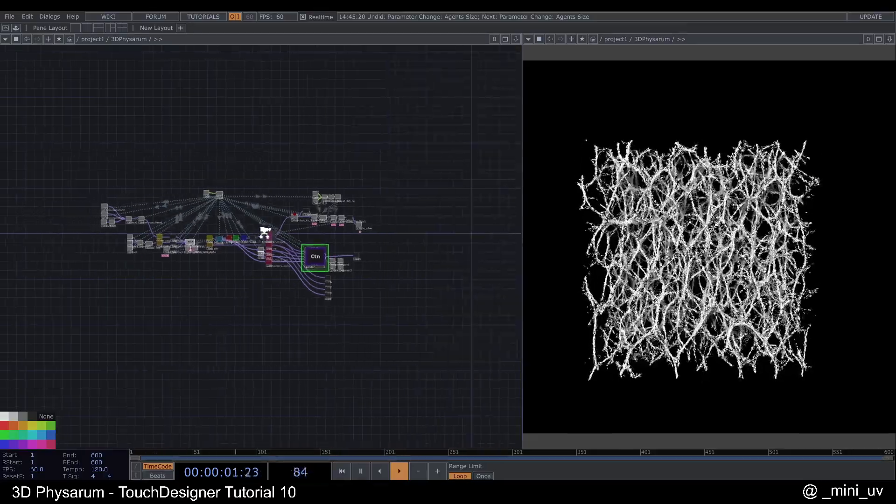
{"action": "scroll", "coordinate": [409, 266], "scroll_direction": "down", "scroll_amount": 3}
{"action": "left_click_drag", "start_coordinate": [119, 246], "coordinate": [375, 231]}
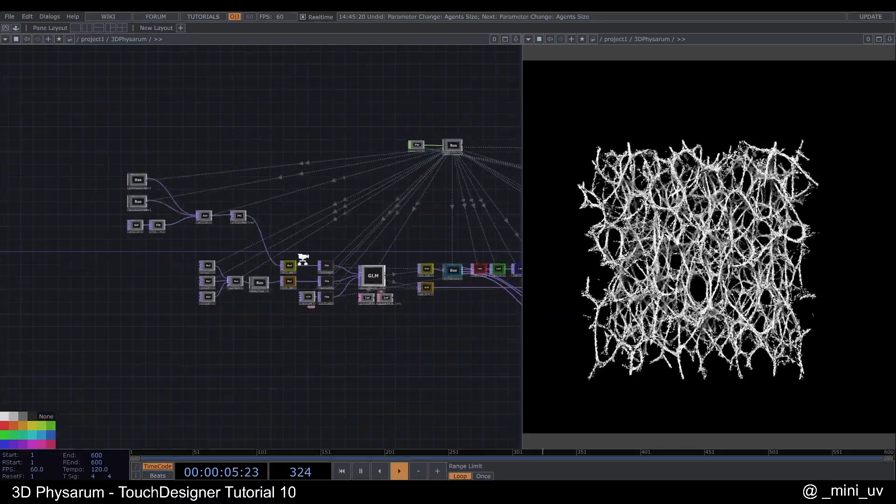
{"action": "scroll", "coordinate": [302, 262], "scroll_direction": "up", "scroll_amount": 3}
{"action": "scroll", "coordinate": [225, 187], "scroll_direction": "up", "scroll_amount": 3}
{"action": "left_click_drag", "start_coordinate": [187, 160], "coordinate": [203, 158]}
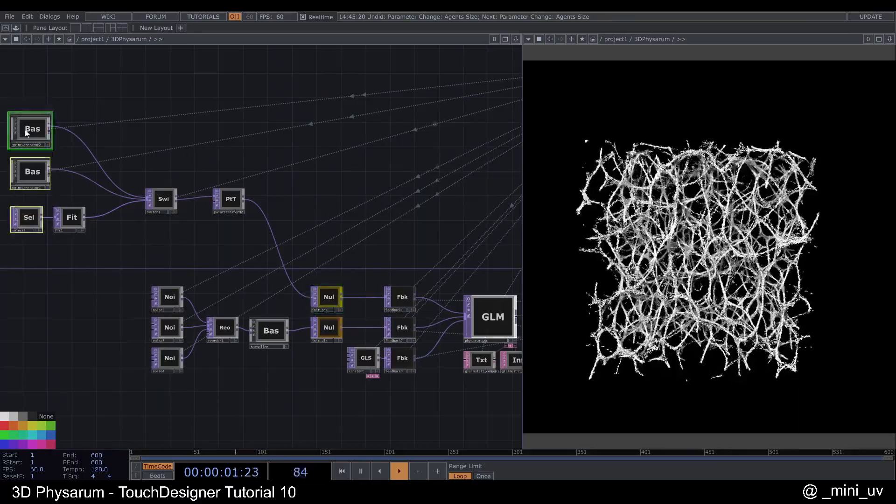
- Examine the three noise nodes, reorder and normalize base that supply the init_dir null and its feedback
{"action": "left_click_drag", "start_coordinate": [373, 221], "coordinate": [327, 182]}
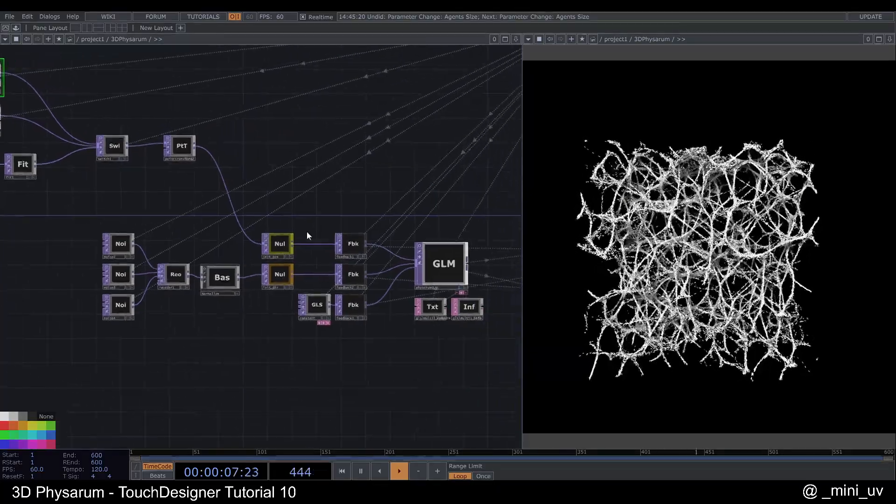
{"action": "left_click_drag", "start_coordinate": [89, 236], "coordinate": [204, 319]}
{"action": "double_click", "coordinate": [260, 330]}
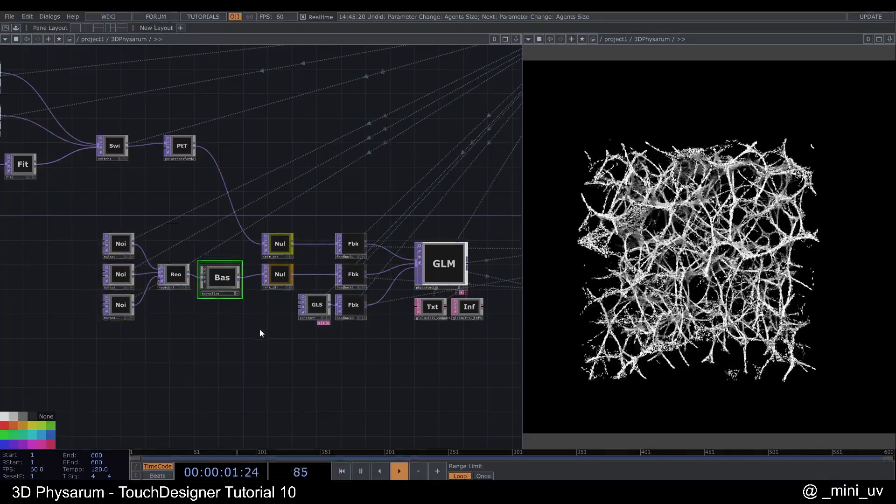
{"action": "left_click", "coordinate": [429, 187]}
{"action": "left_click_drag", "start_coordinate": [430, 192], "coordinate": [376, 182]}
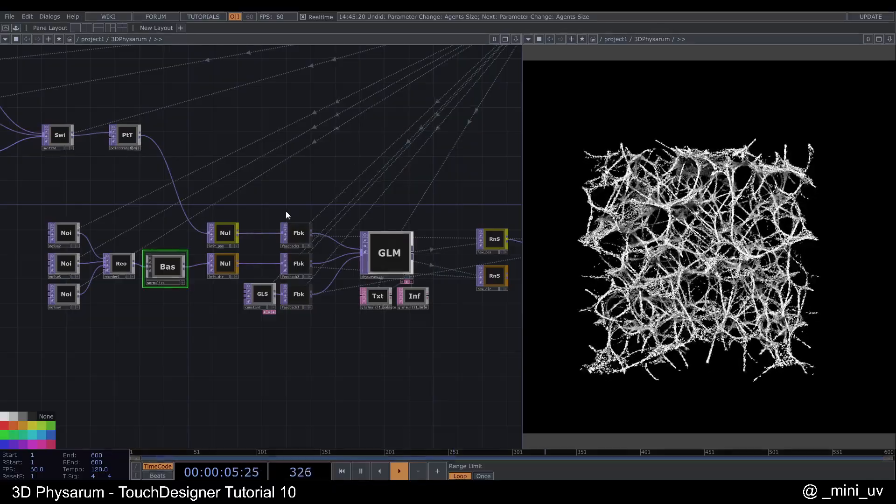
- Inspect the info of the feedback3 TOP fed by the constant GLSL node
{"action": "scroll", "coordinate": [309, 304], "scroll_direction": "up", "scroll_amount": 3}
{"action": "scroll", "coordinate": [283, 288], "scroll_direction": "up", "scroll_amount": 10}
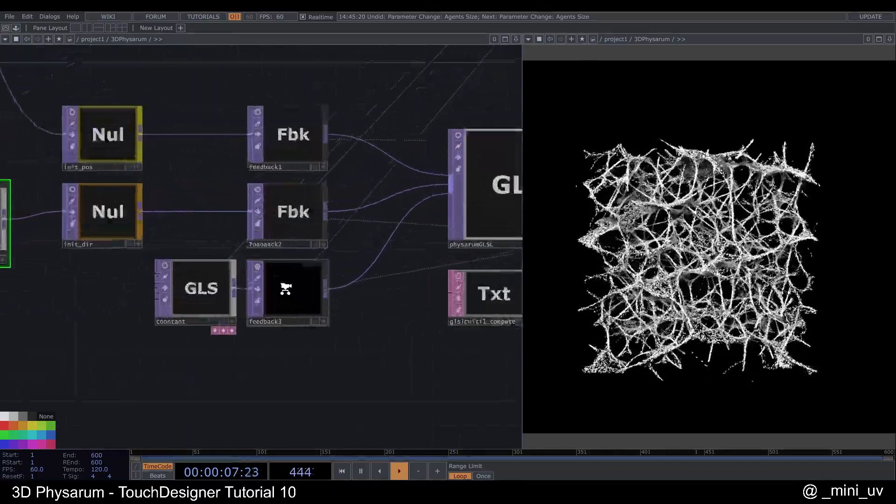
{"action": "scroll", "coordinate": [295, 293], "scroll_direction": "down", "scroll_amount": 10}
{"action": "middle_click", "coordinate": [361, 280]}
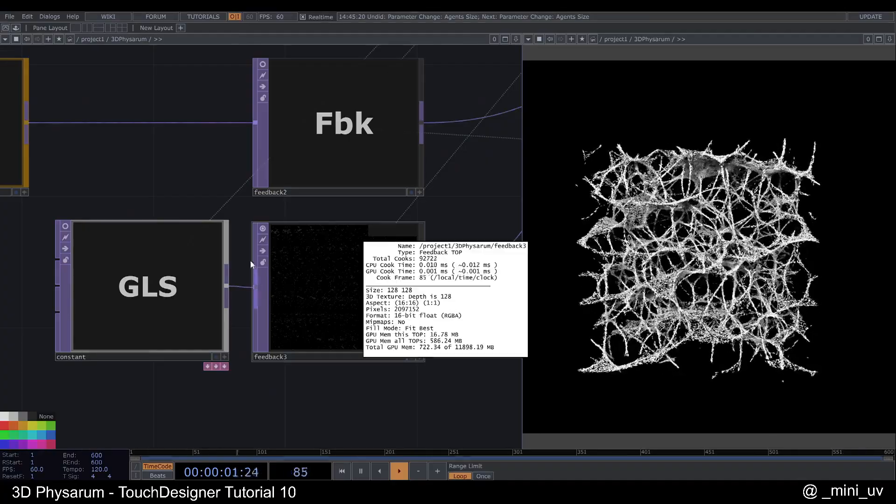
{"action": "scroll", "coordinate": [263, 232], "scroll_direction": "down", "scroll_amount": 8}
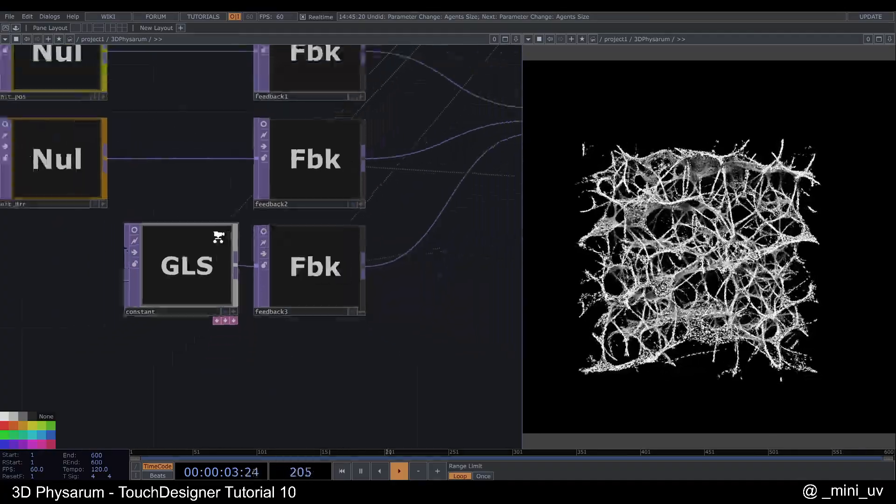
- Examine the physarumGLSL outputs new_pos and new_dir and the position chain through Attractors and the limit nodes to pos_to_feedback
{"action": "scroll", "coordinate": [94, 285], "scroll_direction": "down", "scroll_amount": 10}
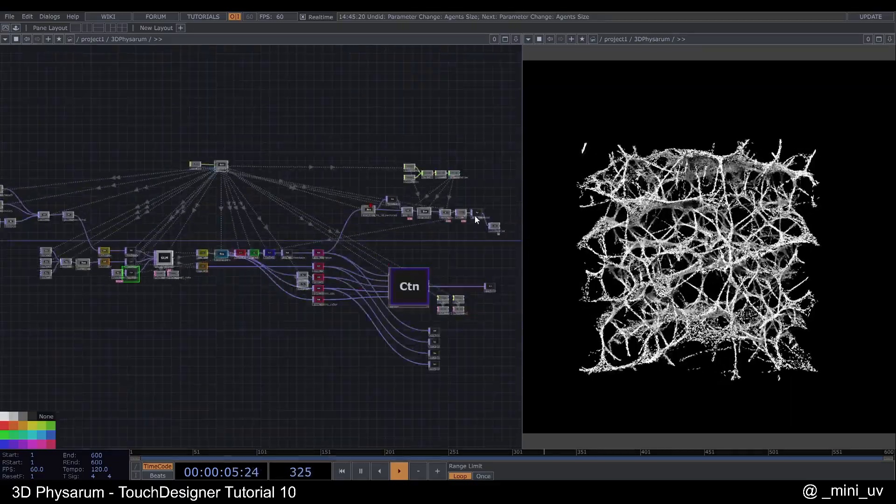
{"action": "scroll", "coordinate": [224, 279], "scroll_direction": "up", "scroll_amount": 10}
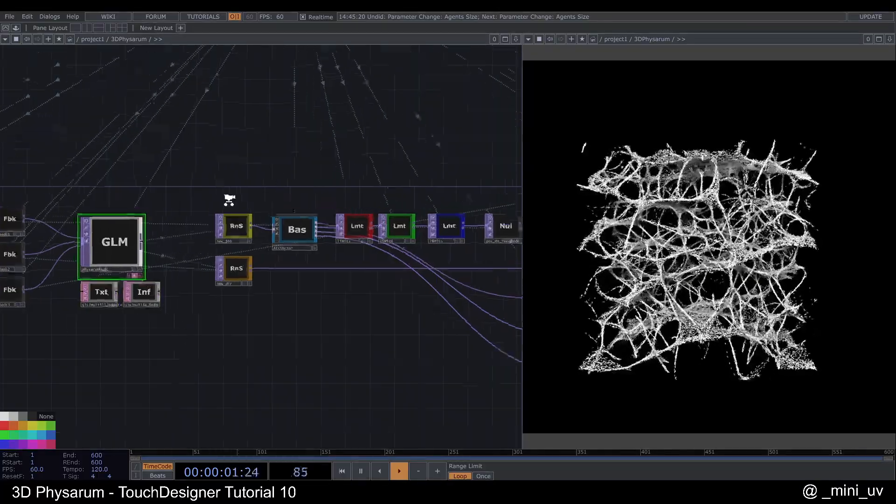
{"action": "scroll", "coordinate": [233, 236], "scroll_direction": "up", "scroll_amount": 3}
{"action": "left_click", "coordinate": [236, 286]}
{"action": "left_click_drag", "start_coordinate": [303, 315], "coordinate": [180, 316]}
{"action": "mouse_move", "coordinate": [185, 245]}
{"action": "left_mouse_down"}
{"action": "mouse_move", "coordinate": [182, 228]}
{"action": "mouse_move", "coordinate": [183, 241]}
{"action": "left_mouse_up"}
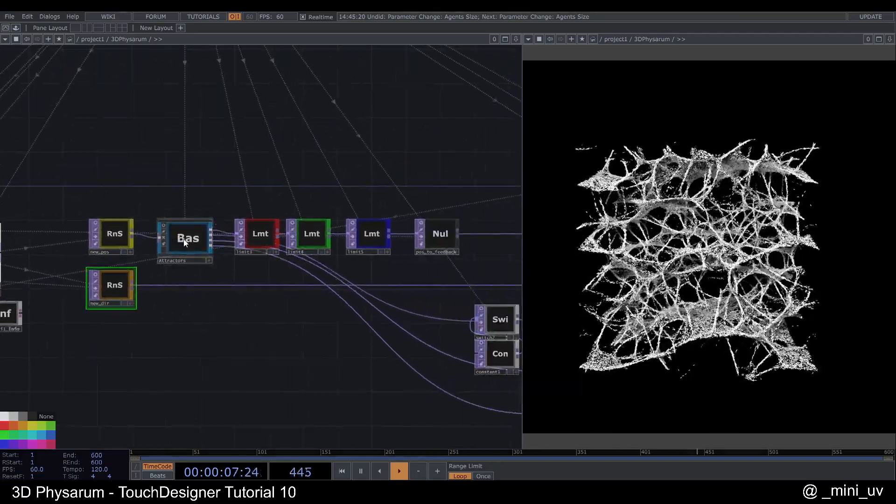
{"action": "left_click_drag", "start_coordinate": [274, 176], "coordinate": [257, 180]}
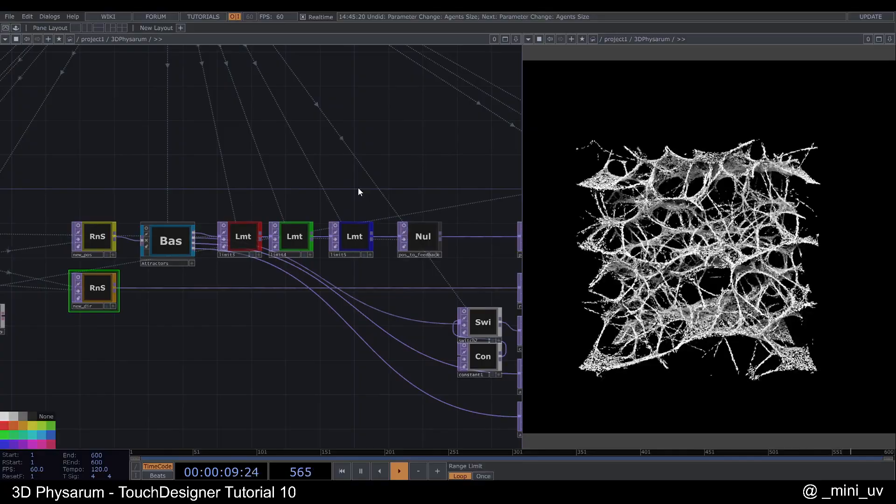
- Examine the three limit nodes, the five output nulls and the container they feed
{"action": "left_click_drag", "start_coordinate": [357, 187], "coordinate": [338, 186]}
{"action": "left_click_drag", "start_coordinate": [193, 203], "coordinate": [350, 268]}
{"action": "left_click_drag", "start_coordinate": [343, 189], "coordinate": [315, 186]}
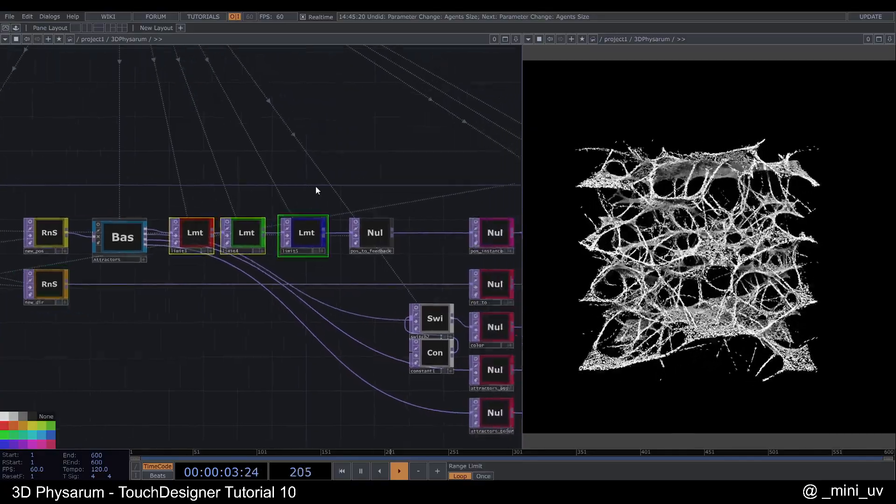
{"action": "left_click", "coordinate": [284, 185]}
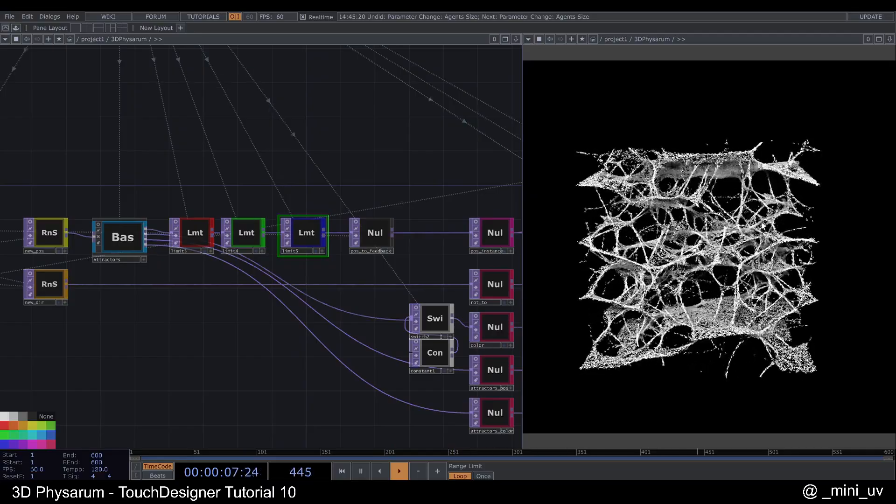
{"action": "left_click_drag", "start_coordinate": [204, 158], "coordinate": [118, 156]}
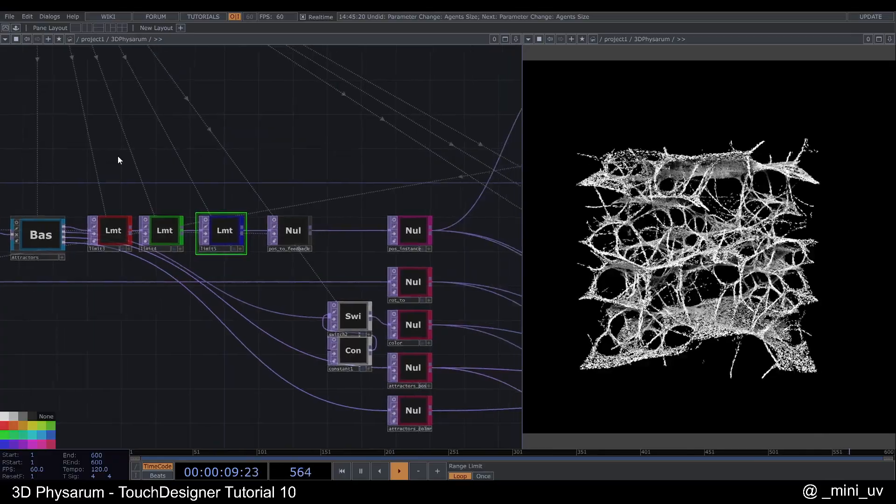
{"action": "scroll", "coordinate": [117, 155], "scroll_direction": "down", "scroll_amount": 4}
{"action": "right_click_drag", "start_coordinate": [239, 166], "coordinate": [304, 296]}
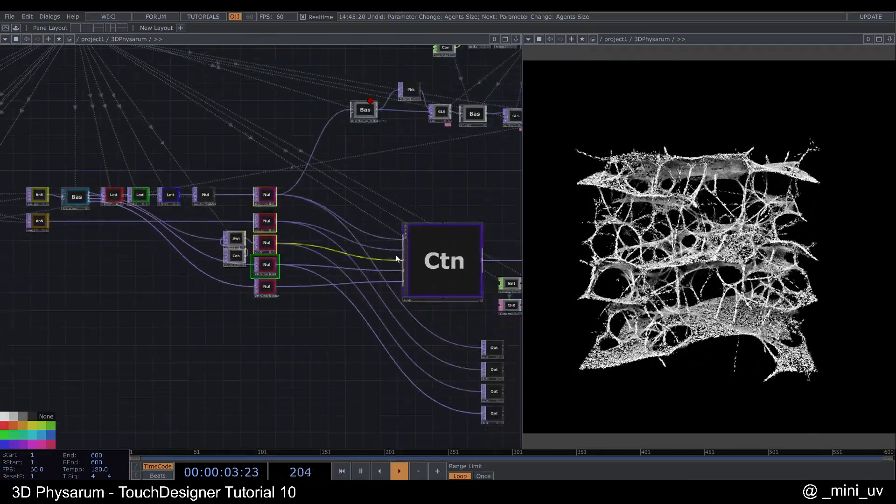
{"action": "left_click", "coordinate": [420, 254]}
- Examine position_to_3d_texture1 and its chain through feedback5, add, blur3D2, multiple and clamp
{"action": "left_click_drag", "start_coordinate": [431, 185], "coordinate": [228, 174]}
{"action": "left_click_drag", "start_coordinate": [371, 224], "coordinate": [378, 311]}
{"action": "scroll", "coordinate": [136, 222], "scroll_direction": "up", "scroll_amount": 2}
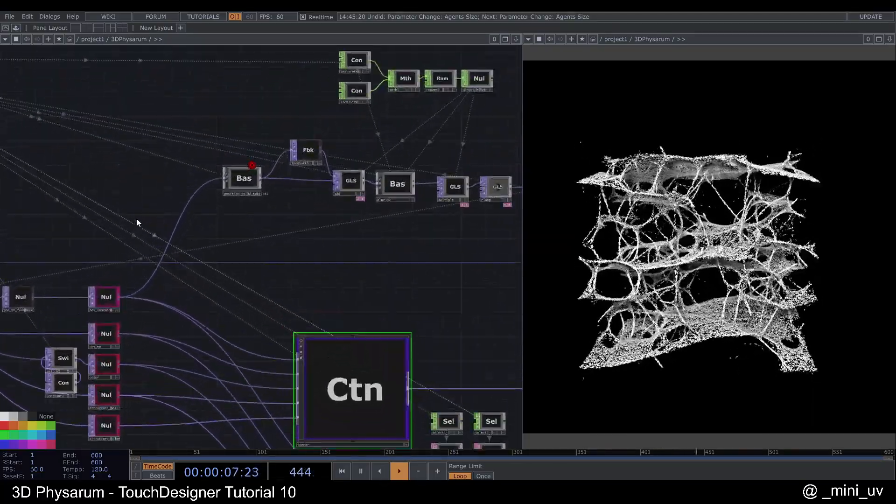
{"action": "scroll", "coordinate": [253, 171], "scroll_direction": "up", "scroll_amount": 4}
{"action": "left_click", "coordinate": [238, 189]}
{"action": "scroll", "coordinate": [236, 240], "scroll_direction": "down", "scroll_amount": 2}
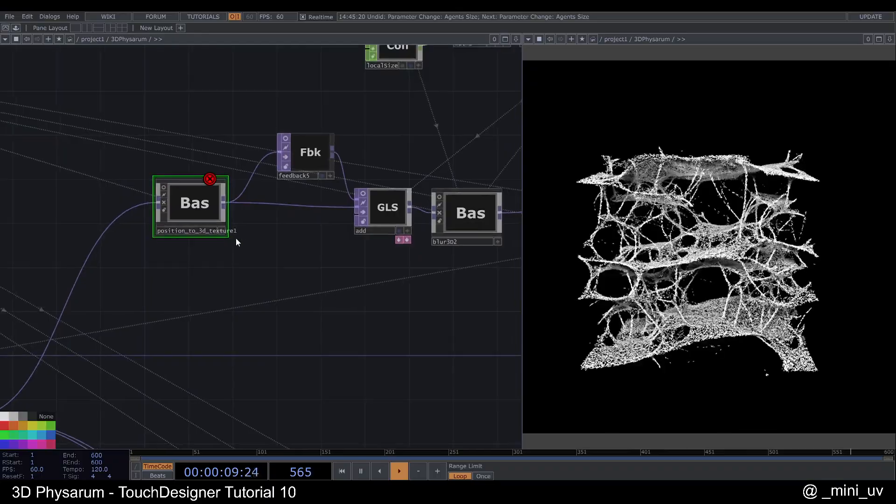
{"action": "scroll", "coordinate": [187, 274], "scroll_direction": "down", "scroll_amount": 3}
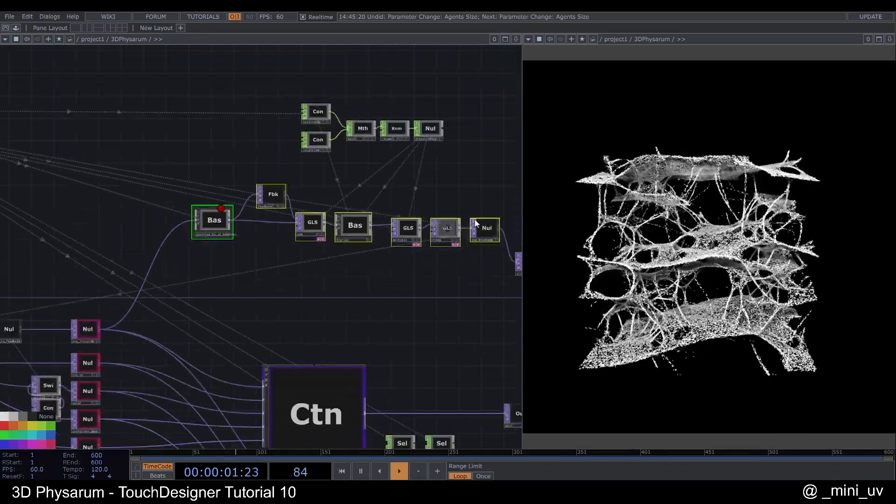
{"action": "scroll", "coordinate": [378, 196], "scroll_direction": "up", "scroll_amount": 2}
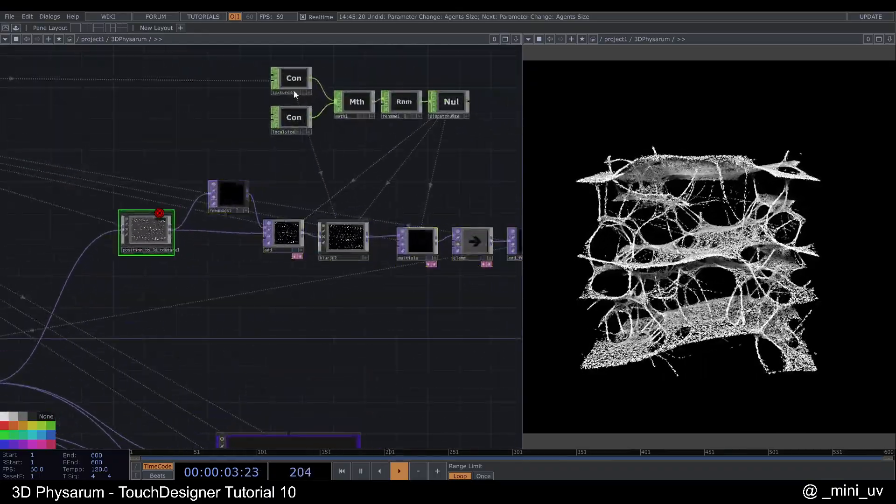
- Show the 3DPhysarum container's Simulation parameters in a floating window, sized and placed over the lower part of the network
{"action": "right_click", "coordinate": [131, 43]}
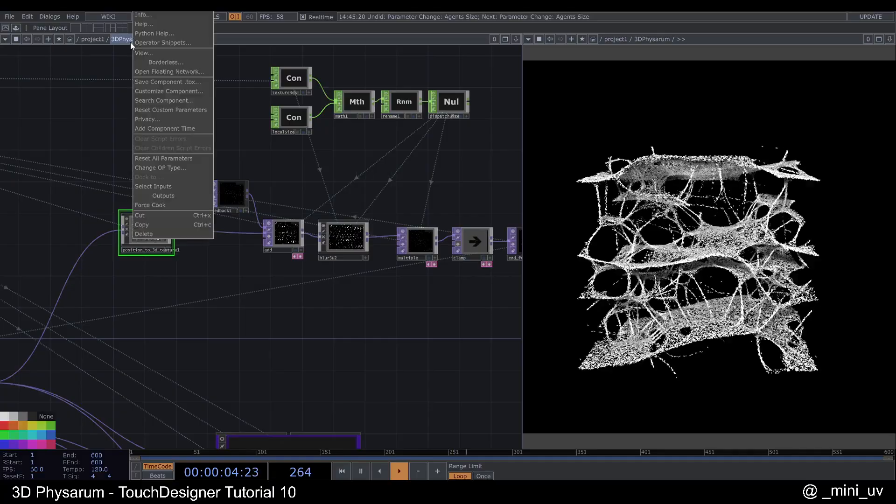
{"action": "left_click", "coordinate": [149, 22]}
{"action": "left_click_drag", "start_coordinate": [149, 22], "coordinate": [447, 85]}
{"action": "left_click_drag", "start_coordinate": [581, 107], "coordinate": [512, 108]}
{"action": "left_click_drag", "start_coordinate": [433, 428], "coordinate": [449, 310]}
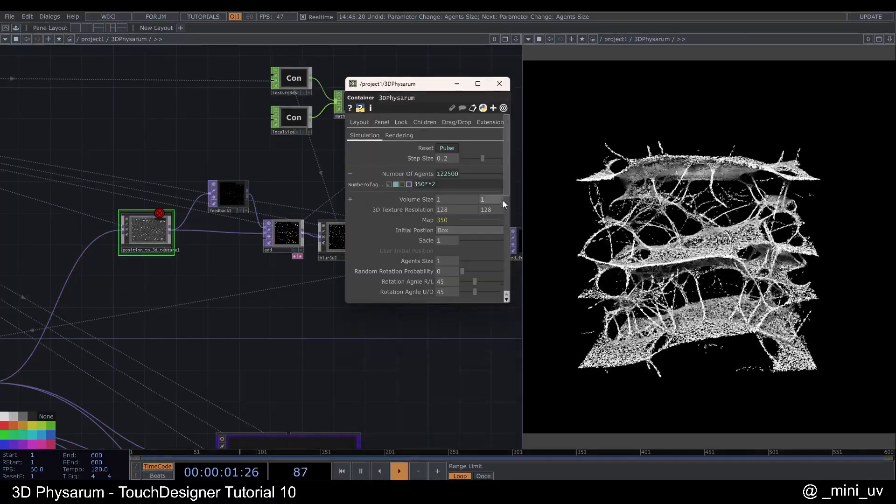
{"action": "left_click_drag", "start_coordinate": [346, 181], "coordinate": [279, 182]}
{"action": "left_click_drag", "start_coordinate": [362, 88], "coordinate": [334, 268]}
- Inspect the pos_instance null as a 3D point cloud in its active viewer, orbit around it and turn the viewer off
{"action": "left_click_drag", "start_coordinate": [226, 111], "coordinate": [473, 6]}
{"action": "scroll", "coordinate": [231, 253], "scroll_direction": "up", "scroll_amount": 3}
{"action": "scroll", "coordinate": [171, 245], "scroll_direction": "up", "scroll_amount": 4}
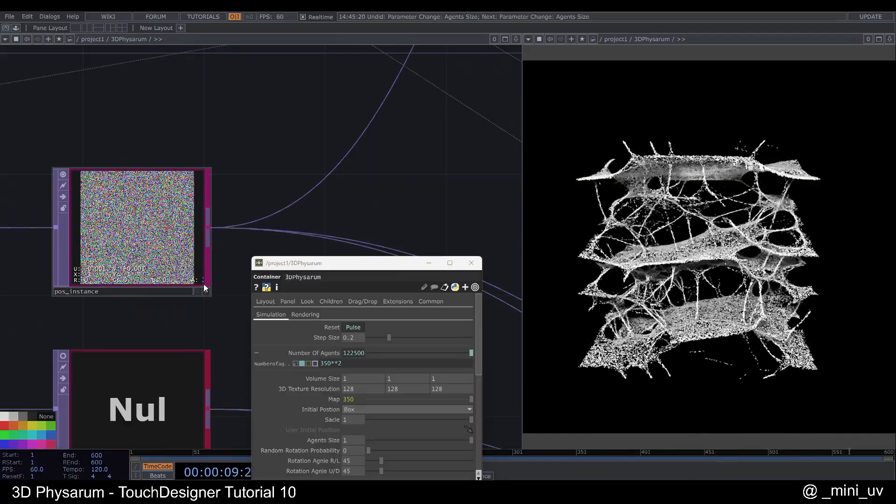
{"action": "left_click", "coordinate": [205, 292]}
{"action": "key", "text": "v"}
{"action": "scroll", "coordinate": [129, 248], "scroll_direction": "down", "scroll_amount": 5}
{"action": "left_click_drag", "start_coordinate": [128, 247], "coordinate": [184, 246]}
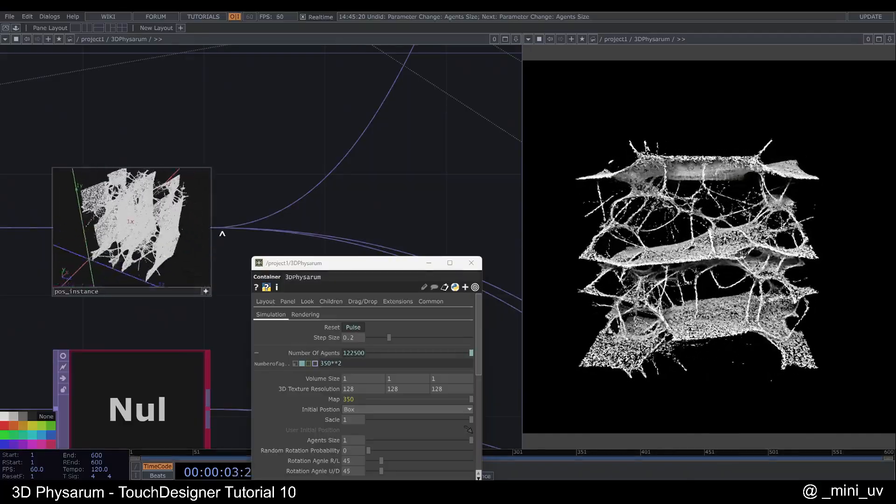
{"action": "left_click", "coordinate": [206, 291]}
{"action": "left_click", "coordinate": [63, 173]}
- Follow the connection from pos_instance to the position_to_3d_texture1 component and examine that component's output
{"action": "middle_click_drag", "start_coordinate": [65, 192], "coordinate": [66, 224]}
{"action": "left_click_drag", "start_coordinate": [353, 187], "coordinate": [127, 213]}
{"action": "middle_click_drag", "start_coordinate": [127, 213], "coordinate": [127, 224]}
{"action": "left_click_drag", "start_coordinate": [288, 209], "coordinate": [307, 203]}
{"action": "middle_click_drag", "start_coordinate": [318, 199], "coordinate": [318, 222]}
{"action": "middle_click_drag", "start_coordinate": [4, 240], "coordinate": [10, 225]}
{"action": "left_click_drag", "start_coordinate": [101, 259], "coordinate": [160, 256]}
{"action": "left_click_drag", "start_coordinate": [487, 147], "coordinate": [84, 156]}
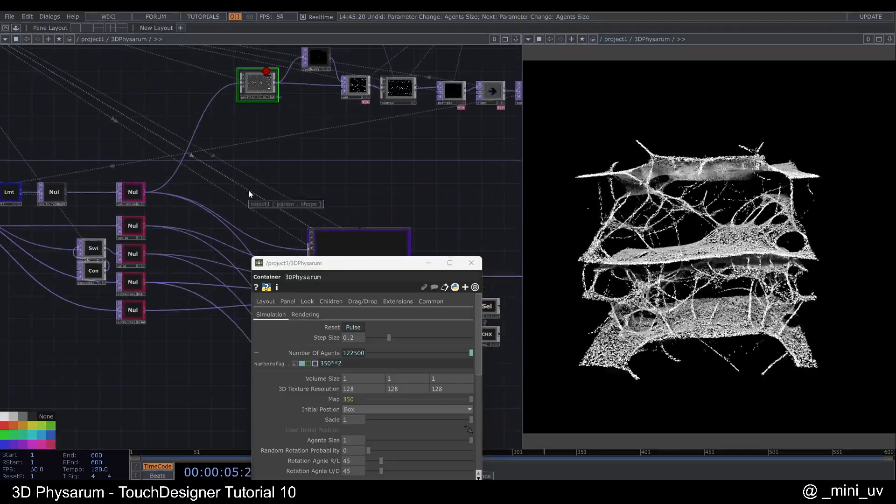
{"action": "left_click_drag", "start_coordinate": [216, 202], "coordinate": [152, 231]}
{"action": "left_click_drag", "start_coordinate": [157, 182], "coordinate": [120, 214]}
{"action": "middle_click_drag", "start_coordinate": [153, 147], "coordinate": [153, 136]}
{"action": "scroll", "coordinate": [150, 138], "scroll_direction": "up", "scroll_amount": 6}
{"action": "scroll", "coordinate": [208, 172], "scroll_direction": "down", "scroll_amount": 3}
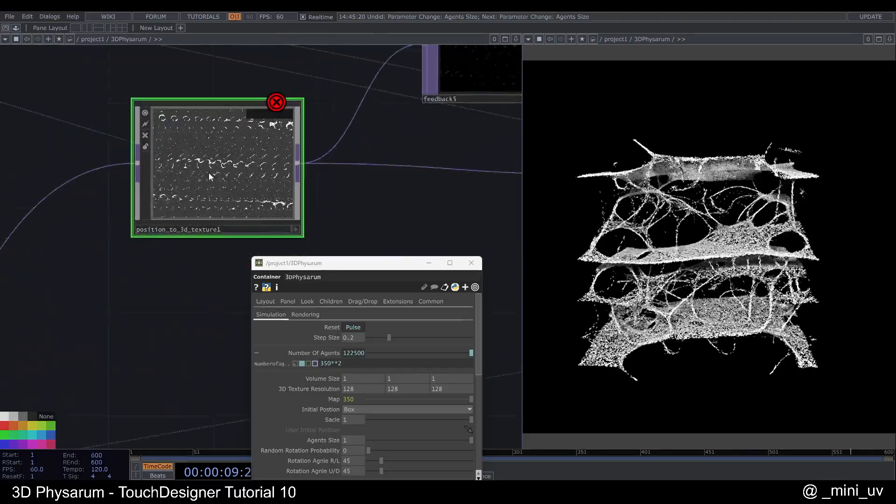
{"action": "scroll", "coordinate": [288, 204], "scroll_direction": "down", "scroll_amount": 4}
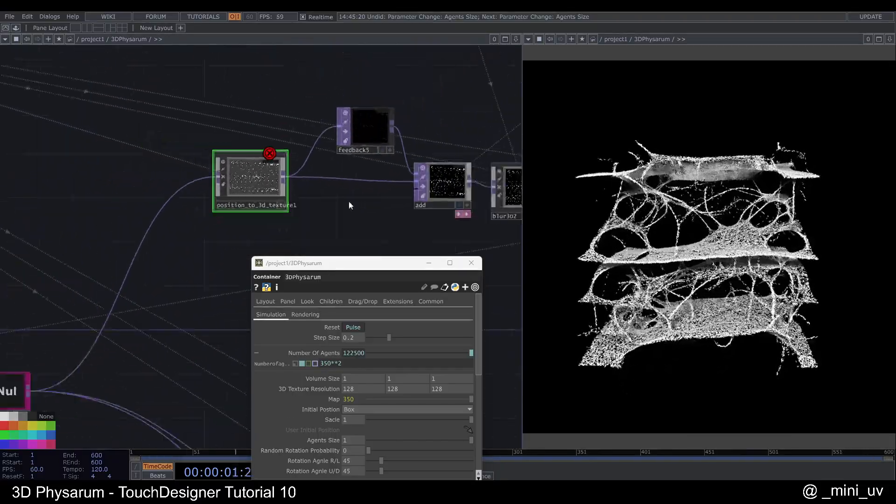
{"action": "left_click_drag", "start_coordinate": [95, 267], "coordinate": [146, 219]}
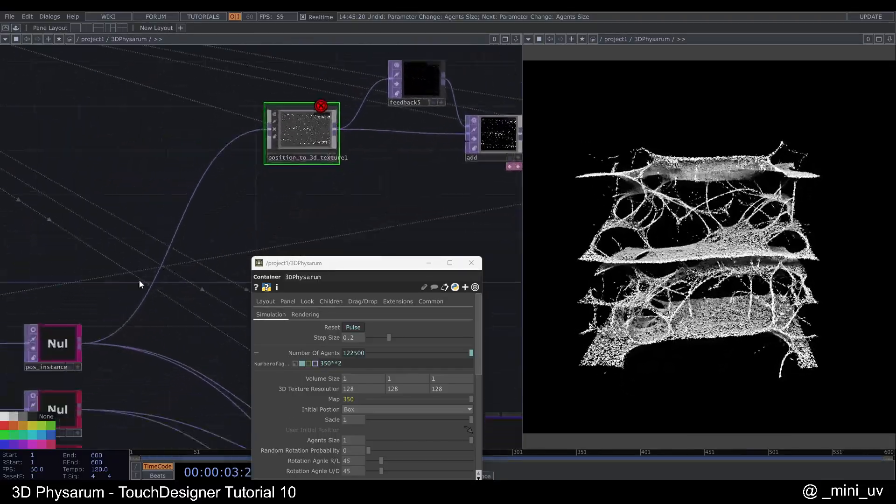
{"action": "left_click_drag", "start_coordinate": [314, 186], "coordinate": [286, 210]}
- Enter the position_to_3d_texture1 component, move the floating parameter window aside and inspect the renderFor3D output
{"action": "key", "text": "i"}
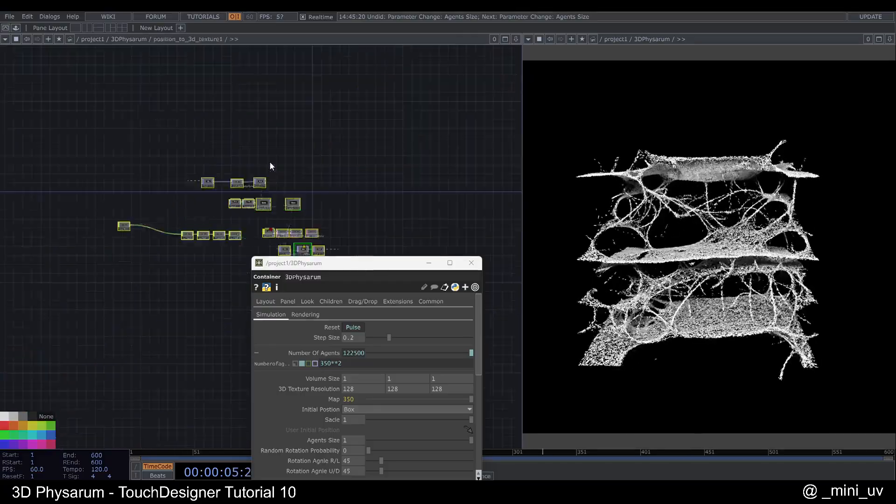
{"action": "scroll", "coordinate": [135, 197], "scroll_direction": "up", "scroll_amount": 5}
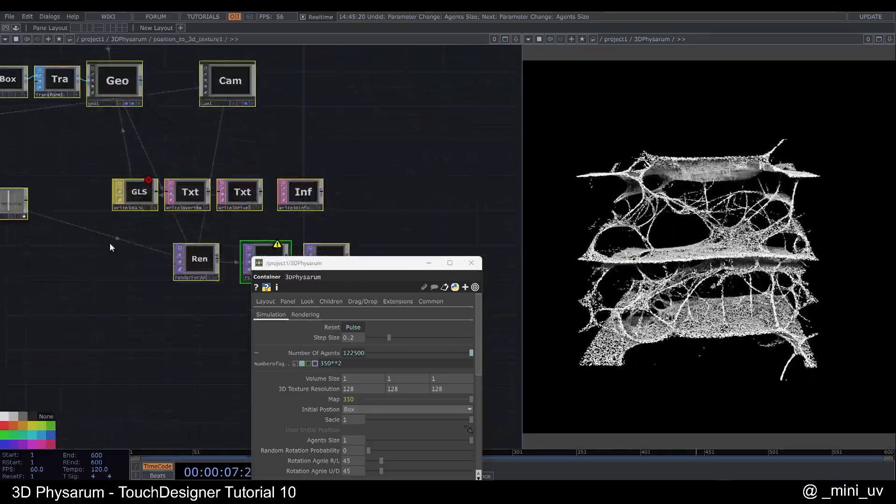
{"action": "left_click_drag", "start_coordinate": [314, 268], "coordinate": [472, 206]}
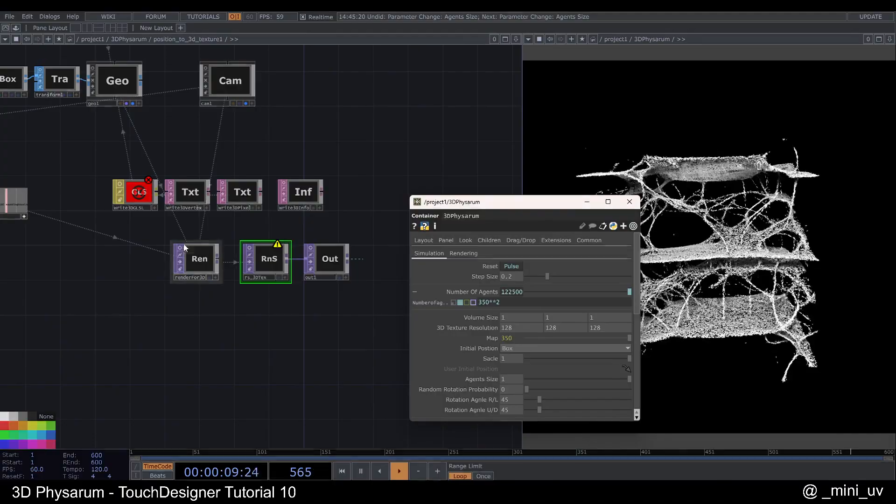
{"action": "scroll", "coordinate": [167, 252], "scroll_direction": "up", "scroll_amount": 2}
{"action": "left_click_drag", "start_coordinate": [128, 262], "coordinate": [178, 325]}
{"action": "scroll", "coordinate": [177, 325], "scroll_direction": "down", "scroll_amount": 2}
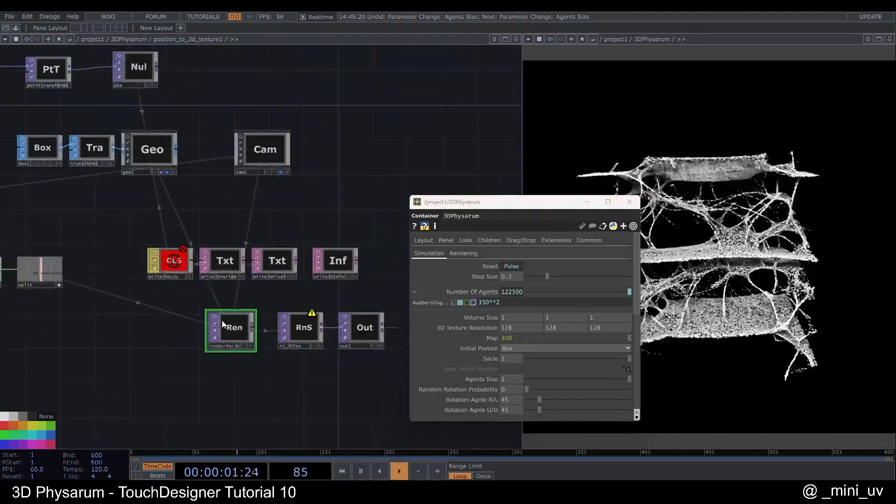
{"action": "scroll", "coordinate": [215, 319], "scroll_direction": "up", "scroll_amount": 10}
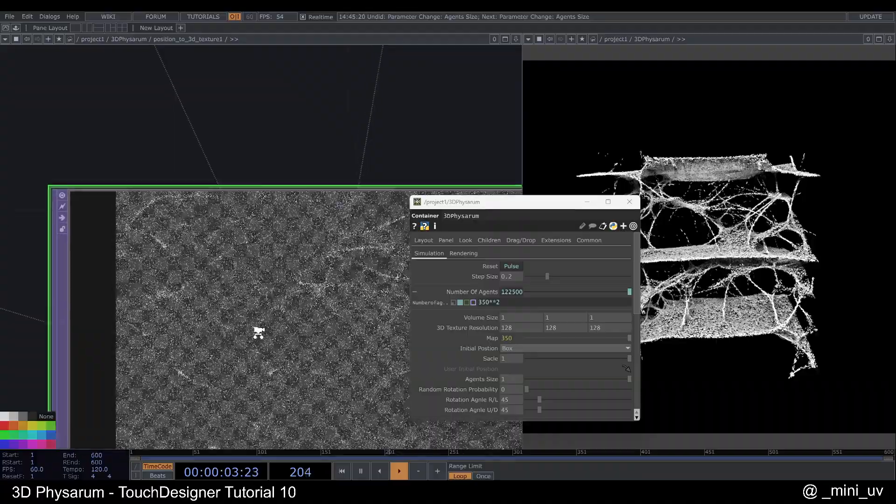
{"action": "scroll", "coordinate": [249, 305], "scroll_direction": "down", "scroll_amount": 5}
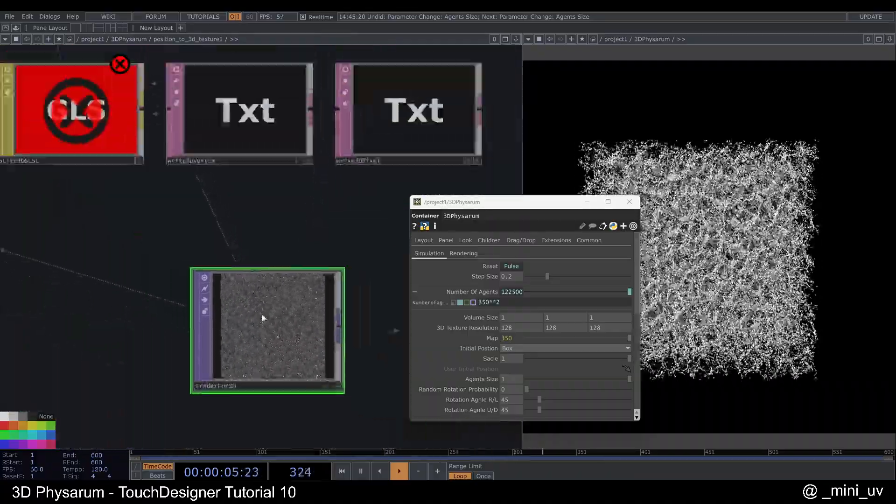
{"action": "scroll", "coordinate": [291, 324], "scroll_direction": "down", "scroll_amount": 4}
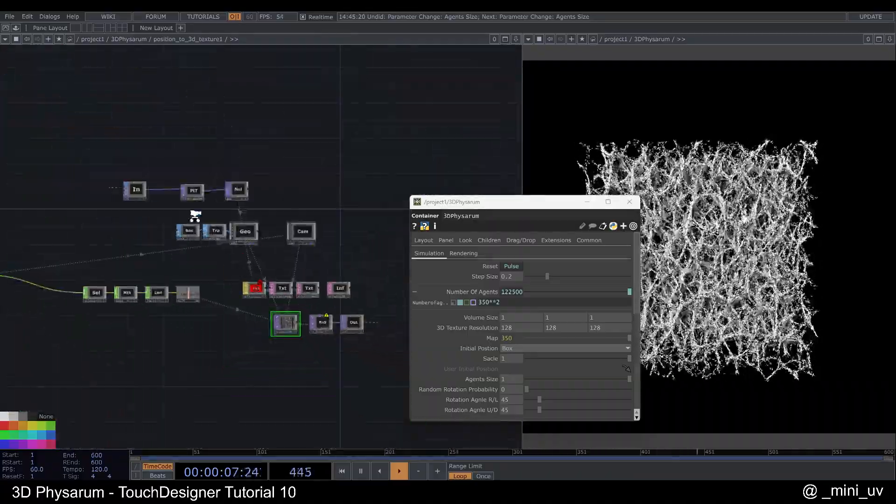
- Inspect the pos null that receives the point-transformed positions and supplies geo1
{"action": "scroll", "coordinate": [239, 185], "scroll_direction": "up", "scroll_amount": 4}
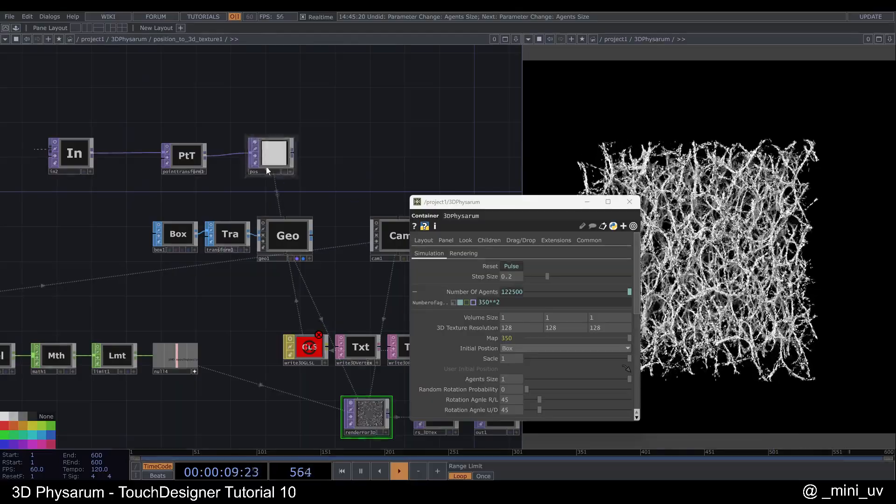
{"action": "scroll", "coordinate": [274, 146], "scroll_direction": "up", "scroll_amount": 6}
{"action": "left_click", "coordinate": [298, 171]}
{"action": "scroll", "coordinate": [297, 169], "scroll_direction": "down", "scroll_amount": 3}
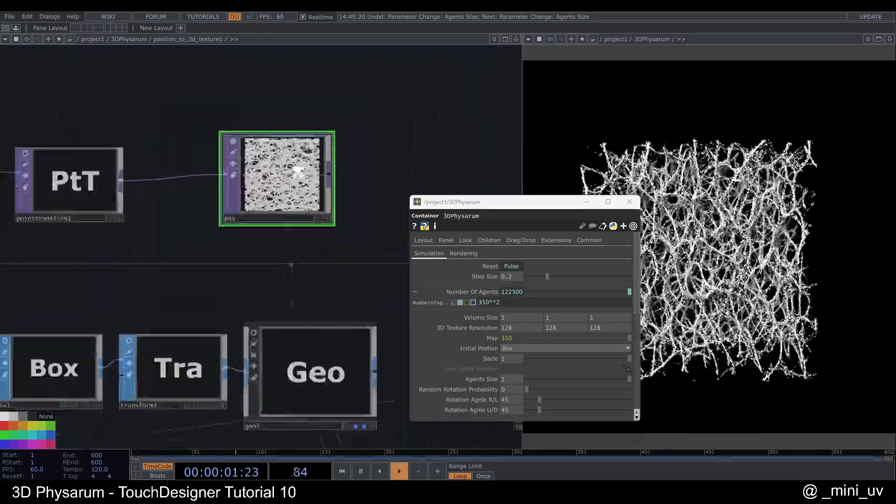
{"action": "scroll", "coordinate": [299, 169], "scroll_direction": "down", "scroll_amount": 3}
- Select renderFor3D and display its Images parameters to inspect the 3D texture output's resolution, type and depth
{"action": "left_click_drag", "start_coordinate": [202, 347], "coordinate": [120, 254]}
{"action": "scroll", "coordinate": [120, 254], "scroll_direction": "down", "scroll_amount": 4}
{"action": "scroll", "coordinate": [217, 315], "scroll_direction": "up", "scroll_amount": 5}
{"action": "scroll", "coordinate": [157, 333], "scroll_direction": "up", "scroll_amount": 3}
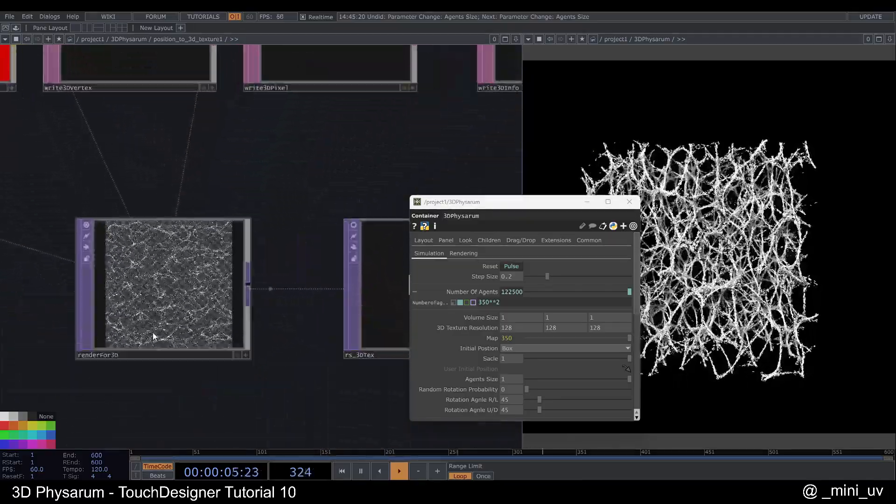
{"action": "left_click", "coordinate": [155, 313]}
{"action": "scroll", "coordinate": [133, 299], "scroll_direction": "down", "scroll_amount": 4}
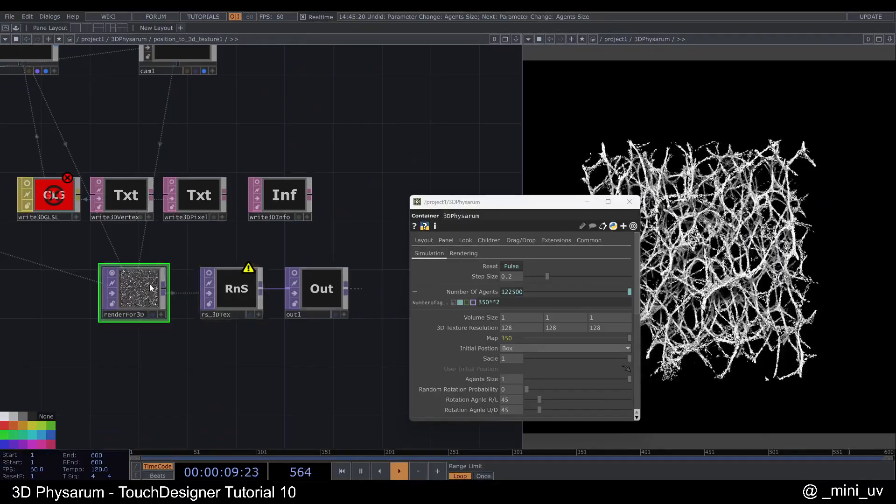
{"action": "key", "text": "p"}
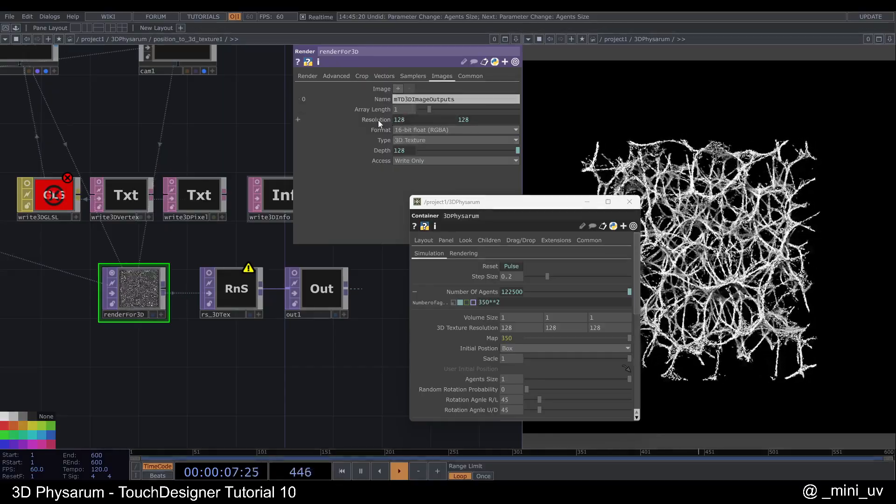
- Select rs_3DTex and inspect its Render Select settings for the image output of renderFor3D
{"action": "scroll", "coordinate": [254, 290], "scroll_direction": "up", "scroll_amount": 4}
{"action": "left_click", "coordinate": [243, 291]}
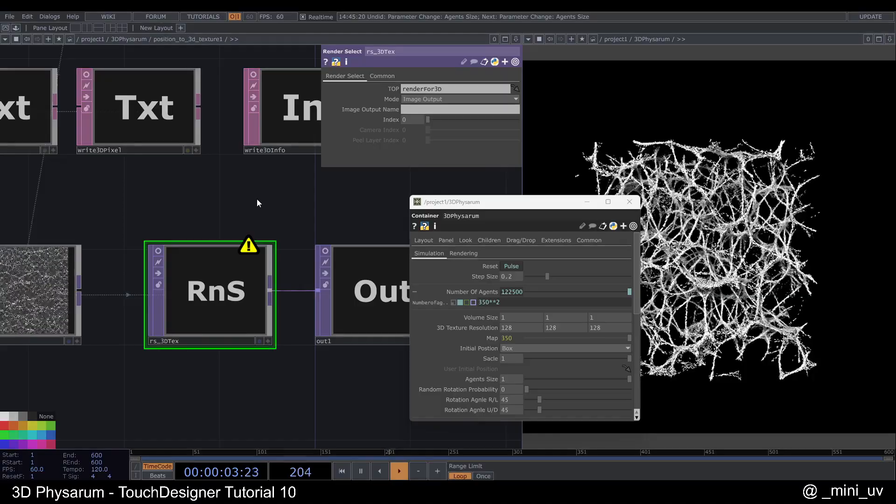
{"action": "scroll", "coordinate": [257, 198], "scroll_direction": "down", "scroll_amount": 3}
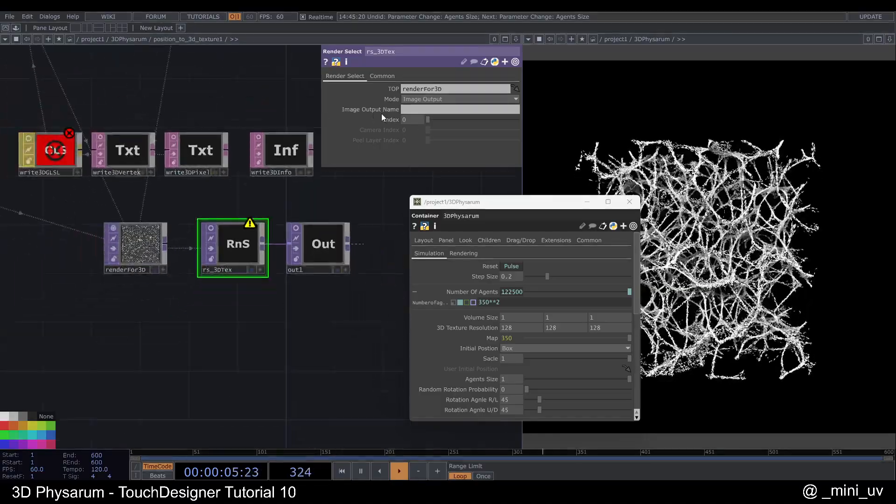
- Inspect the vector uniforms of write3DGLSL, moving the floating window aside to reveal uTexRes
{"action": "scroll", "coordinate": [51, 161], "scroll_direction": "down", "scroll_amount": 2}
{"action": "left_click", "coordinate": [58, 161]}
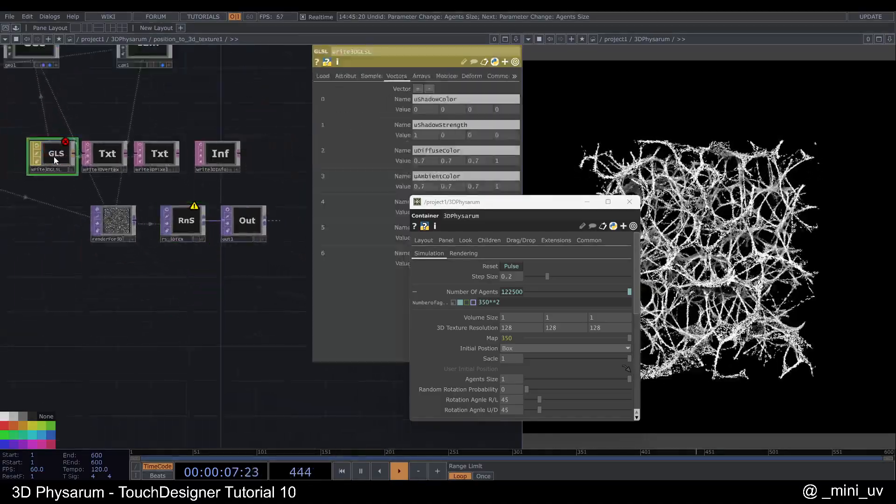
{"action": "left_click_drag", "start_coordinate": [246, 306], "coordinate": [211, 322]}
{"action": "left_click_drag", "start_coordinate": [260, 198], "coordinate": [269, 220]}
{"action": "left_click_drag", "start_coordinate": [456, 207], "coordinate": [538, 200]}
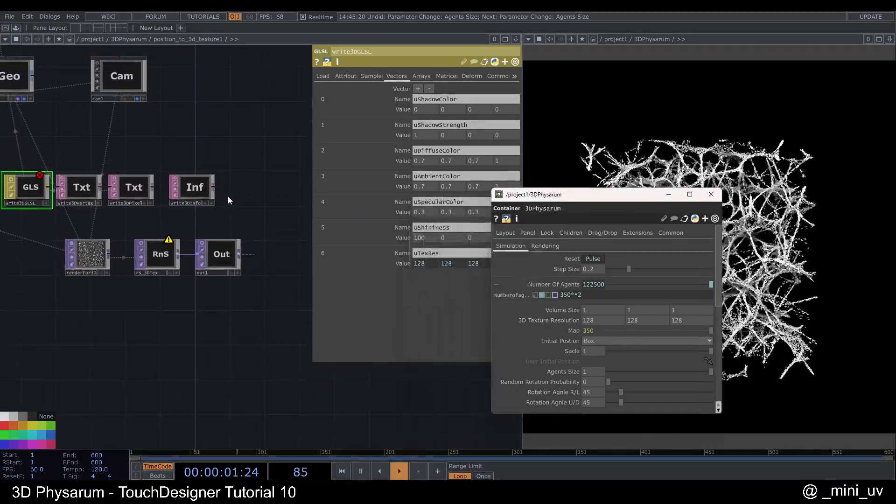
- Examine the position, geometry and select-math-limit chains that feed the render inside position_to_3d_texture1
{"action": "left_click_drag", "start_coordinate": [252, 216], "coordinate": [264, 238]}
{"action": "scroll", "coordinate": [263, 241], "scroll_direction": "down", "scroll_amount": 3}
{"action": "scroll", "coordinate": [245, 211], "scroll_direction": "down", "scroll_amount": 2}
{"action": "left_click_drag", "start_coordinate": [254, 190], "coordinate": [256, 211]}
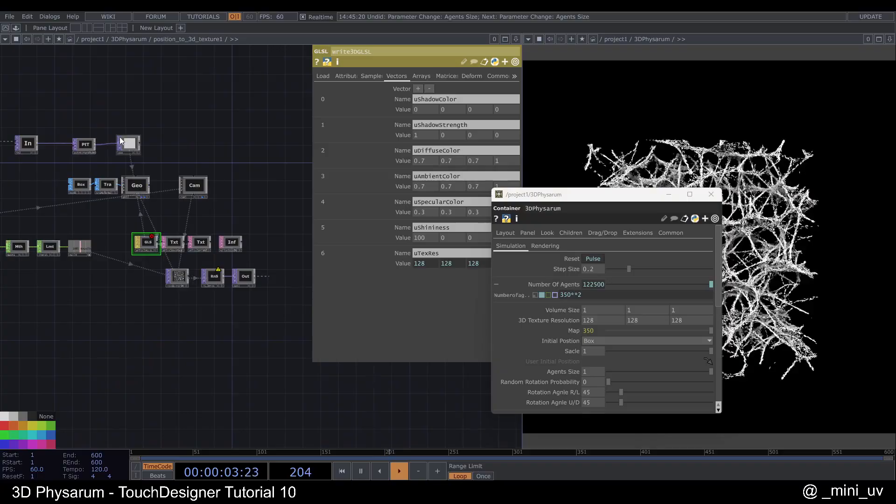
{"action": "scroll", "coordinate": [119, 139], "scroll_direction": "up", "scroll_amount": 3}
{"action": "scroll", "coordinate": [187, 160], "scroll_direction": "down", "scroll_amount": 3}
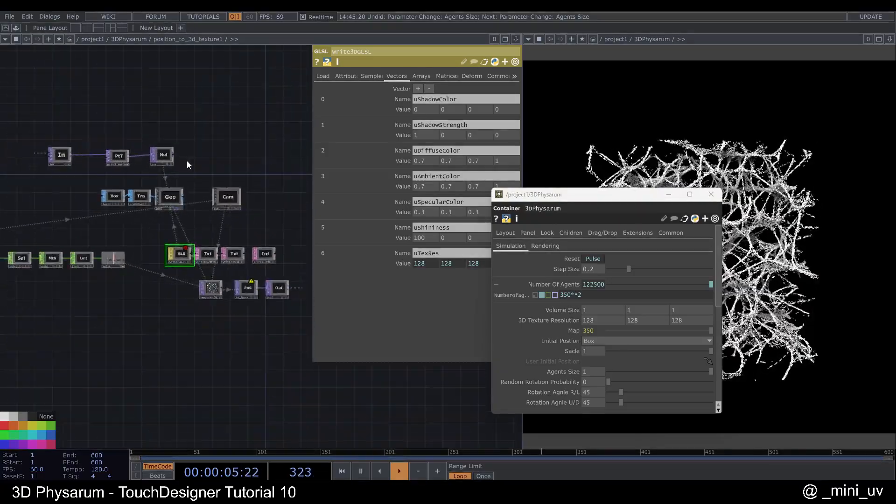
{"action": "left_click", "coordinate": [124, 266]}
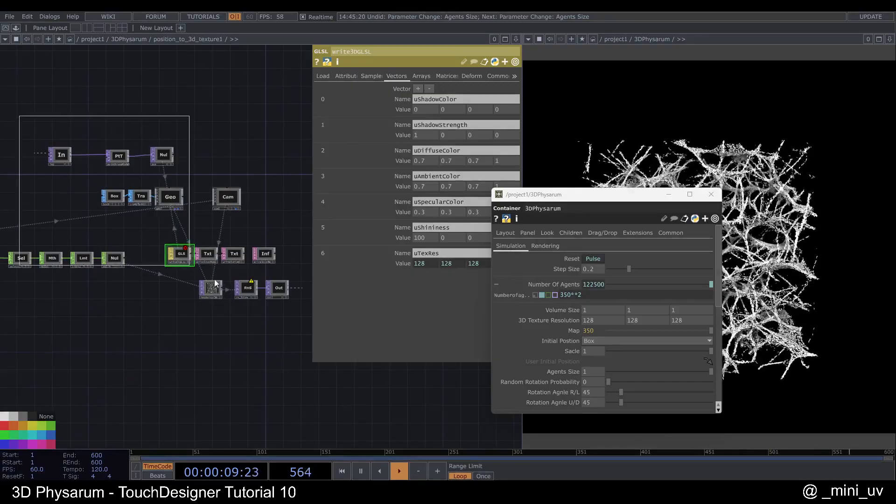
- Review the geometry, camera and GLSL connections feeding renderFor3D, and display renderFor3D's Images parameters
{"action": "left_click_drag", "start_coordinate": [281, 327], "coordinate": [282, 327]}
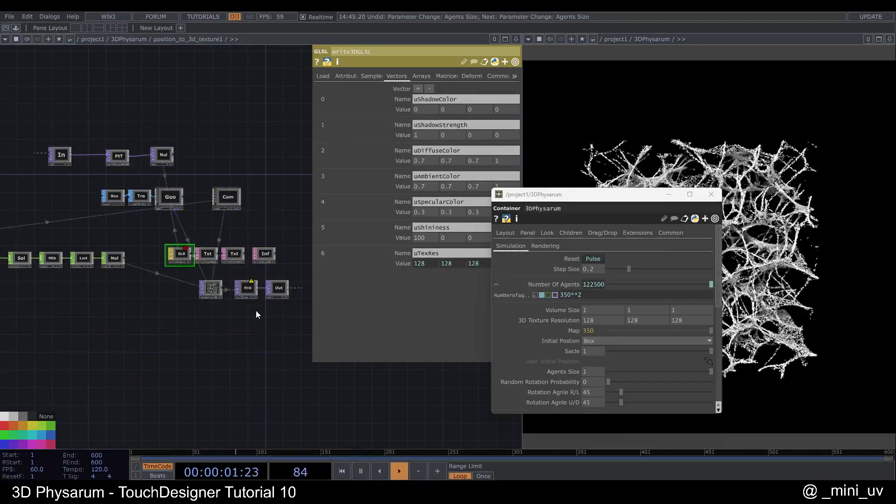
{"action": "left_click_drag", "start_coordinate": [250, 226], "coordinate": [228, 228]}
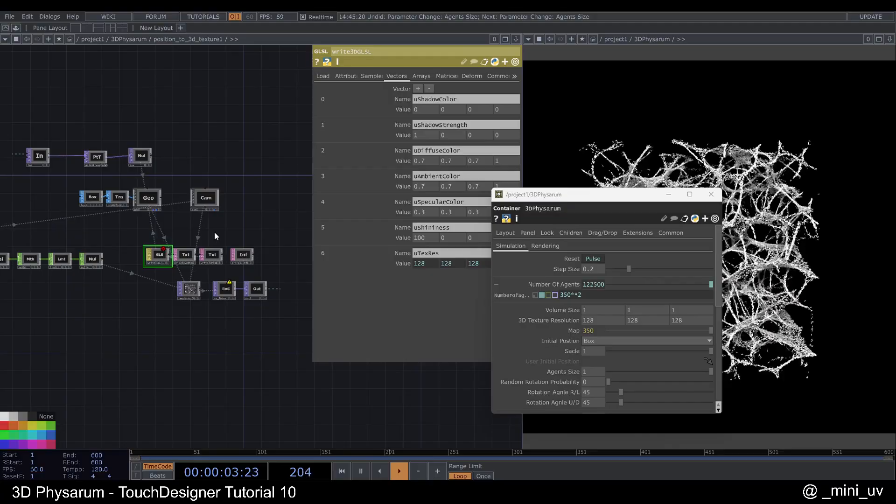
{"action": "left_click_drag", "start_coordinate": [232, 227], "coordinate": [218, 228]}
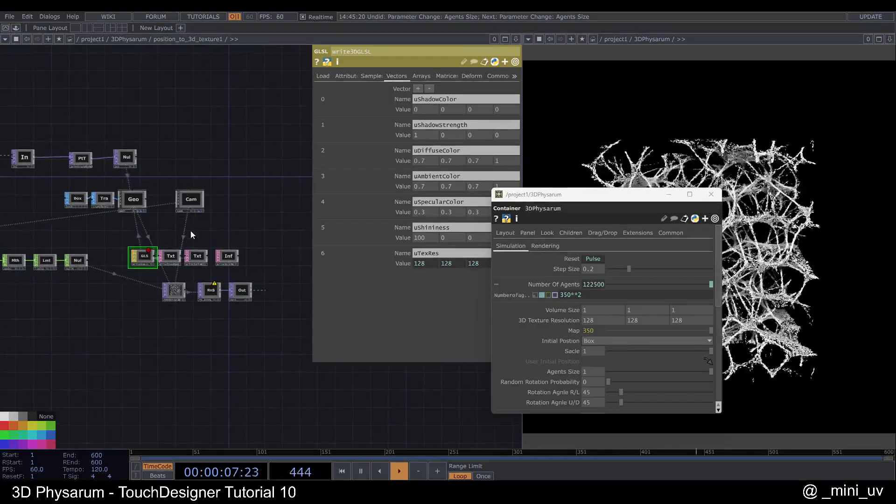
{"action": "scroll", "coordinate": [224, 217], "scroll_direction": "up", "scroll_amount": 3}
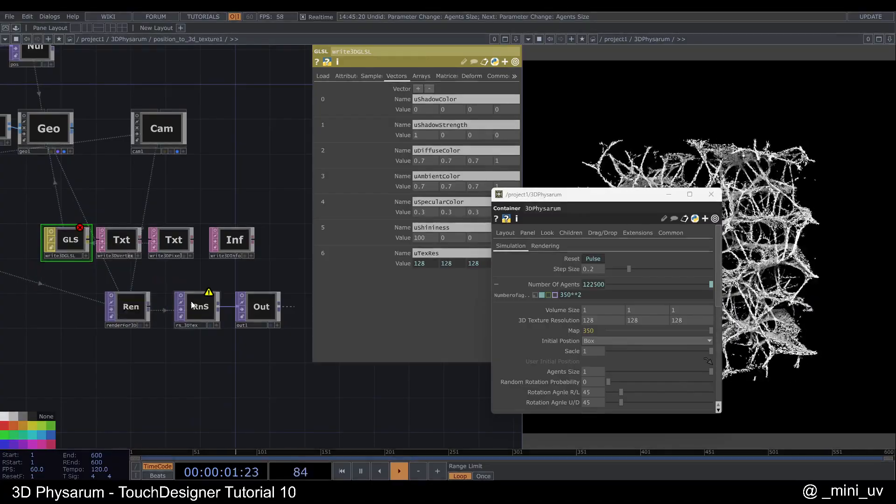
{"action": "scroll", "coordinate": [116, 294], "scroll_direction": "up", "scroll_amount": 4}
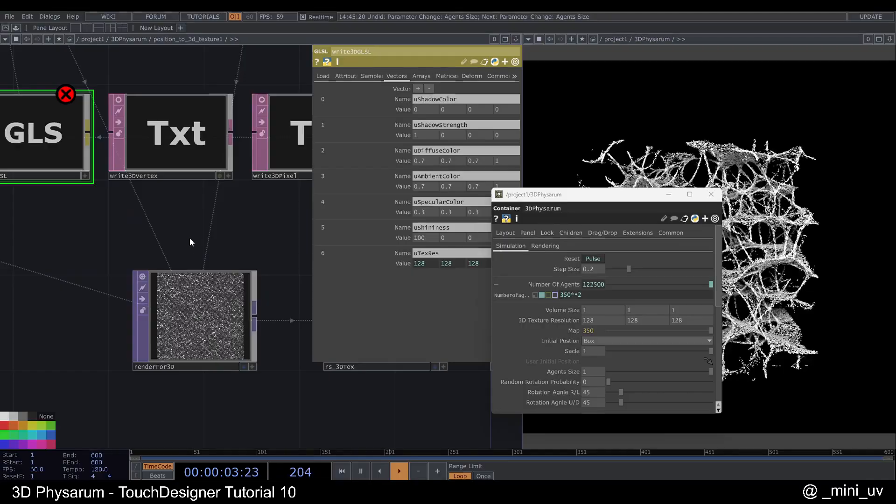
{"action": "left_click_drag", "start_coordinate": [192, 244], "coordinate": [103, 230]}
{"action": "left_click", "coordinate": [123, 278]}
- Examine the tiled slices of the 3D texture in the rs_3DTex viewer, from the first slice row to the last
{"action": "scroll", "coordinate": [230, 260], "scroll_direction": "up", "scroll_amount": 6}
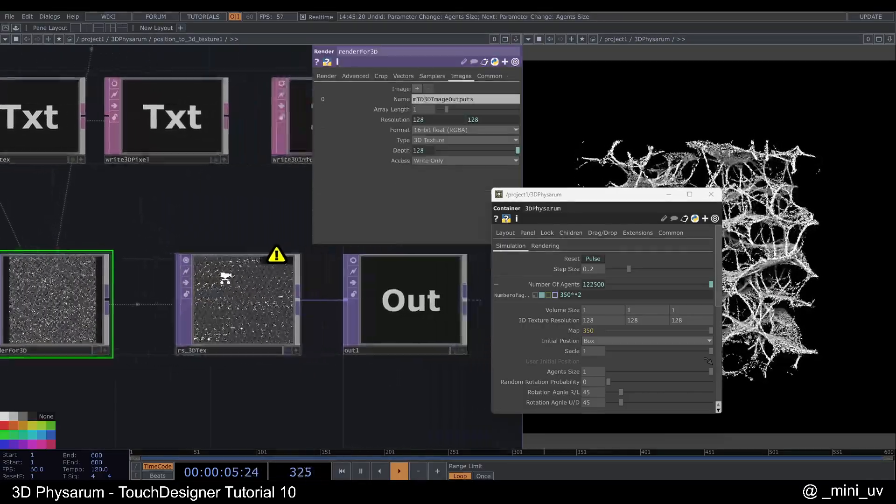
{"action": "scroll", "coordinate": [262, 276], "scroll_direction": "up", "scroll_amount": 2}
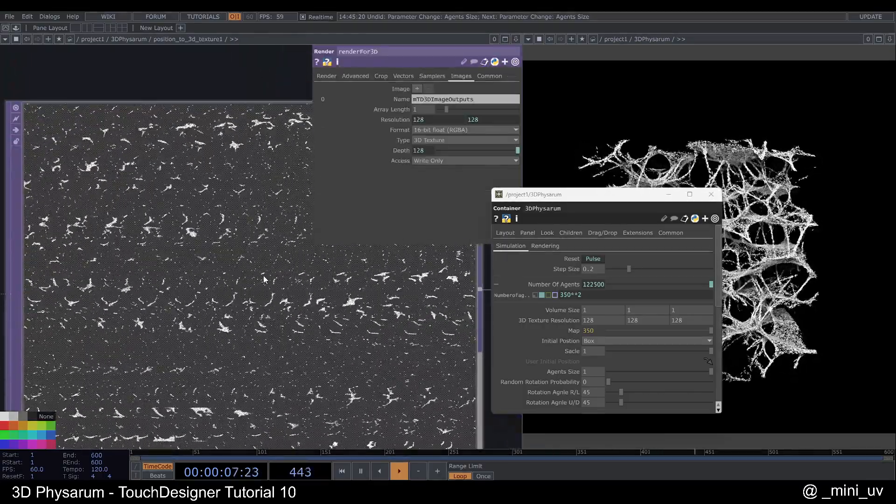
{"action": "scroll", "coordinate": [261, 276], "scroll_direction": "down", "scroll_amount": 4}
{"action": "scroll", "coordinate": [242, 377], "scroll_direction": "up", "scroll_amount": 5}
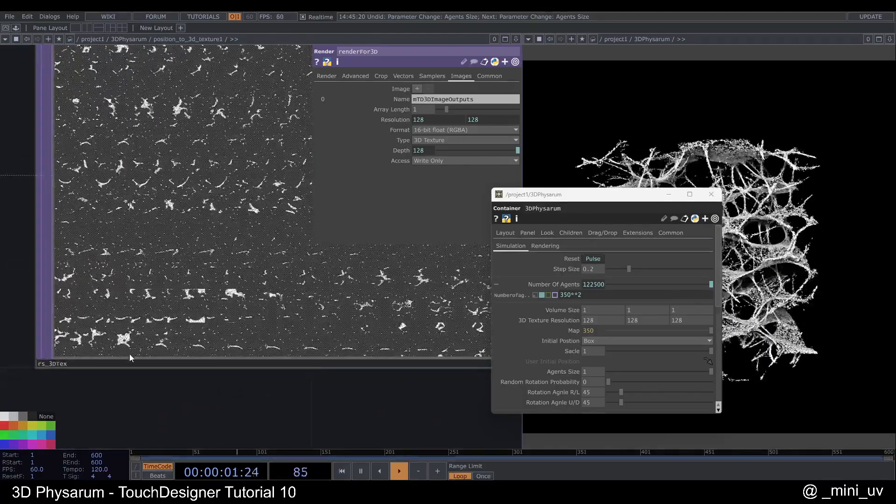
{"action": "scroll", "coordinate": [189, 327], "scroll_direction": "down", "scroll_amount": 3}
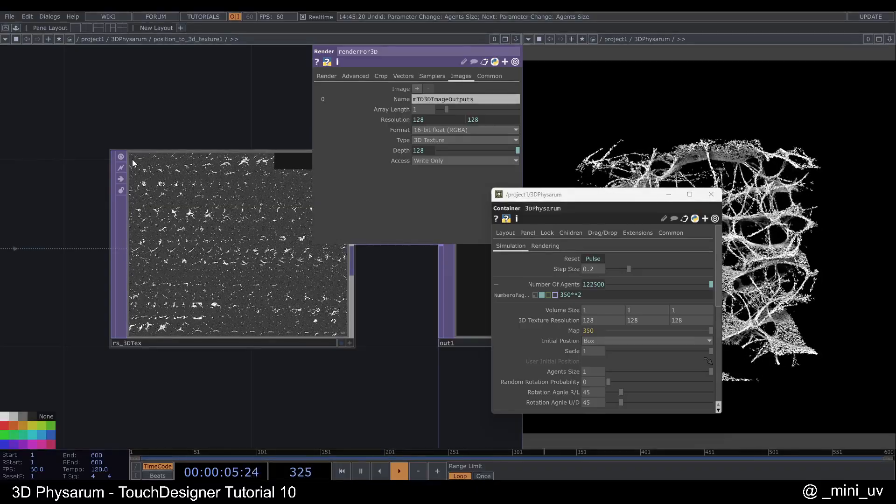
{"action": "scroll", "coordinate": [192, 222], "scroll_direction": "down", "scroll_amount": 3}
{"action": "scroll", "coordinate": [193, 223], "scroll_direction": "down", "scroll_amount": 8}
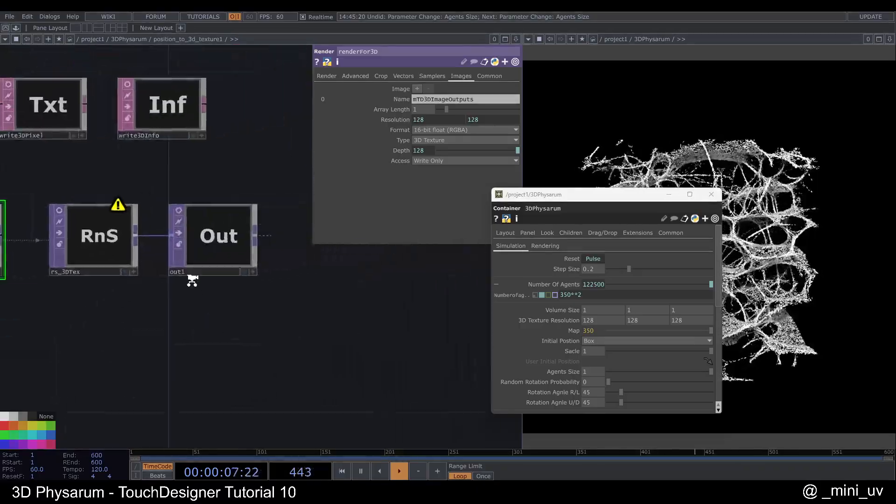
- Return to the 3DPhysarum network and examine the feedback chain following position_to_3d_texture1
{"action": "key", "text": "p"}
{"action": "scroll", "coordinate": [142, 259], "scroll_direction": "down", "scroll_amount": 3}
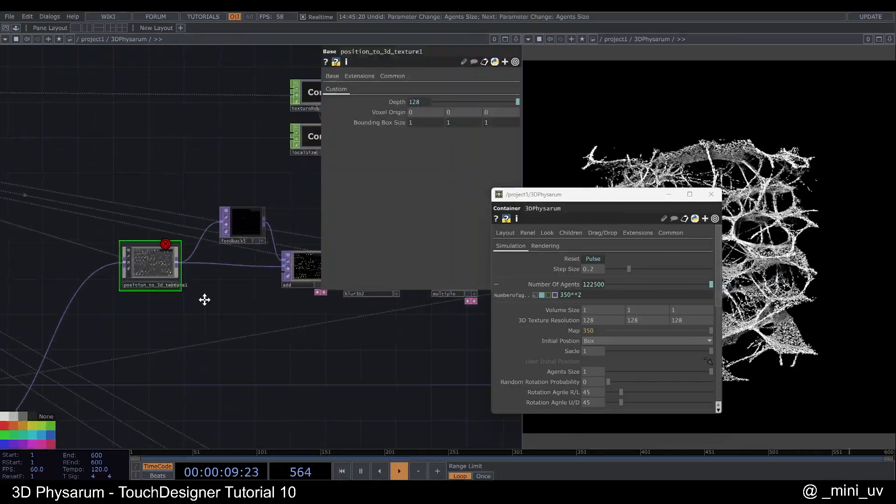
{"action": "left_click_drag", "start_coordinate": [220, 300], "coordinate": [156, 298]}
{"action": "left_click_drag", "start_coordinate": [73, 226], "coordinate": [1, 224]}
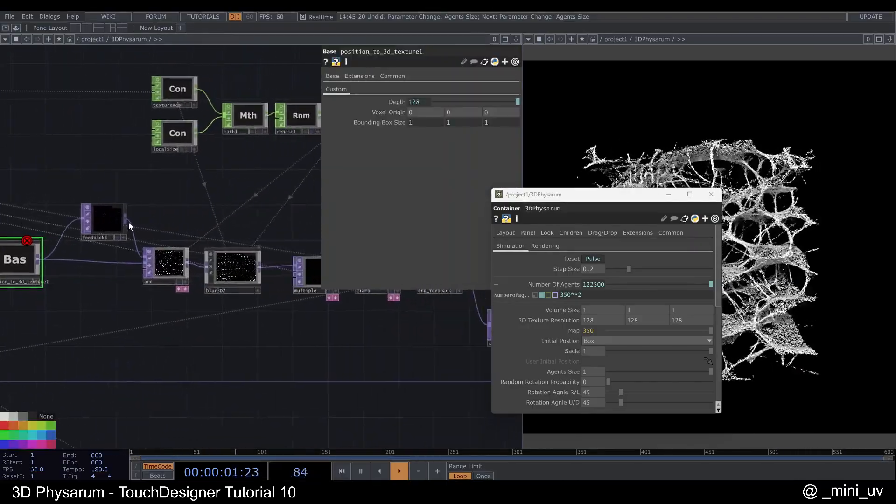
{"action": "left_click_drag", "start_coordinate": [204, 225], "coordinate": [158, 220]}
{"action": "scroll", "coordinate": [157, 220], "scroll_direction": "down", "scroll_amount": 3}
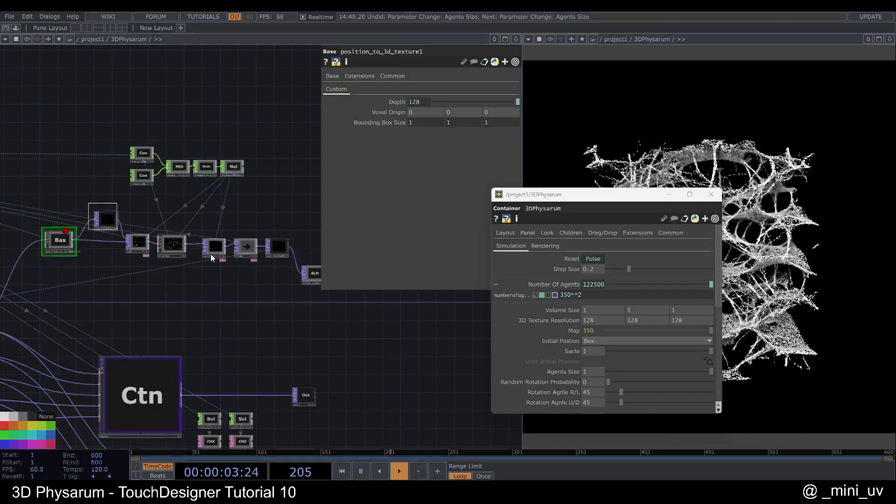
- Select end_feedback, blur3D2 and multiple in the feedback chain, inspecting the uEvaporation uniform of multiple
{"action": "left_click_drag", "start_coordinate": [269, 265], "coordinate": [268, 267]}
{"action": "scroll", "coordinate": [159, 255], "scroll_direction": "up", "scroll_amount": 5}
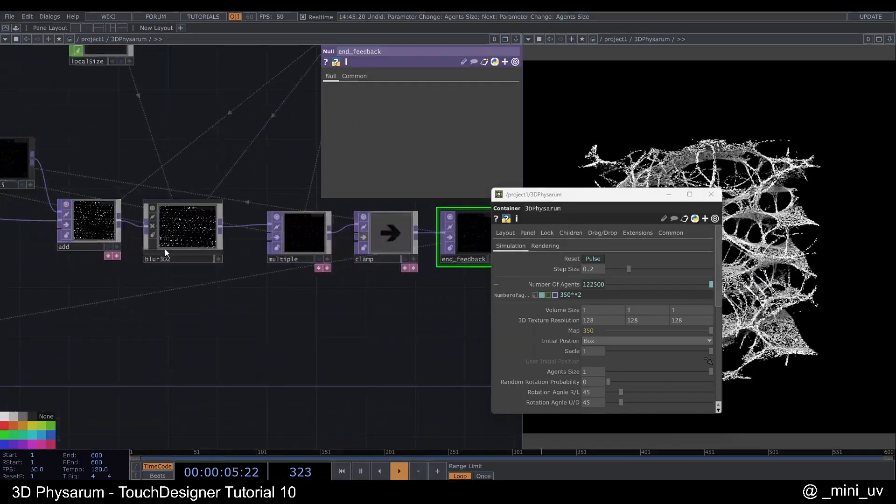
{"action": "left_click", "coordinate": [182, 231]}
{"action": "left_click", "coordinate": [298, 237]}
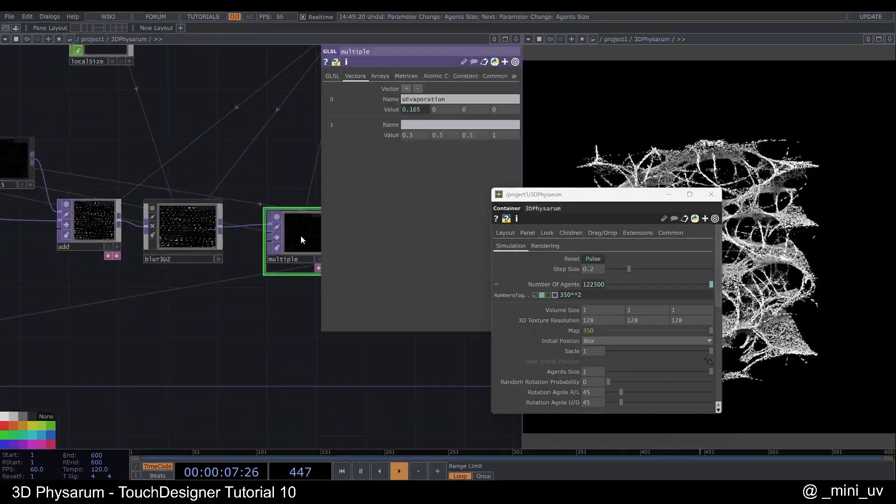
{"action": "left_click_drag", "start_coordinate": [278, 162], "coordinate": [235, 209]}
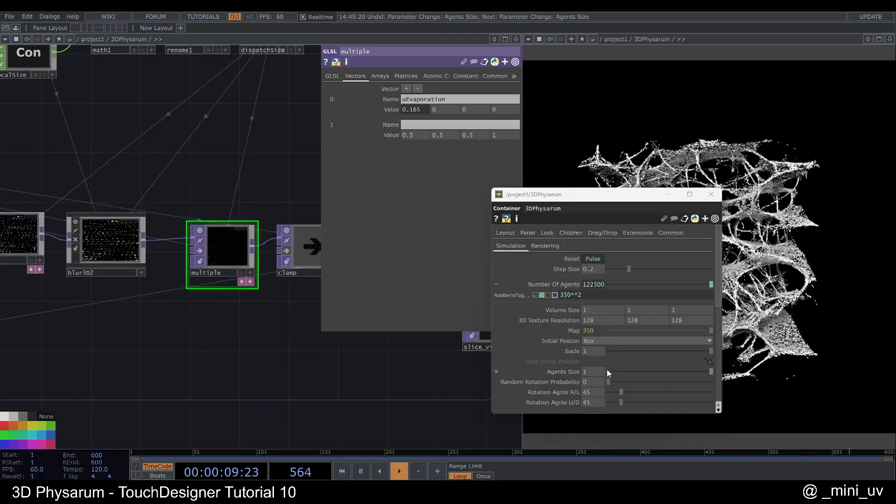
- Raise the Diffusion parameter of 3DPhysarum to 1 while viewing the trail texture slices up close
{"action": "scroll", "coordinate": [643, 314], "scroll_direction": "down", "scroll_amount": 5}
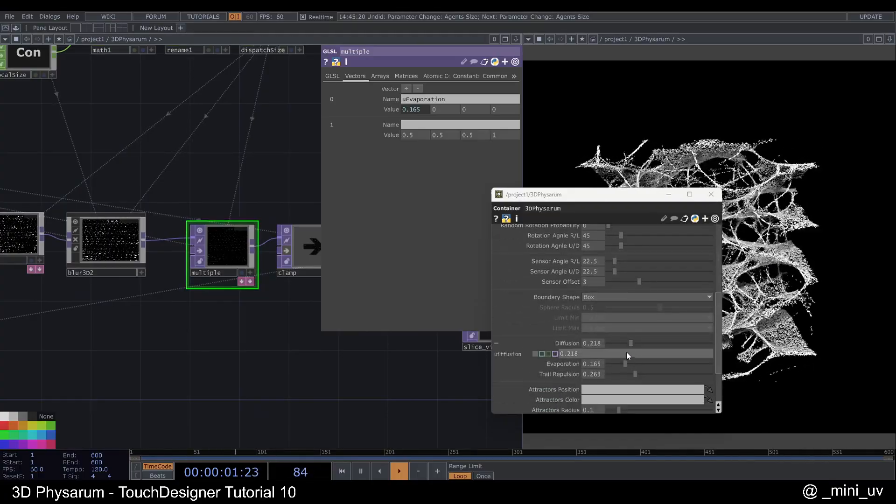
{"action": "left_click_drag", "start_coordinate": [652, 344], "coordinate": [665, 340]}
{"action": "scroll", "coordinate": [154, 252], "scroll_direction": "up", "scroll_amount": 8}
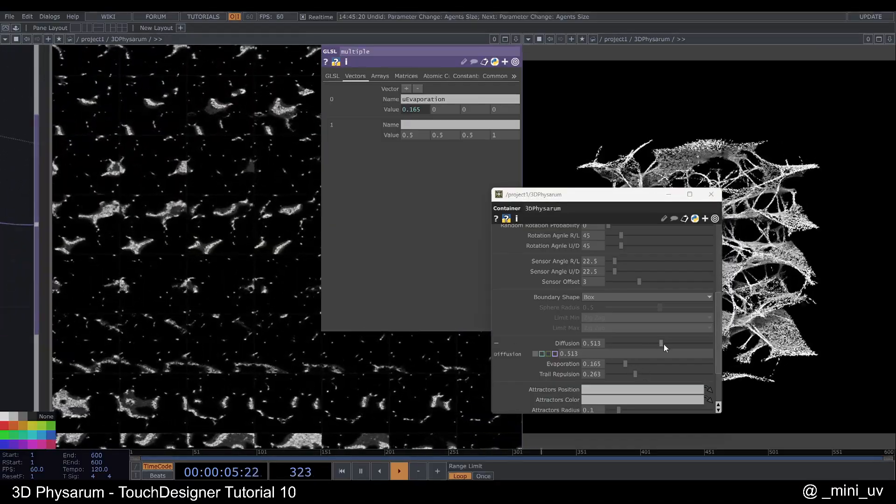
{"action": "mouse_move", "coordinate": [591, 344]}
{"action": "middle_mouse_down"}
{"action": "mouse_move", "coordinate": [592, 330]}
{"action": "mouse_move", "coordinate": [591, 346]}
{"action": "middle_mouse_up"}
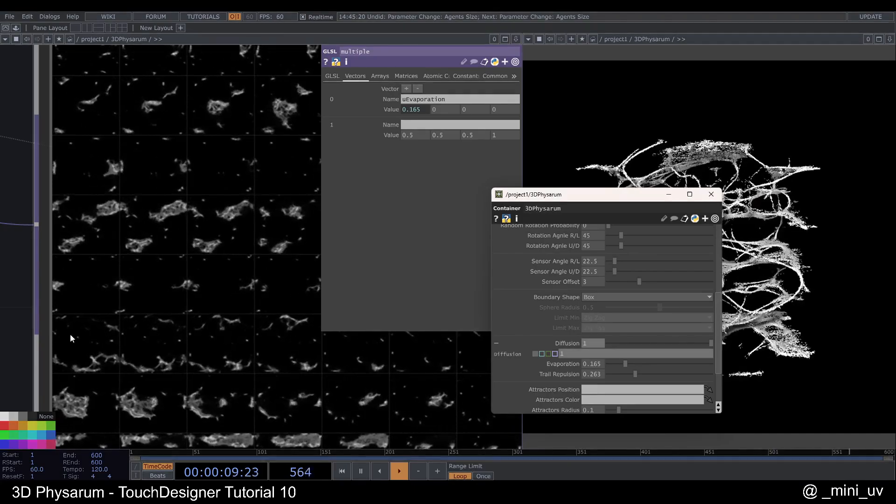
- Set the Evaporation parameter of 3DPhysarum to about 0.798 while viewing the multiple node's texture
{"action": "scroll", "coordinate": [134, 318], "scroll_direction": "down", "scroll_amount": 8}
{"action": "left_click_drag", "start_coordinate": [292, 369], "coordinate": [52, 374]}
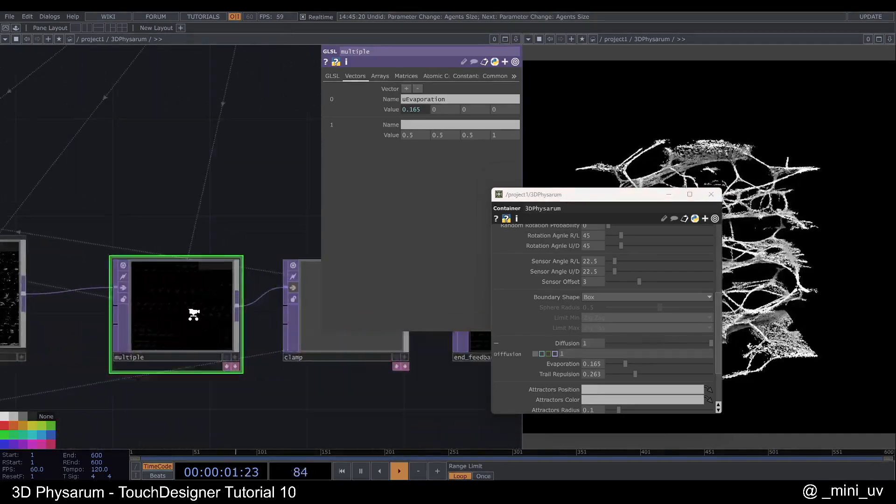
{"action": "scroll", "coordinate": [195, 318], "scroll_direction": "up", "scroll_amount": 5}
{"action": "left_click_drag", "start_coordinate": [654, 362], "coordinate": [692, 358]}
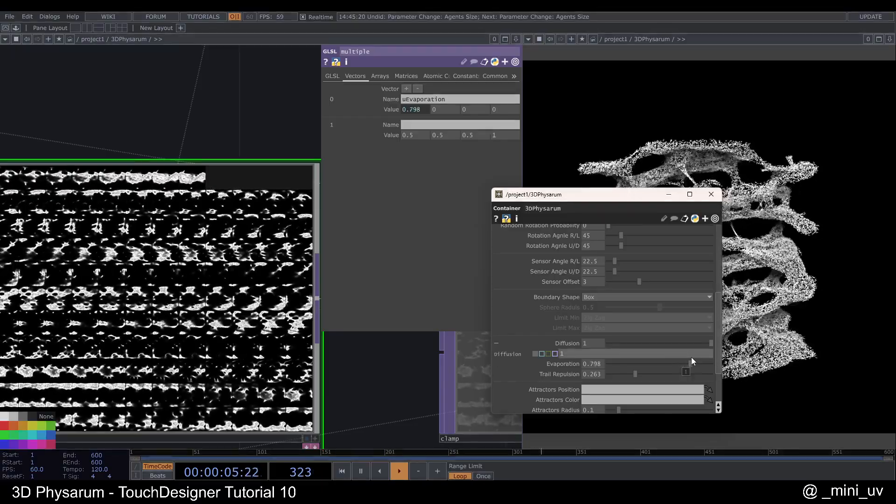
- Examine the multiple node's trail slices up close, and move the floating 3DPhysarum window clear of the simulation view
{"action": "scroll", "coordinate": [271, 303], "scroll_direction": "up", "scroll_amount": 5}
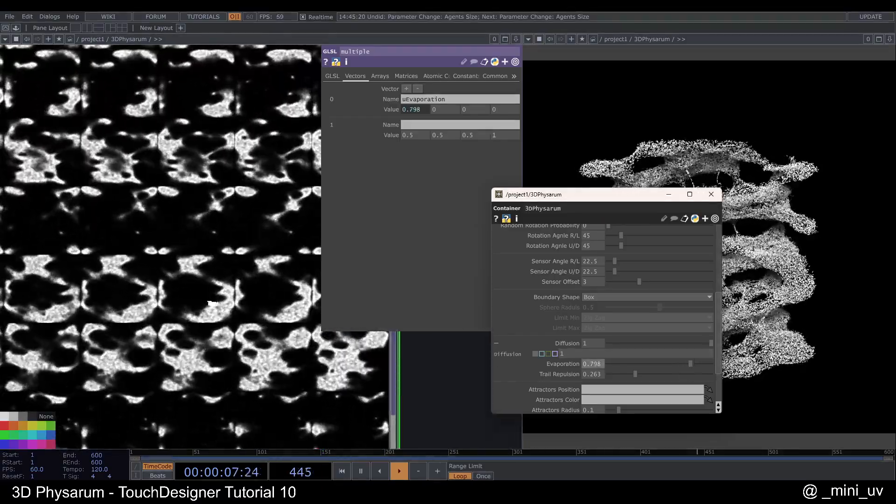
{"action": "scroll", "coordinate": [217, 308], "scroll_direction": "down", "scroll_amount": 3}
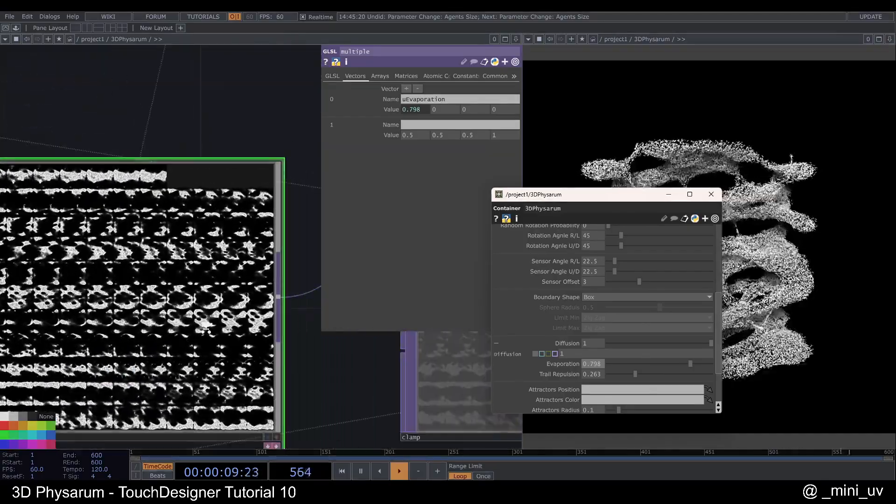
{"action": "scroll", "coordinate": [200, 331], "scroll_direction": "down", "scroll_amount": 3}
{"action": "left_click_drag", "start_coordinate": [584, 194], "coordinate": [248, 206]}
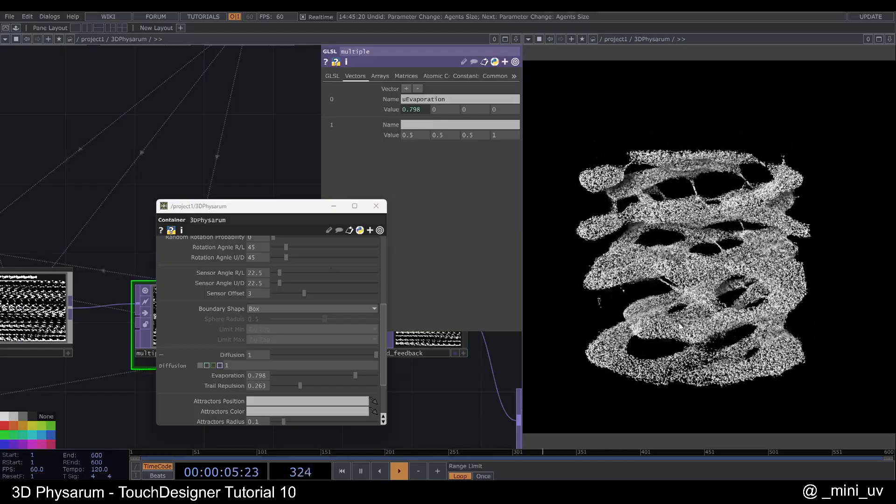
{"action": "left_click_drag", "start_coordinate": [243, 206], "coordinate": [322, 214]}
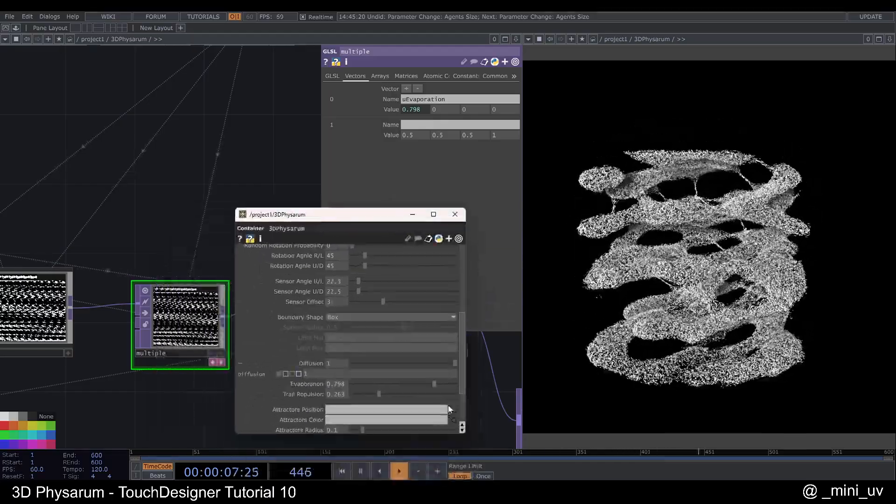
- Select physarumGLSL and inspect its vector uniforms, moving the floating 3DPhysarum window out of their way
{"action": "scroll", "coordinate": [125, 347], "scroll_direction": "down", "scroll_amount": 5}
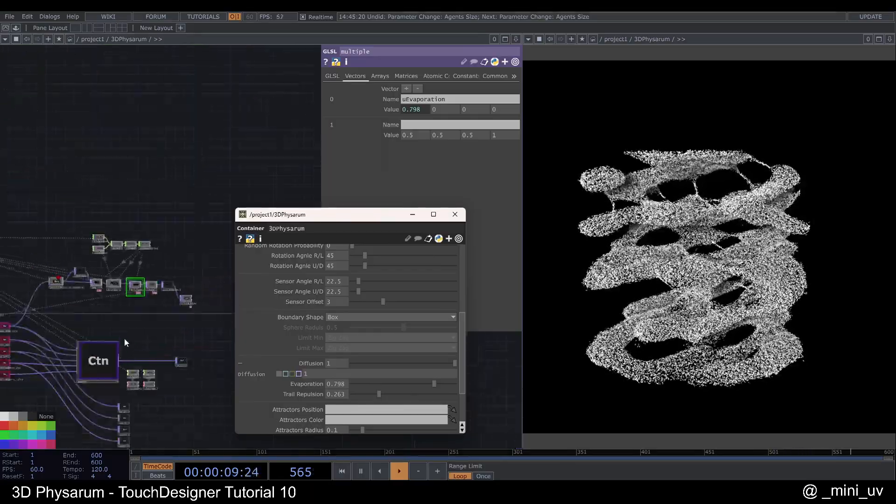
{"action": "left_click_drag", "start_coordinate": [123, 328], "coordinate": [199, 309]}
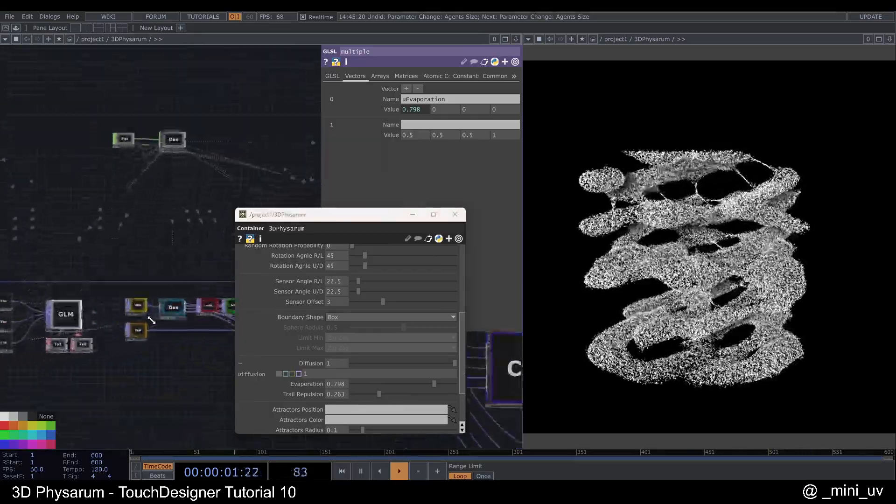
{"action": "left_click", "coordinate": [68, 313]}
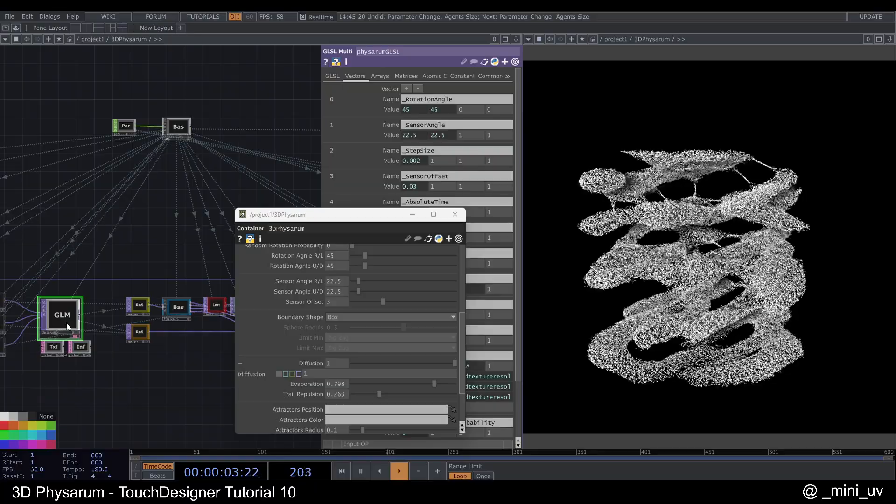
{"action": "left_click_drag", "start_coordinate": [284, 214], "coordinate": [398, 274]}
{"action": "scroll", "coordinate": [69, 322], "scroll_direction": "up", "scroll_amount": 3}
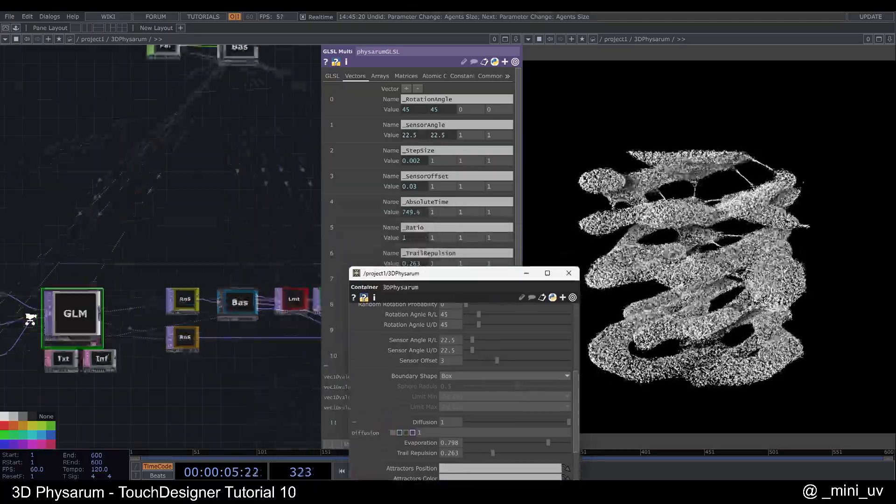
- Examine how the agent network leads into the trail feedback chain, viewing its output texture slices up close
{"action": "scroll", "coordinate": [69, 322], "scroll_direction": "down", "scroll_amount": 5}
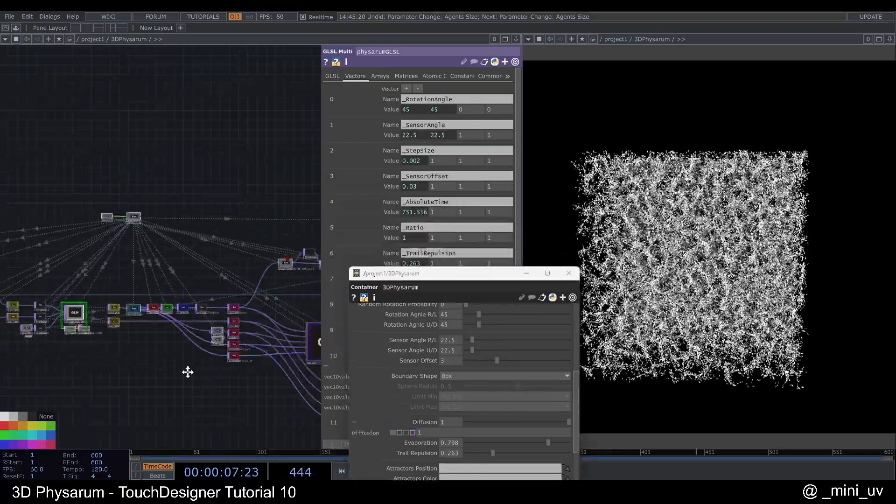
{"action": "left_click_drag", "start_coordinate": [196, 375], "coordinate": [58, 354]}
{"action": "scroll", "coordinate": [52, 349], "scroll_direction": "down", "scroll_amount": 2}
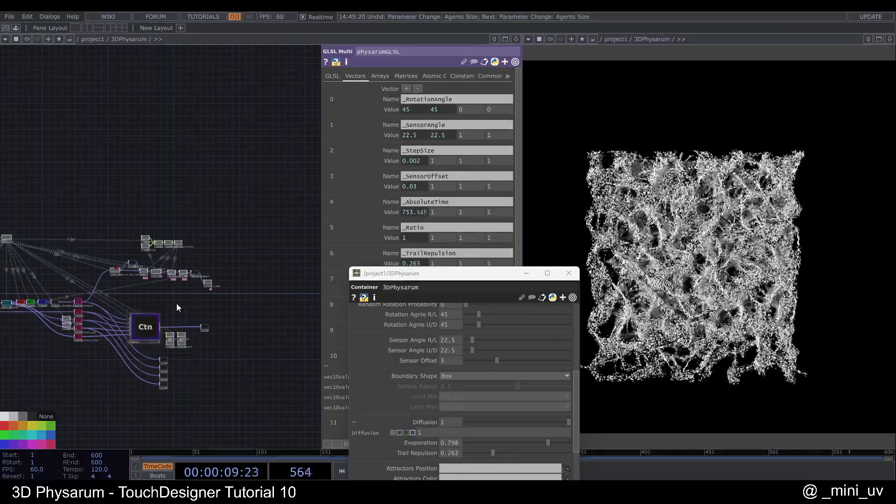
{"action": "scroll", "coordinate": [161, 304], "scroll_direction": "up", "scroll_amount": 3}
{"action": "scroll", "coordinate": [216, 268], "scroll_direction": "up", "scroll_amount": 10}
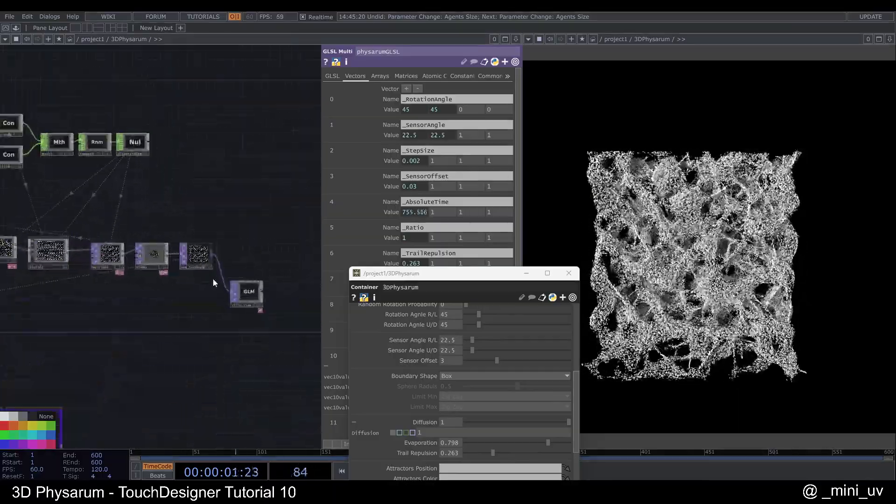
{"action": "scroll", "coordinate": [169, 288], "scroll_direction": "up", "scroll_amount": 4}
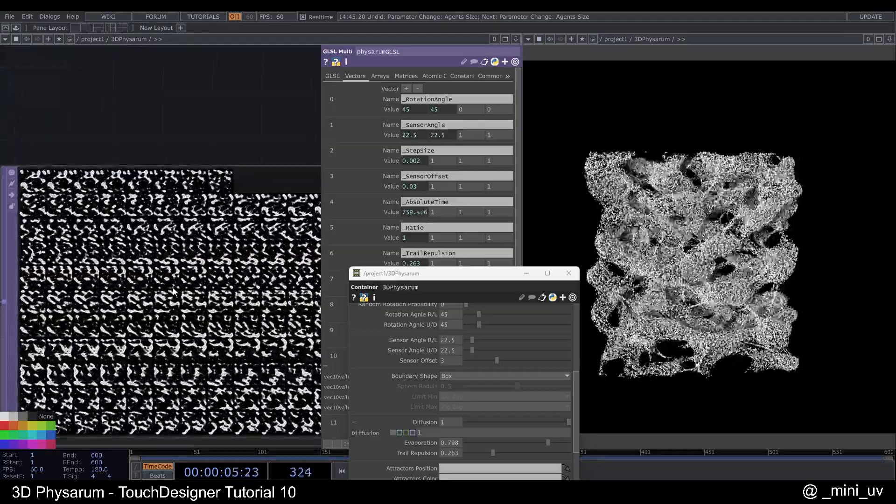
- Open the Render container from the 3DPhysarum network to show its internal network
{"action": "scroll", "coordinate": [175, 290], "scroll_direction": "down", "scroll_amount": 10}
{"action": "scroll", "coordinate": [190, 257], "scroll_direction": "up", "scroll_amount": 4}
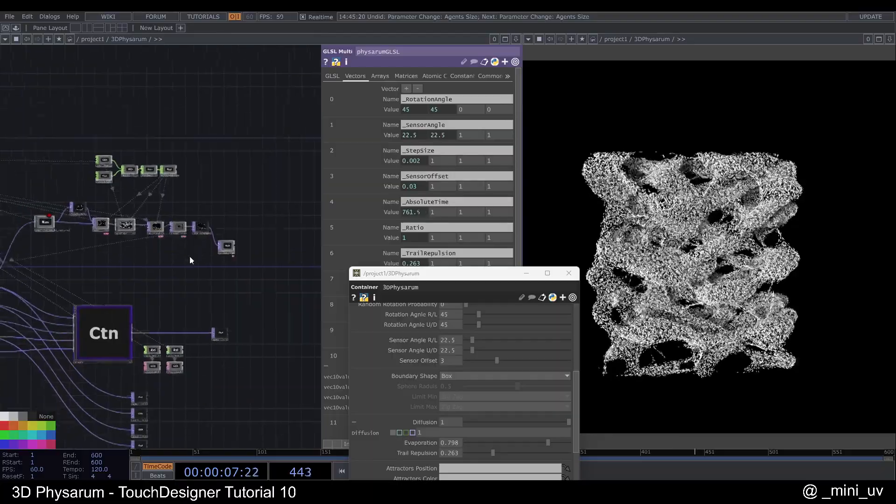
{"action": "left_click", "coordinate": [119, 329]}
{"action": "double_click", "coordinate": [111, 327]}
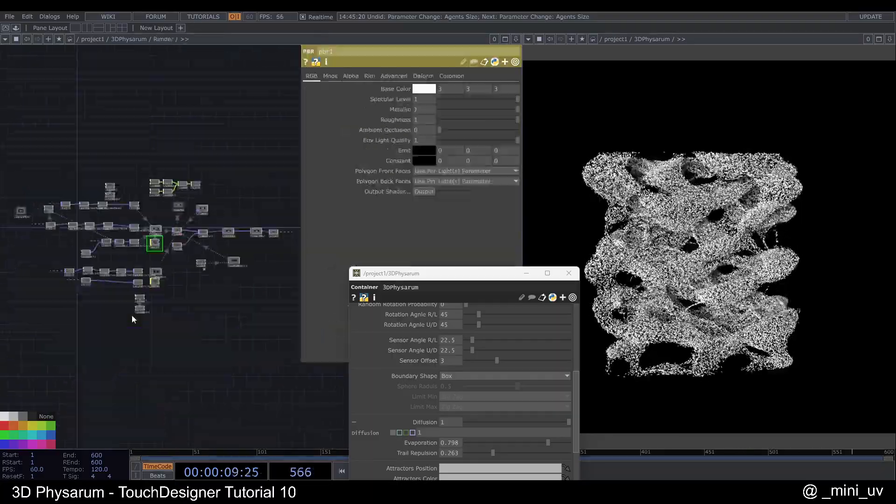
- Examine the Render network up close and bring up the Rendering parameters of the 3DPhysarum container
{"action": "scroll", "coordinate": [89, 205], "scroll_direction": "up", "scroll_amount": 3}
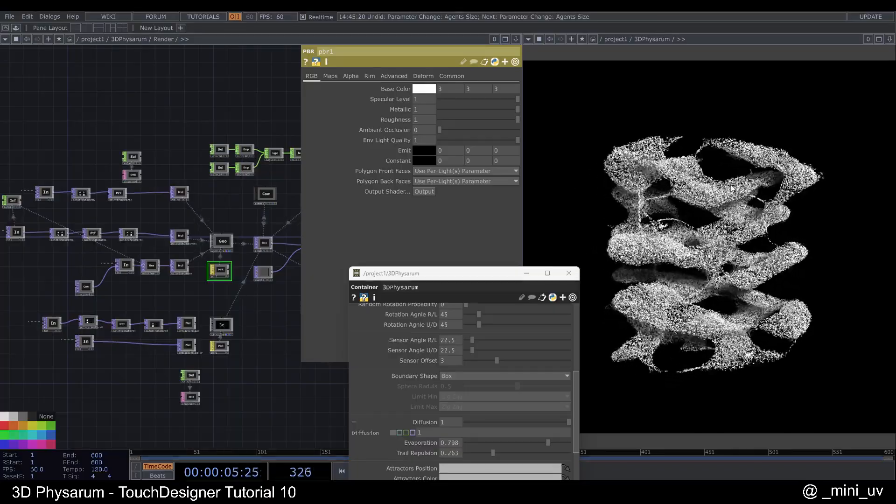
{"action": "scroll", "coordinate": [450, 355], "scroll_direction": "up", "scroll_amount": 2}
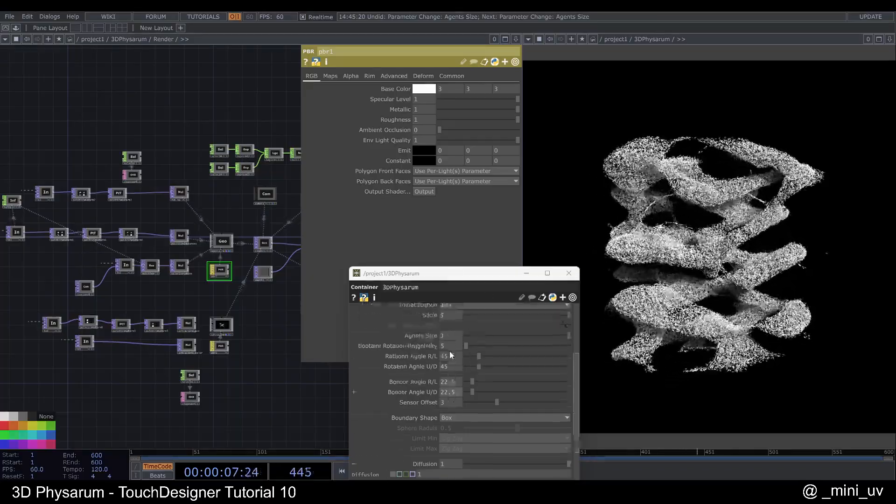
{"action": "scroll", "coordinate": [451, 350], "scroll_direction": "up", "scroll_amount": 6}
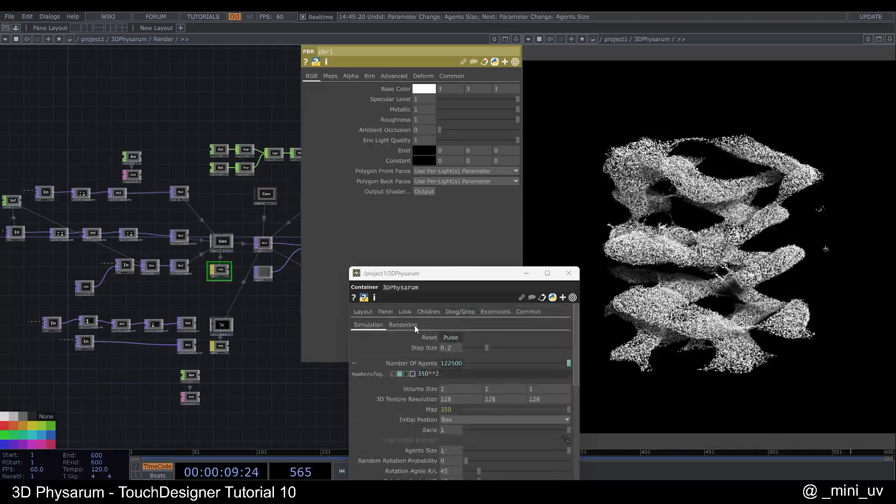
{"action": "left_click", "coordinate": [406, 324]}
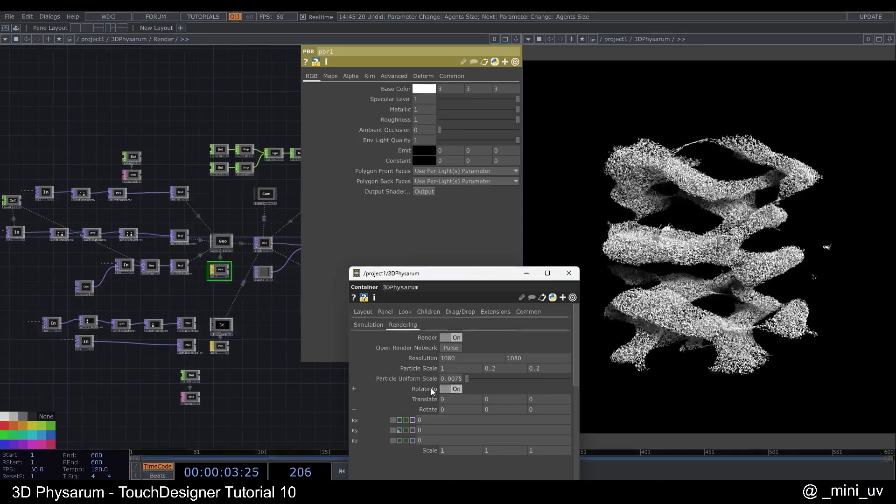
{"action": "left_click", "coordinate": [364, 326]}
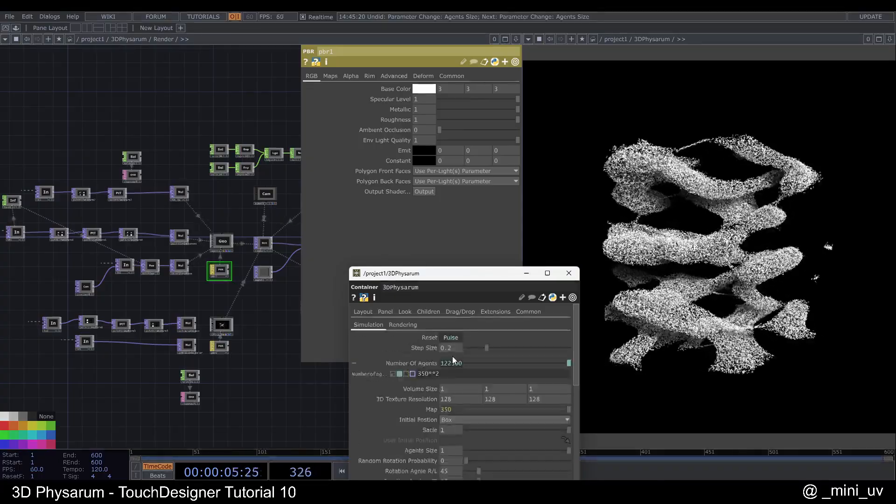
{"action": "left_click", "coordinate": [402, 324]}
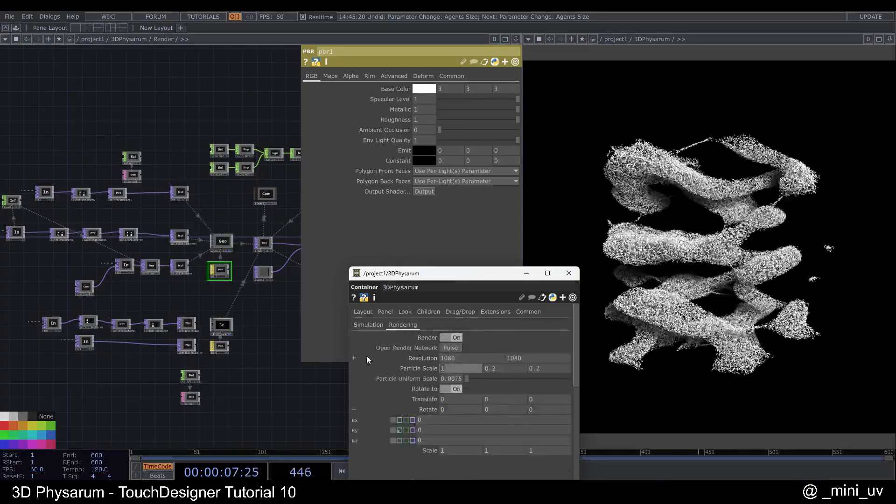
- Set the first Particle Scale value to 3 and restart the simulation
{"action": "left_click", "coordinate": [299, 380]}
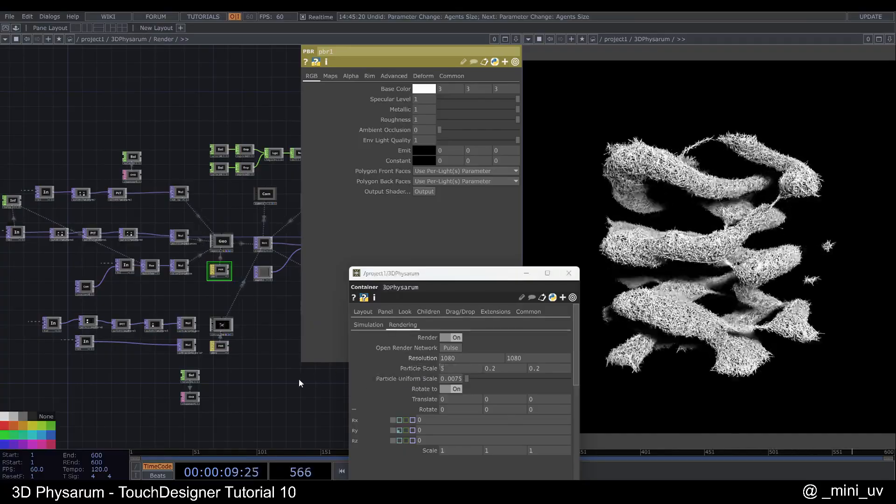
{"action": "left_click", "coordinate": [447, 369]}
{"action": "key", "text": "1"}
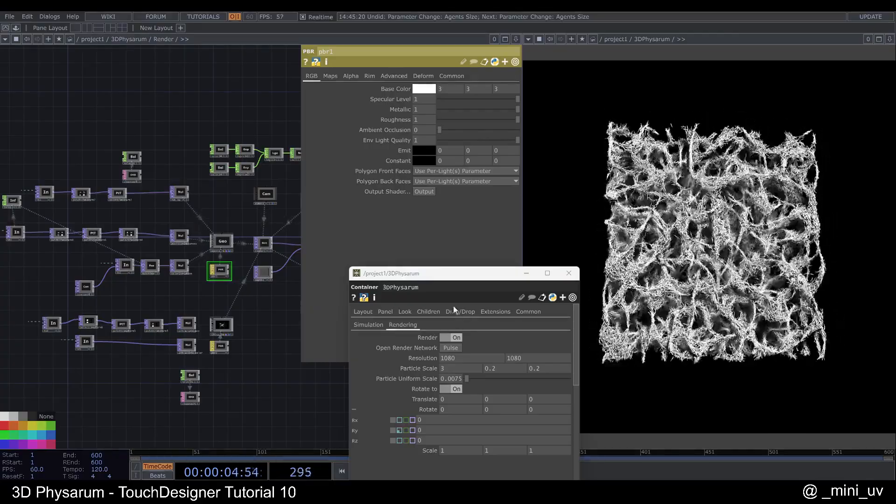
- Turn Rotate to off and back on to compare the particle orientation in the render
{"action": "left_click", "coordinate": [451, 389]}
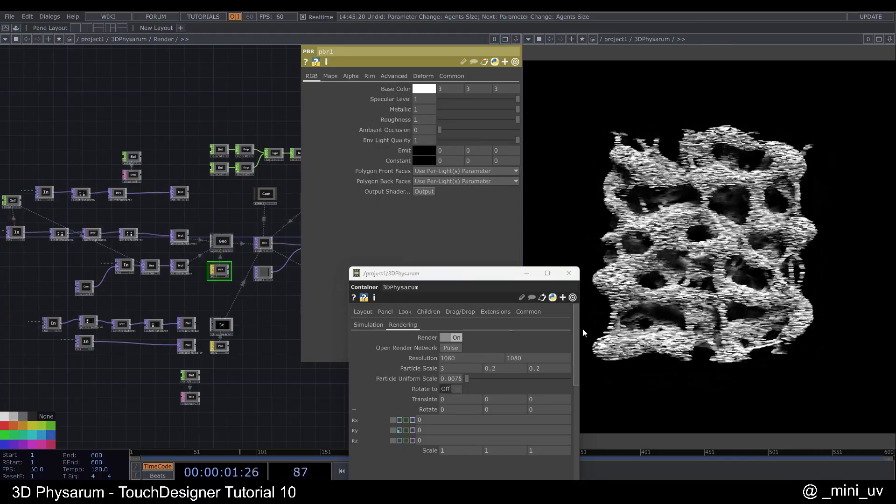
{"action": "left_click", "coordinate": [454, 388]}
{"action": "left_click", "coordinate": [720, 300]}
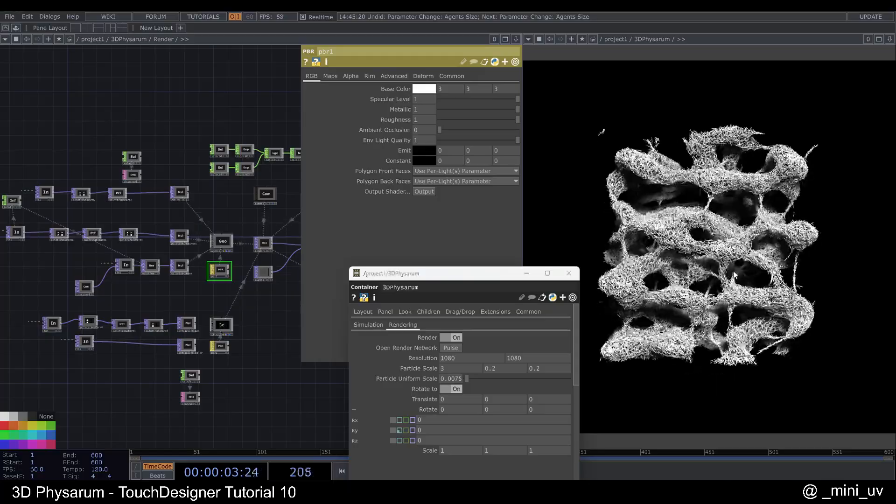
- Set the first Particle Scale value to 2 while viewing the simulation closer
{"action": "scroll", "coordinate": [747, 309], "scroll_direction": "up", "scroll_amount": 3}
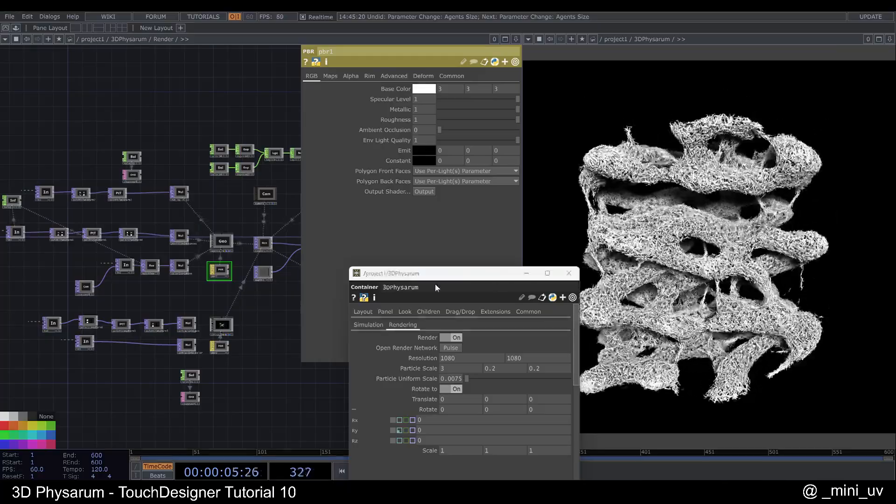
{"action": "left_click", "coordinate": [446, 369]}
{"action": "left_click_drag", "start_coordinate": [340, 349], "coordinate": [277, 378]}
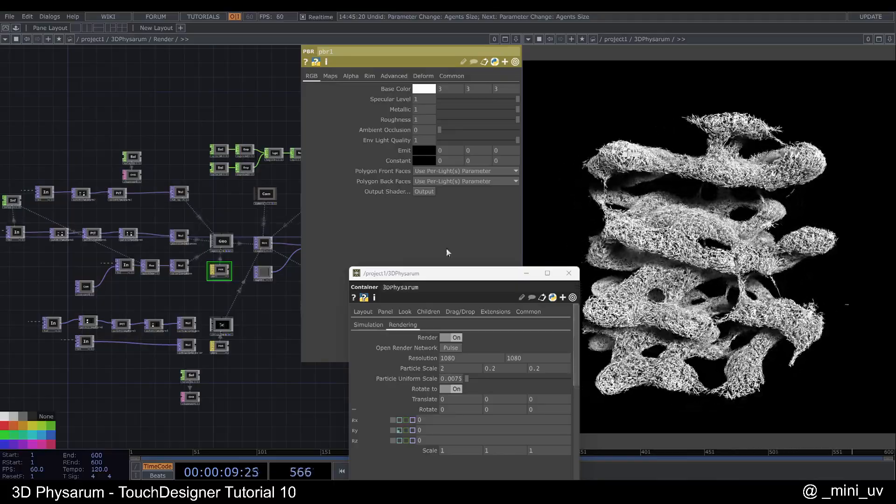
- Return from the Render network to the project1 level and close the floating 3DPhysarum parameter window
{"action": "scroll", "coordinate": [140, 226], "scroll_direction": "down", "scroll_amount": 6}
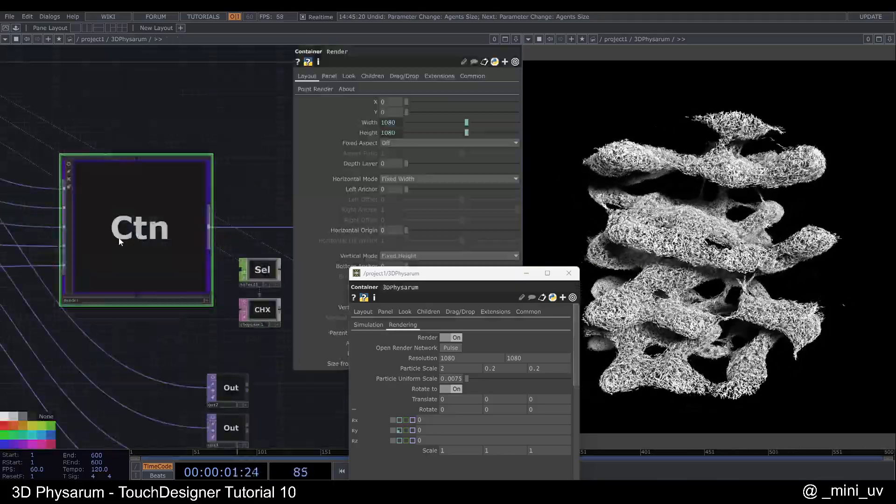
{"action": "scroll", "coordinate": [102, 234], "scroll_direction": "down", "scroll_amount": 6}
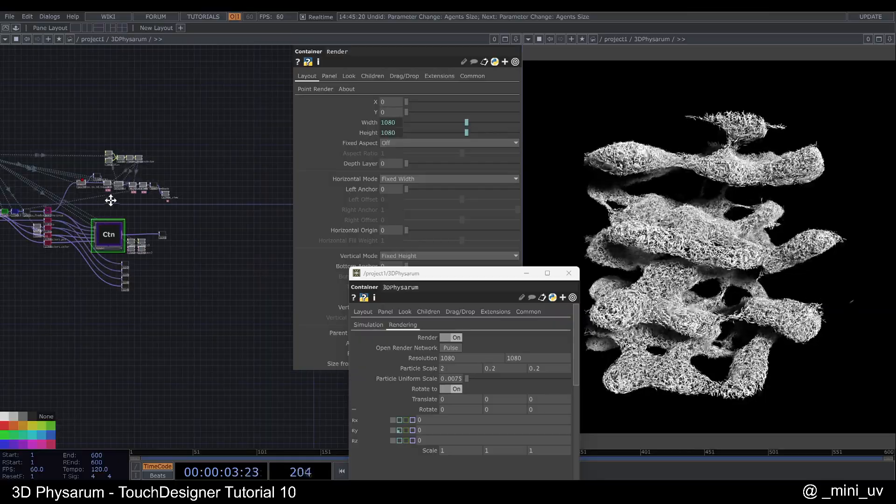
{"action": "scroll", "coordinate": [172, 214], "scroll_direction": "down", "scroll_amount": 8}
{"action": "scroll", "coordinate": [176, 214], "scroll_direction": "down", "scroll_amount": 3}
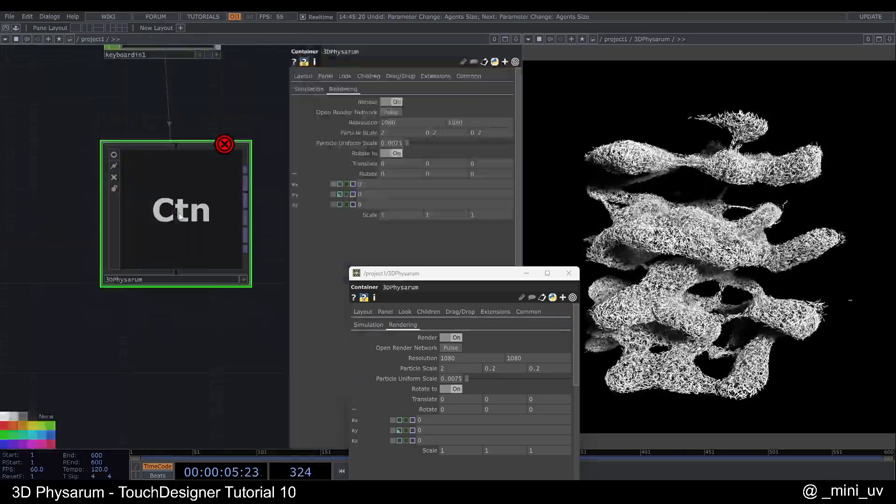
{"action": "left_click", "coordinate": [569, 274]}
{"action": "scroll", "coordinate": [304, 252], "scroll_direction": "down", "scroll_amount": 1}
{"action": "left_click_drag", "start_coordinate": [183, 234], "coordinate": [167, 265]}
{"action": "left_click_drag", "start_coordinate": [219, 186], "coordinate": [209, 248]}
{"action": "left_click_drag", "start_coordinate": [145, 138], "coordinate": [158, 176]}
{"action": "scroll", "coordinate": [160, 136], "scroll_direction": "down", "scroll_amount": 5}
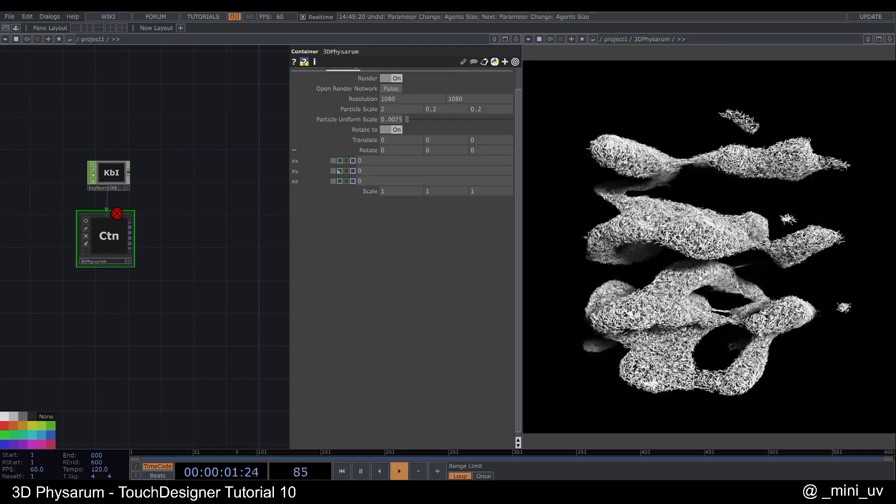
{"action": "left_click_drag", "start_coordinate": [219, 300], "coordinate": [204, 301]}
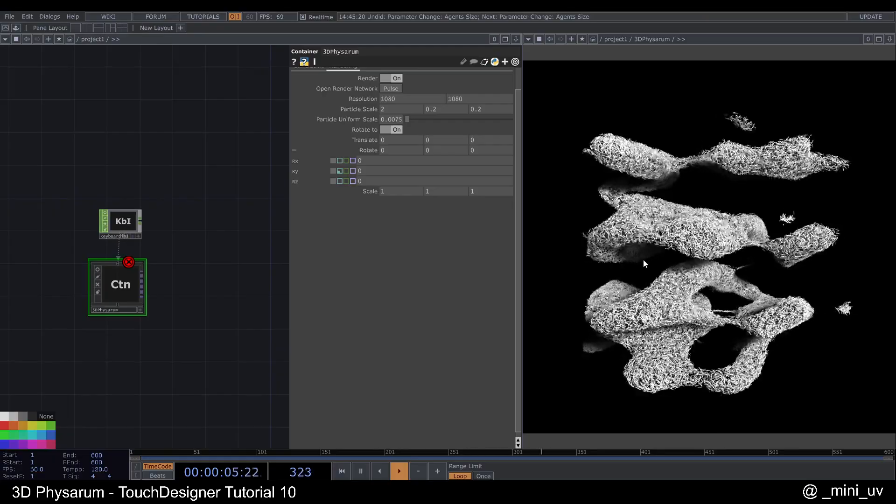
- Set Evaporation to 0.356 and Diffusion to 0.396 in the 3DPhysarum simulation parameters
{"action": "scroll", "coordinate": [467, 161], "scroll_direction": "up", "scroll_amount": 2}
{"action": "left_click", "coordinate": [309, 89]}
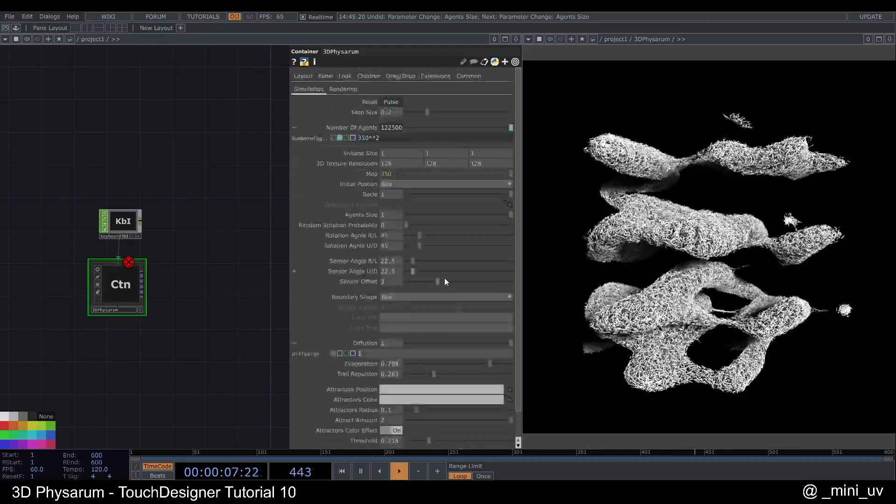
{"action": "left_click", "coordinate": [445, 363]}
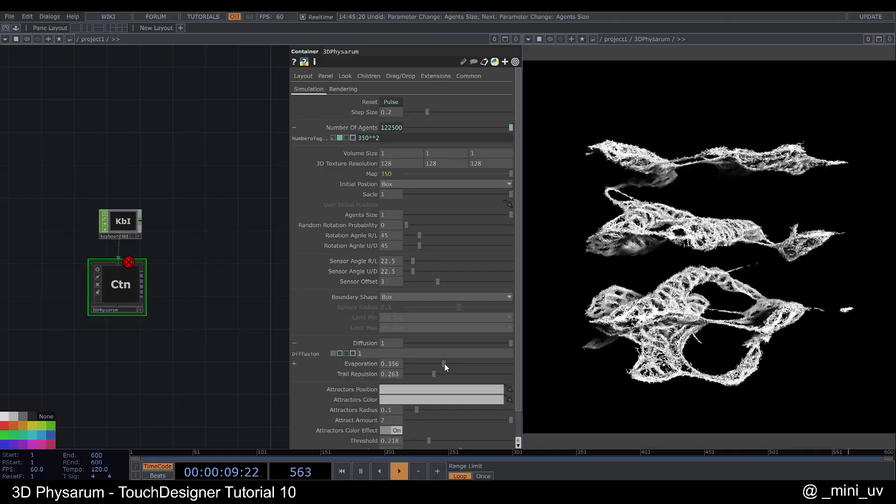
{"action": "left_click", "coordinate": [450, 344]}
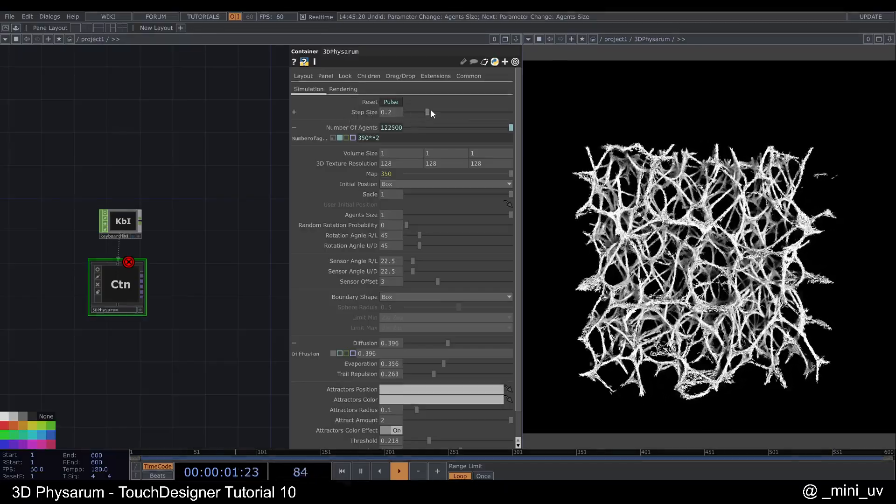
- Raise the Step Size, settle it at 0.535, and restart the simulation
{"action": "mouse_move", "coordinate": [473, 111]}
{"action": "left_mouse_down"}
{"action": "mouse_move", "coordinate": [424, 111]}
{"action": "mouse_move", "coordinate": [476, 110]}
{"action": "left_mouse_up"}
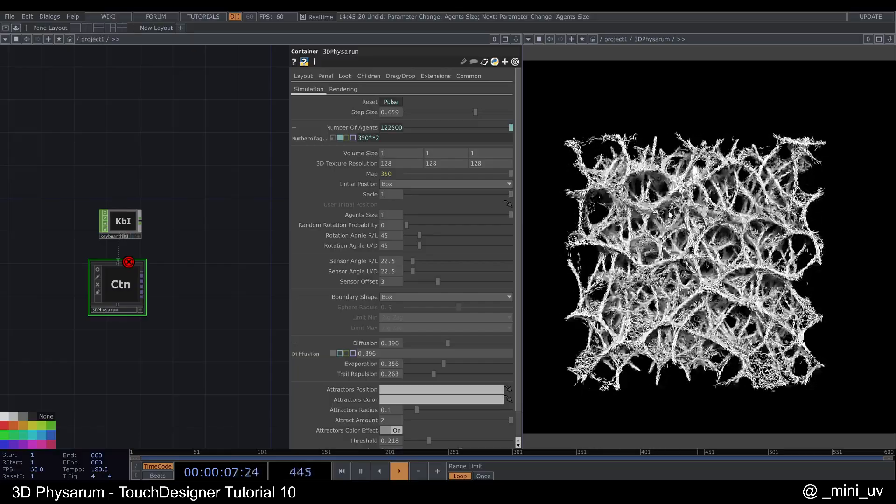
{"action": "mouse_move", "coordinate": [475, 112]}
{"action": "left_mouse_down"}
{"action": "mouse_move", "coordinate": [453, 113]}
{"action": "mouse_move", "coordinate": [508, 114]}
{"action": "mouse_move", "coordinate": [432, 114]}
{"action": "mouse_move", "coordinate": [498, 114]}
{"action": "mouse_move", "coordinate": [463, 114]}
{"action": "left_mouse_up"}
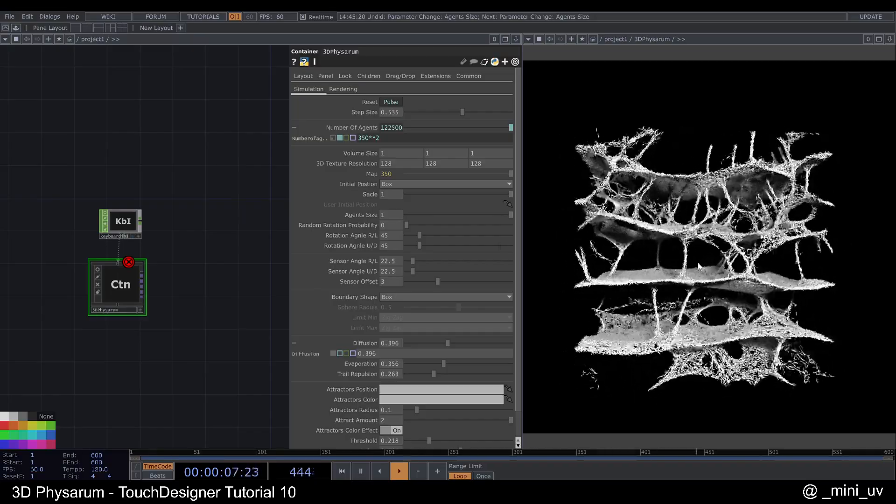
{"action": "key", "text": "1"}
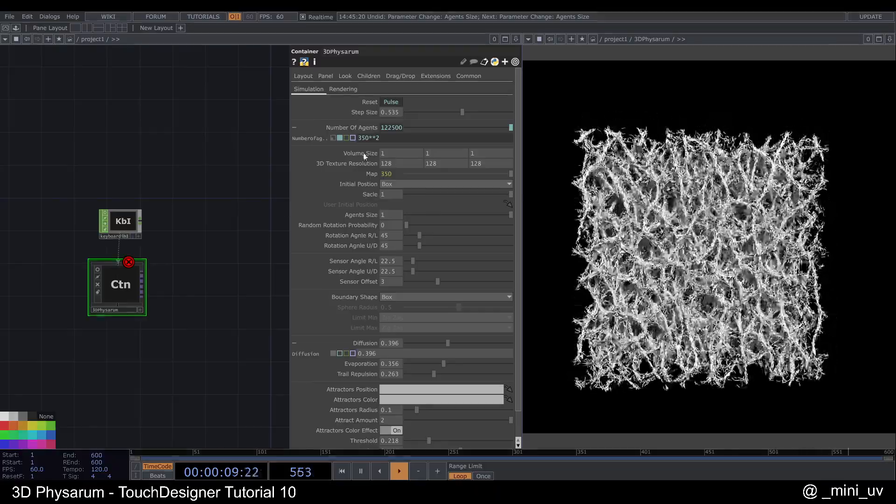
- Try a first Volume Size value of 2 with a simulation restart, and set it back to 1
{"action": "left_click", "coordinate": [387, 154]}
{"action": "type", "text": "2"}
{"action": "key", "text": "Return"}
{"action": "key", "text": "1"}
{"action": "left_click", "coordinate": [387, 154]}
{"action": "type", "text": "1"}
{"action": "key", "text": "Return"}
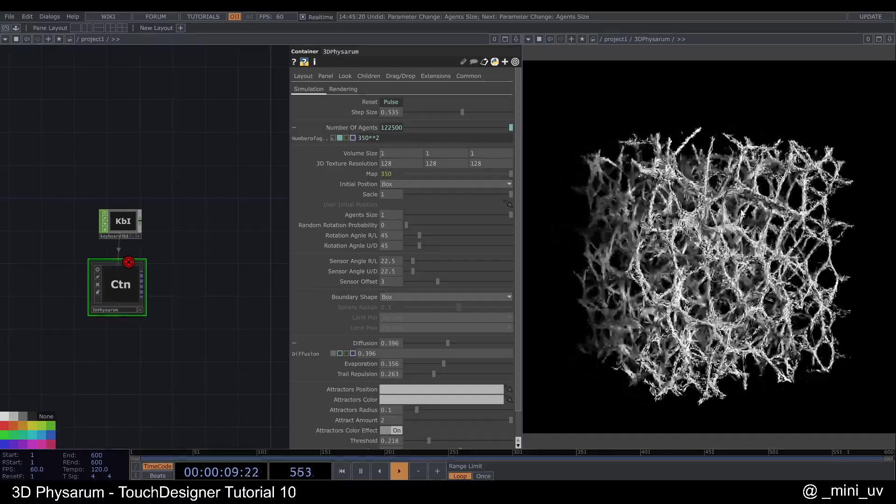
- Set the first Volume Size value to 2 again and orbit the render to inspect the stretched volume
{"action": "type", "text": "2"}
{"action": "key", "text": "Return"}
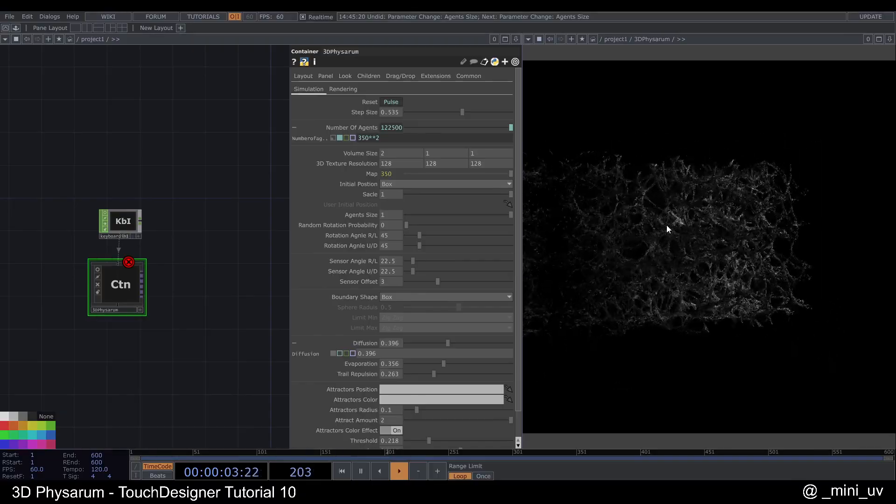
{"action": "left_click_drag", "start_coordinate": [586, 263], "coordinate": [654, 170]}
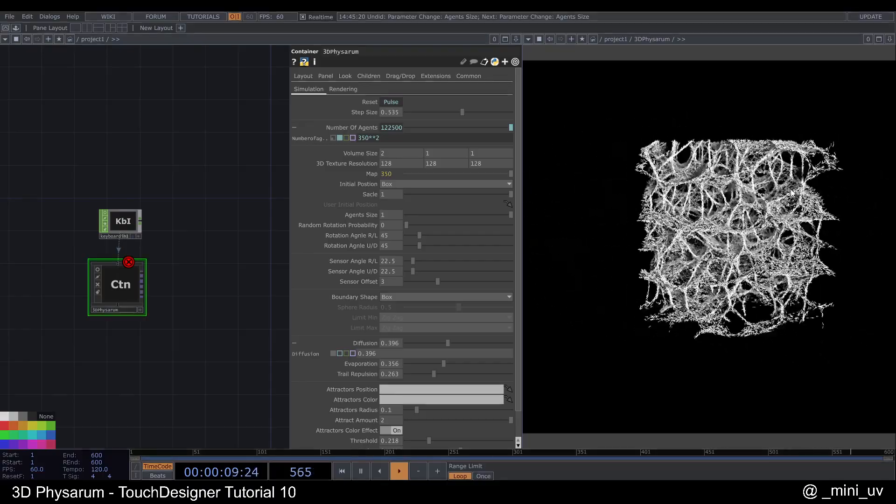
- Set the first Volume Size value to 1 and the second to 2, orbiting the render to inspect the volume
{"action": "left_click", "coordinate": [395, 153]}
{"action": "type", "text": "1"}
{"action": "left_click", "coordinate": [428, 156]}
{"action": "type", "text": "2"}
{"action": "left_click", "coordinate": [208, 159]}
{"action": "left_click_drag", "start_coordinate": [691, 212], "coordinate": [665, 232]}
- Set the second Volume Size value to 1 and the third to 2, restarting the simulation to inspect the volume
{"action": "left_click", "coordinate": [426, 153]}
{"action": "type", "text": "1"}
{"action": "left_click", "coordinate": [489, 153]}
{"action": "type", "text": "2"}
{"action": "left_click", "coordinate": [225, 147]}
{"action": "right_click_drag", "start_coordinate": [808, 202], "coordinate": [720, 220]}
{"action": "scroll", "coordinate": [720, 220], "scroll_direction": "down", "scroll_amount": 3}
{"action": "key", "text": "1"}
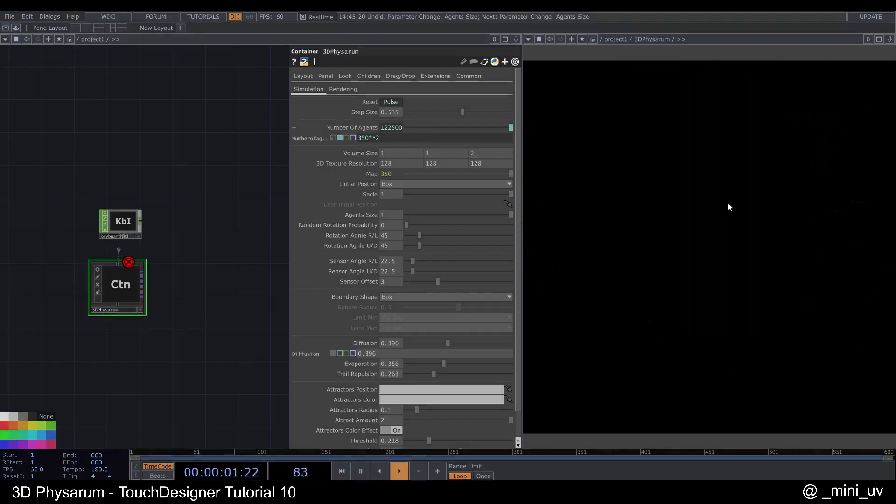
{"action": "left_click_drag", "start_coordinate": [724, 206], "coordinate": [706, 218]}
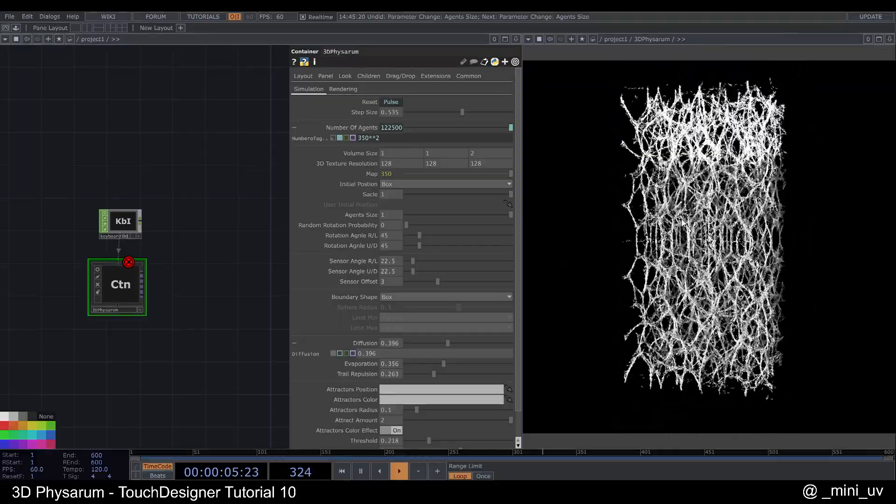
- Set the third Volume Size value to 1 and all three 3D Texture Resolution values to 256
{"action": "left_click_drag", "start_coordinate": [505, 152], "coordinate": [422, 156]}
{"action": "type", "text": "1"}
{"action": "key", "text": "Return"}
{"action": "middle_click_drag", "start_coordinate": [744, 303], "coordinate": [726, 241]}
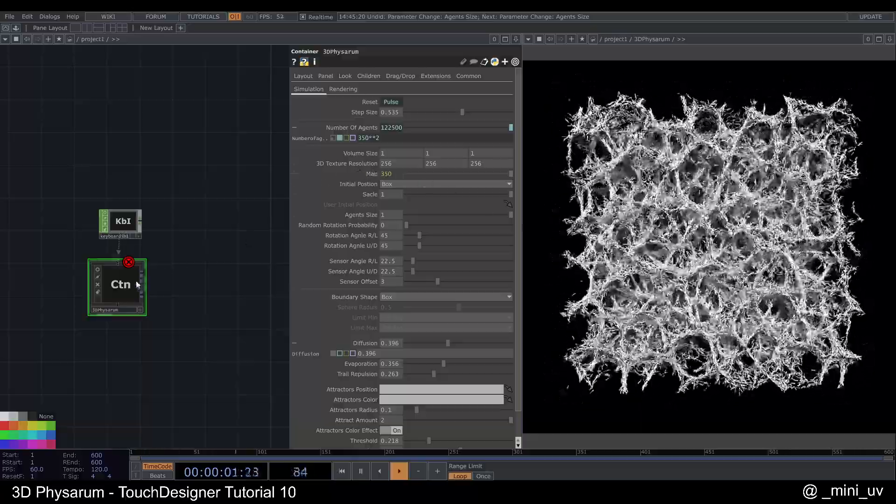
- Enter position_to_3d_texture1 inside the 3DPhysarum container and show the node information of rs_3DTex
{"action": "key", "text": "i"}
{"action": "scroll", "coordinate": [216, 217], "scroll_direction": "up", "scroll_amount": 5}
{"action": "left_click_drag", "start_coordinate": [154, 285], "coordinate": [124, 297]}
{"action": "scroll", "coordinate": [171, 239], "scroll_direction": "up", "scroll_amount": 3}
{"action": "left_click_drag", "start_coordinate": [171, 239], "coordinate": [89, 260]}
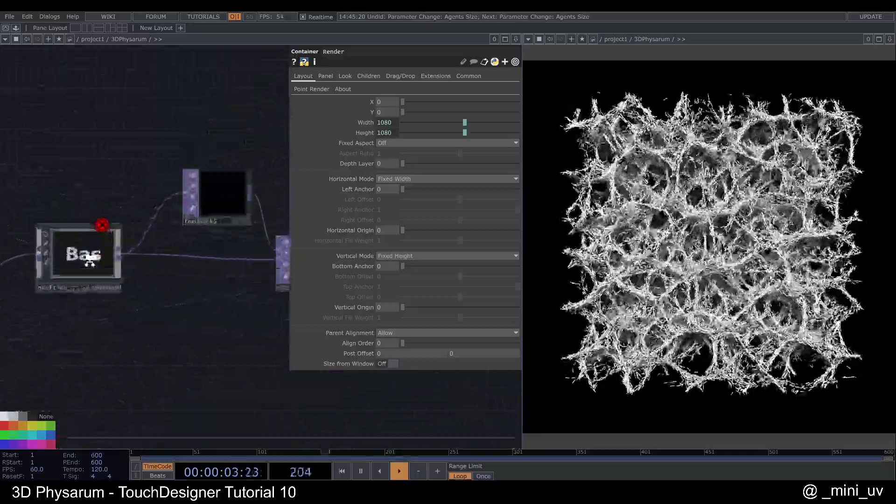
{"action": "scroll", "coordinate": [90, 261], "scroll_direction": "up", "scroll_amount": 5}
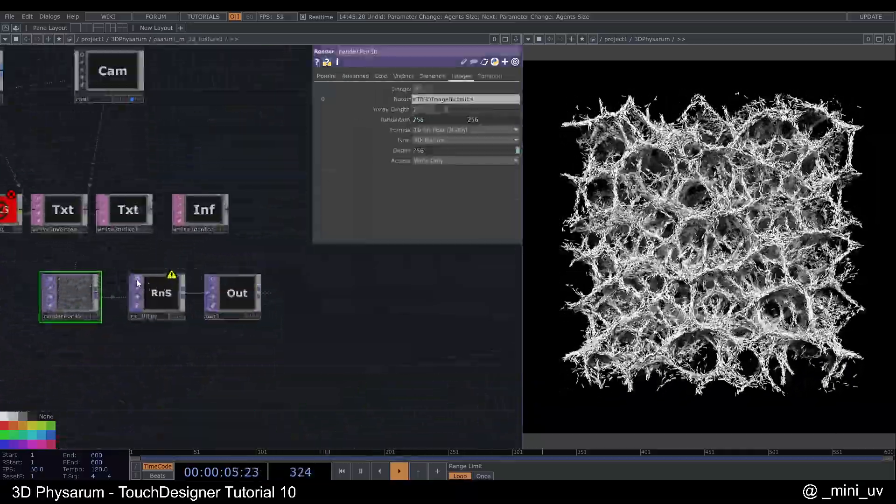
{"action": "scroll", "coordinate": [148, 290], "scroll_direction": "up", "scroll_amount": 5}
{"action": "scroll", "coordinate": [148, 290], "scroll_direction": "up", "scroll_amount": 3}
{"action": "middle_click", "coordinate": [150, 287]}
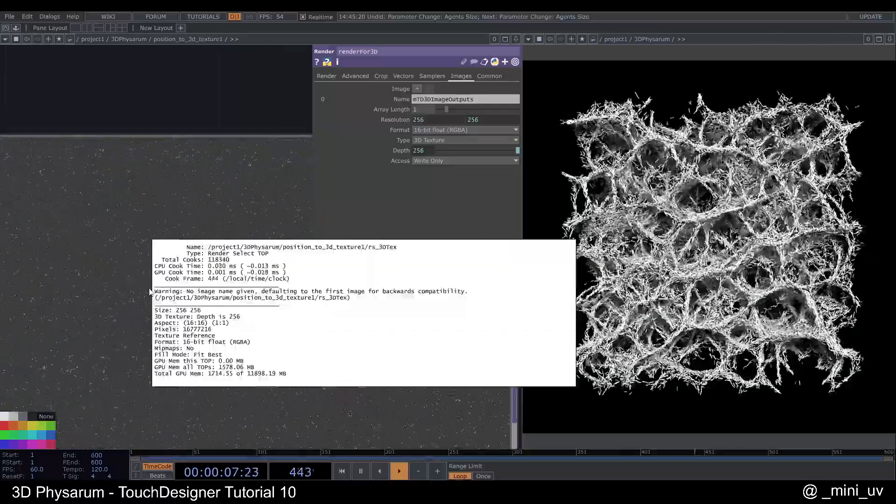
- Leave position_to_3d_texture1 and return to the 3DPhysarum container at the project1 level
{"action": "scroll", "coordinate": [254, 262], "scroll_direction": "down", "scroll_amount": 5}
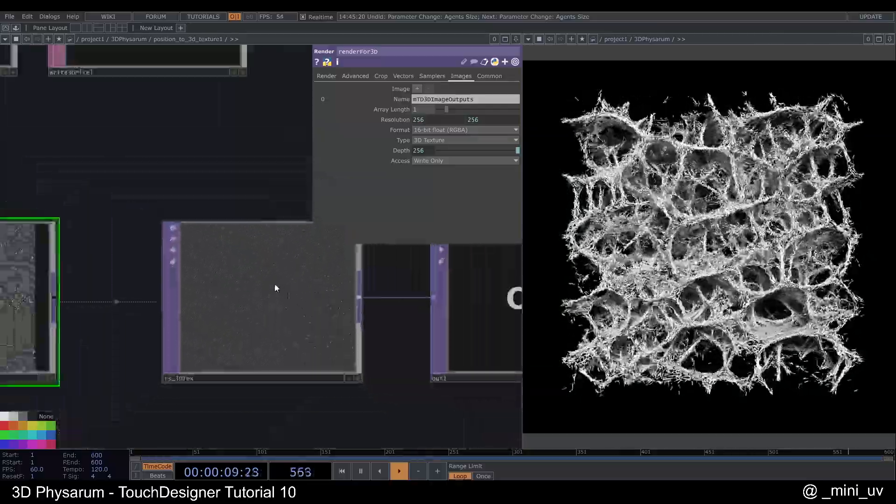
{"action": "scroll", "coordinate": [250, 298], "scroll_direction": "down", "scroll_amount": 10}
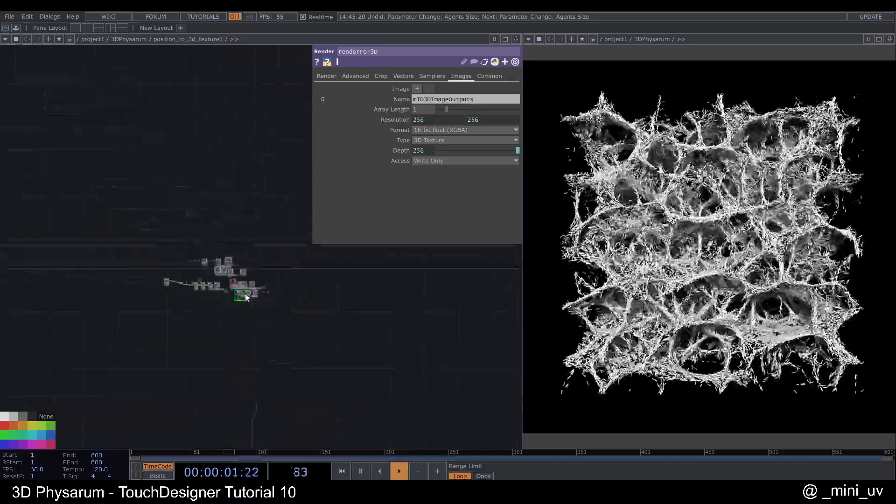
{"action": "scroll", "coordinate": [210, 290], "scroll_direction": "down", "scroll_amount": 10}
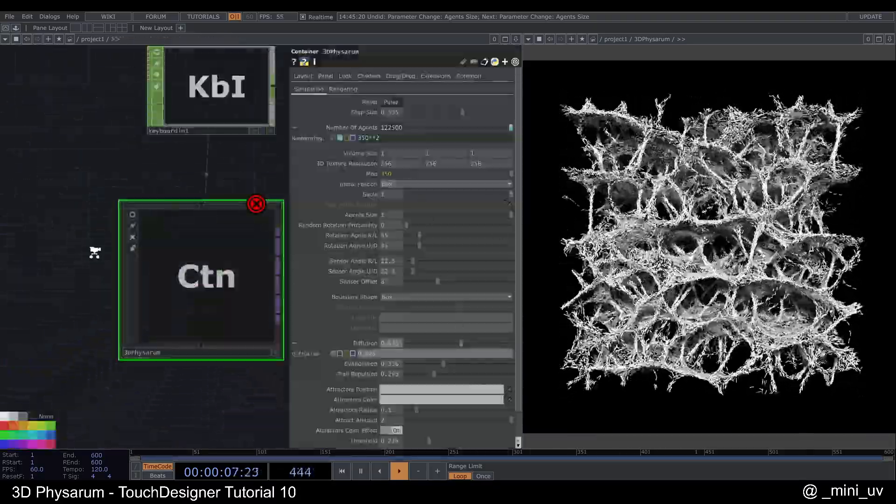
- Set all three 3D Texture Resolution values to 128, restart the simulation and switch Initial Position to User
{"action": "scroll", "coordinate": [95, 252], "scroll_direction": "down", "scroll_amount": 3}
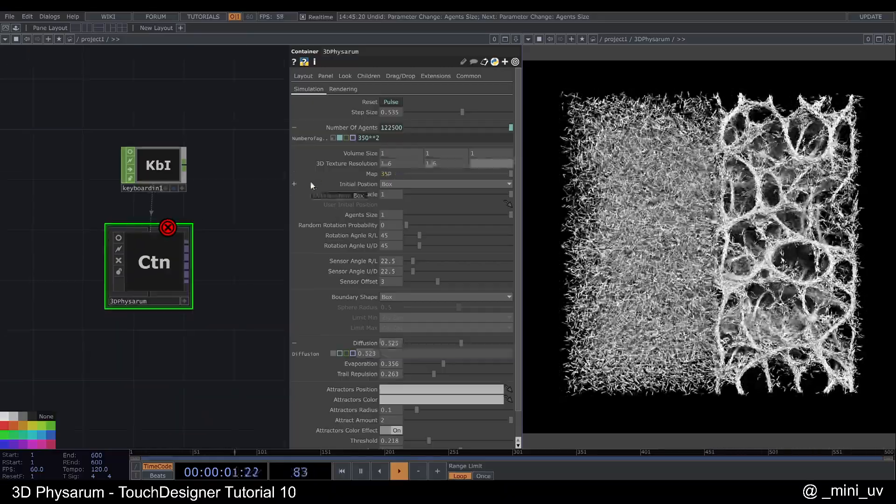
{"action": "key", "text": "1"}
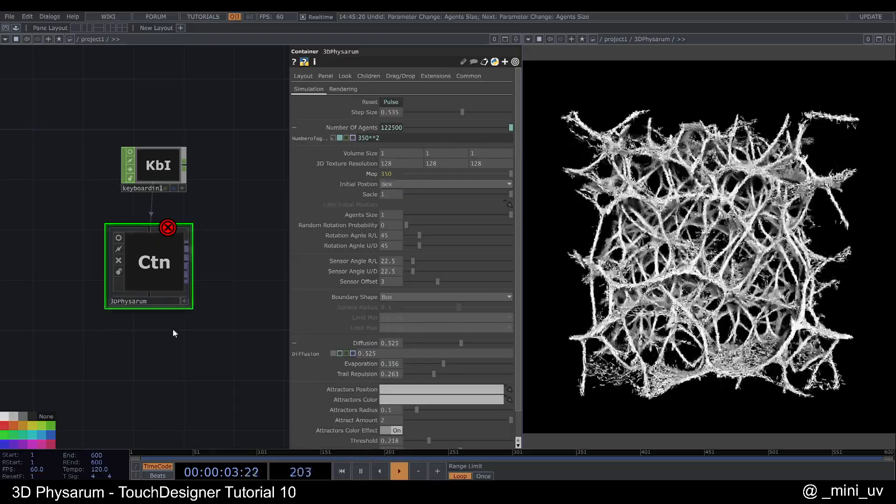
{"action": "left_click", "coordinate": [393, 184]}
{"action": "left_click", "coordinate": [390, 214]}
- Add a Noise TOP below the 3DPhysarum container and turn off its Monochrome option
{"action": "key", "text": "Tab"}
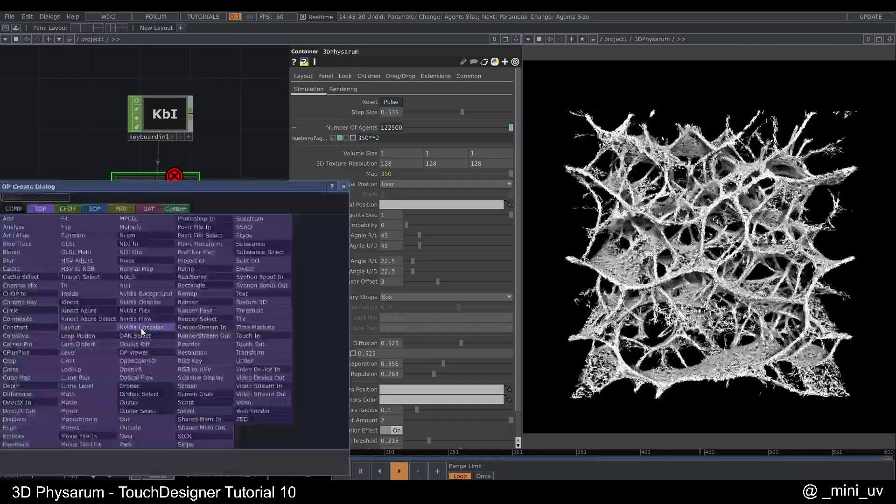
{"action": "type", "text": "noi"}
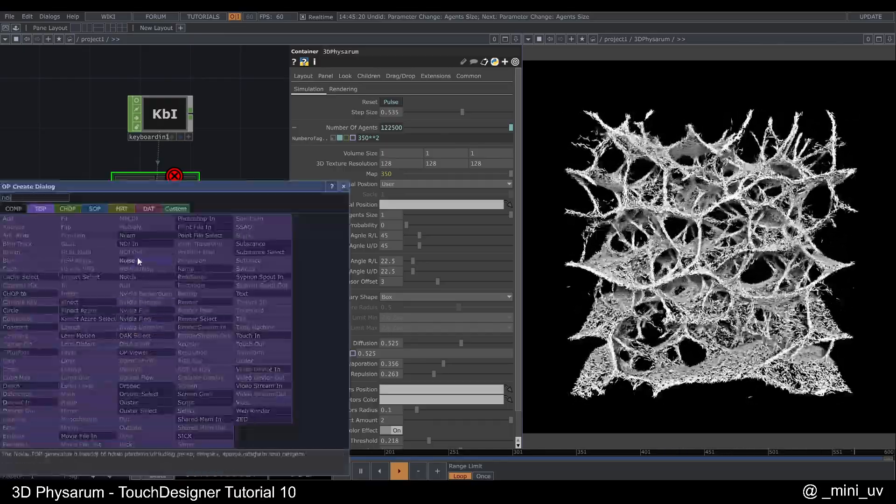
{"action": "left_click", "coordinate": [137, 259]}
{"action": "left_click", "coordinate": [172, 310]}
{"action": "left_click", "coordinate": [409, 192]}
- Link the Resolution of noise1 to the 3DPhysarum container's Map parameter, giving 350 by 350
{"action": "left_click", "coordinate": [161, 213]}
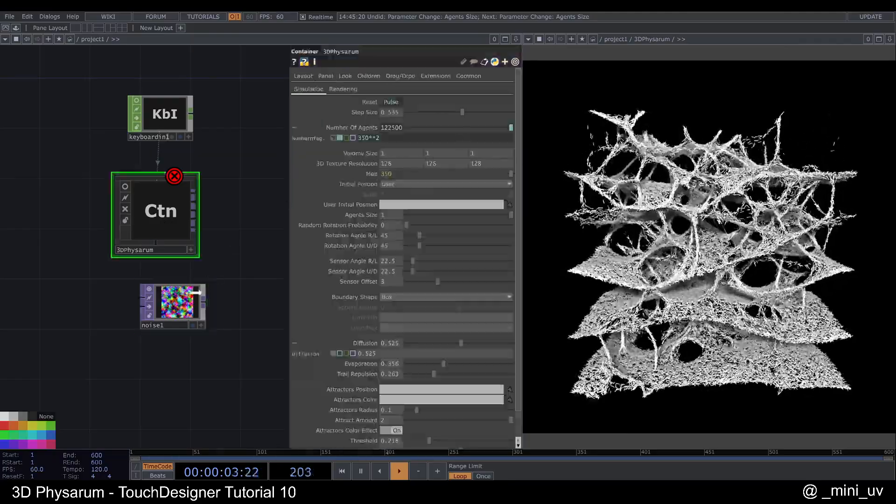
{"action": "left_click", "coordinate": [174, 306]}
{"action": "left_click", "coordinate": [419, 77]}
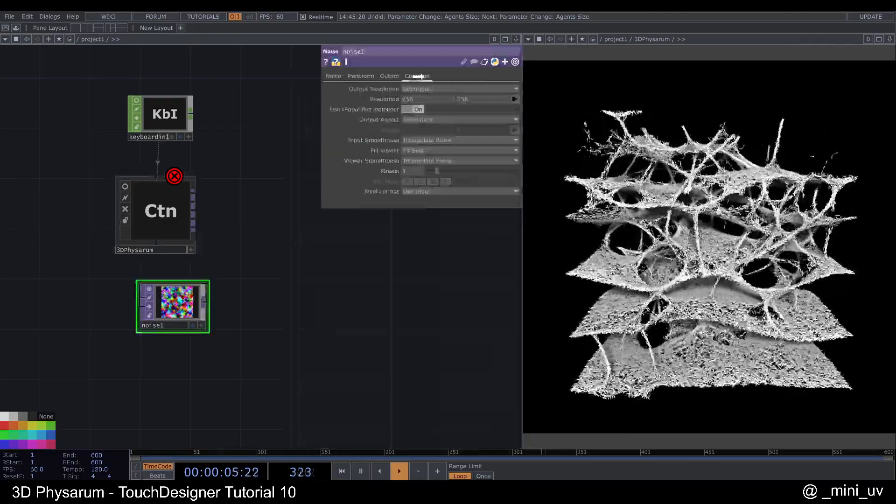
{"action": "right_click", "coordinate": [393, 96]}
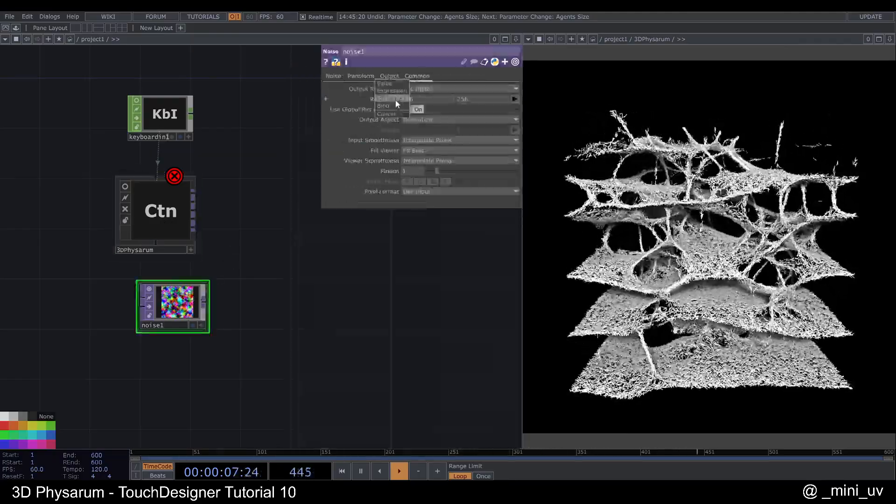
{"action": "left_click", "coordinate": [396, 100]}
- Place noise1 beneath the 3DPhysarum container and assign it as the container's User Initial Position
{"action": "left_click_drag", "start_coordinate": [187, 318], "coordinate": [175, 344]}
{"action": "left_click", "coordinate": [161, 213]}
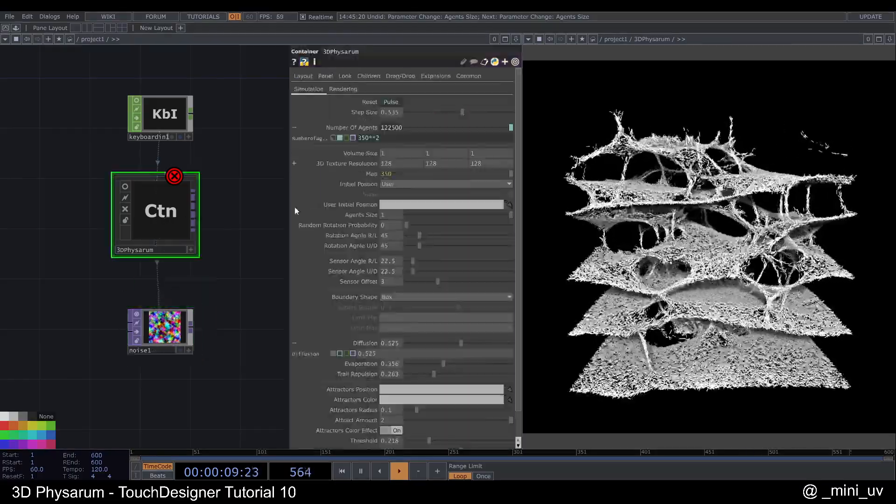
{"action": "left_click_drag", "start_coordinate": [166, 332], "coordinate": [399, 206]}
{"action": "right_click_drag", "start_coordinate": [763, 264], "coordinate": [741, 285]}
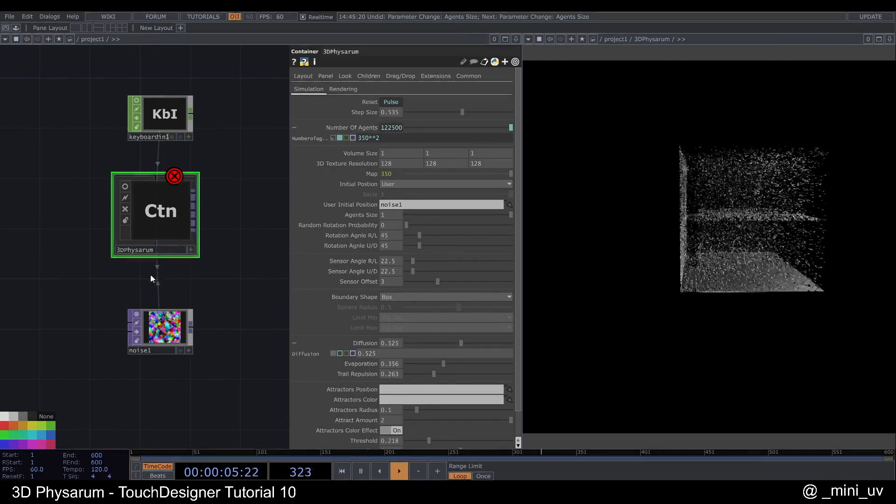
- Set the Pixel Format of noise1 to 32-bit float (RGBA) and restart the simulation
{"action": "left_click", "coordinate": [161, 326]}
{"action": "left_click", "coordinate": [423, 192]}
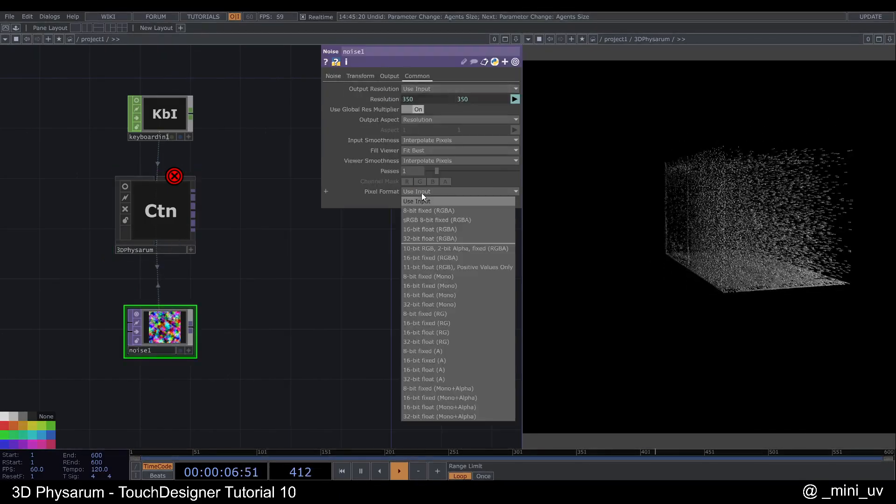
{"action": "left_click", "coordinate": [430, 238]}
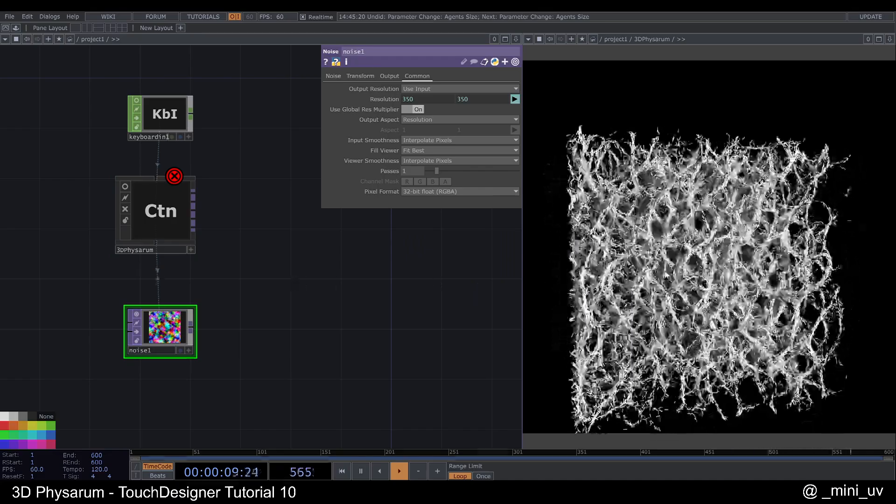
{"action": "left_click_drag", "start_coordinate": [369, 281], "coordinate": [364, 281]}
{"action": "key", "text": "1"}
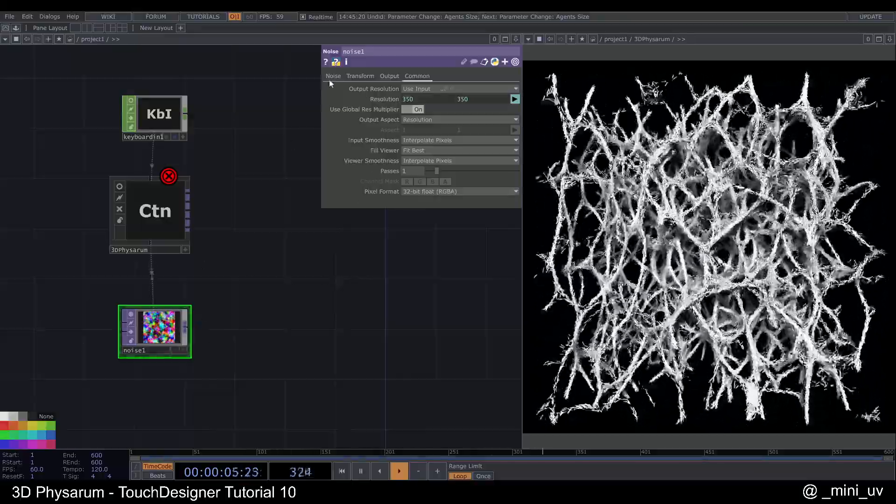
- Lower the Amplitude of noise1 to 0.07 and restart the simulation from the tighter starting positions
{"action": "left_click", "coordinate": [332, 77]}
{"action": "left_click_drag", "start_coordinate": [441, 170], "coordinate": [432, 170]}
{"action": "key", "text": "1"}
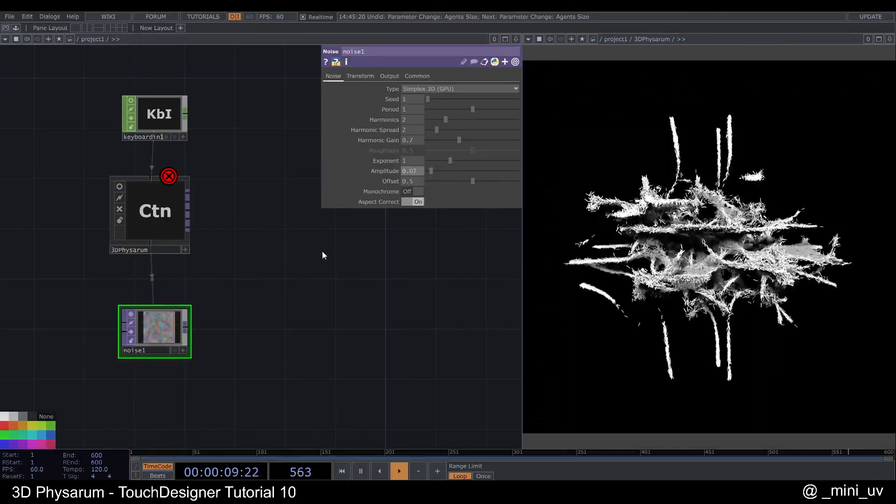
- Set the 3DPhysarum container's Initial Position to Box and restart the simulation
{"action": "left_click", "coordinate": [150, 214]}
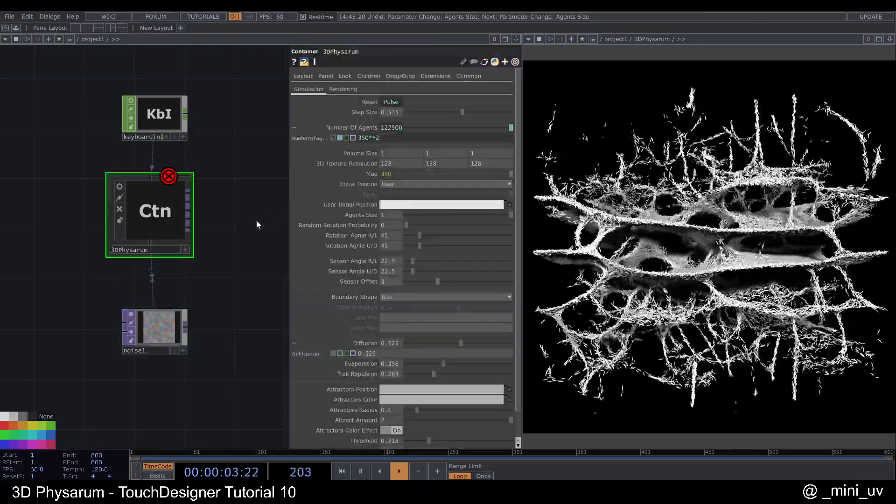
{"action": "left_click", "coordinate": [399, 184]}
{"action": "left_click", "coordinate": [394, 194]}
{"action": "key", "text": "1"}
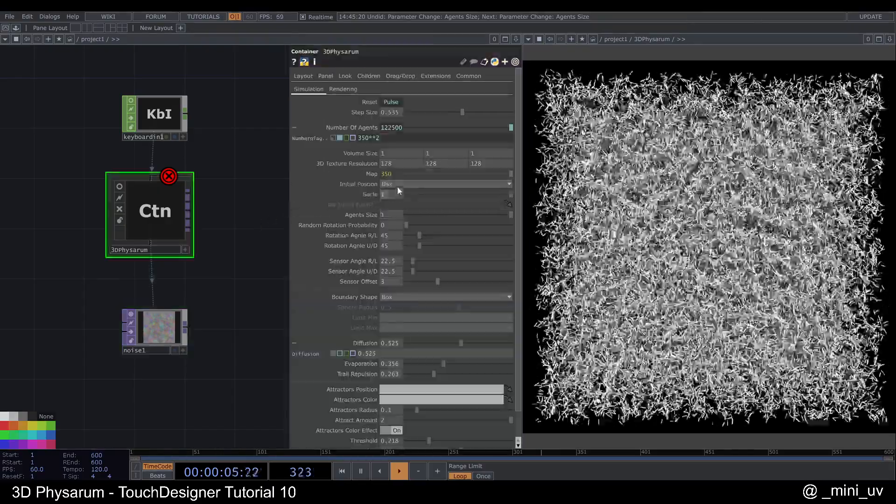
- Try the Sphere initial position with a reduced Scale
{"action": "left_click", "coordinate": [400, 184]}
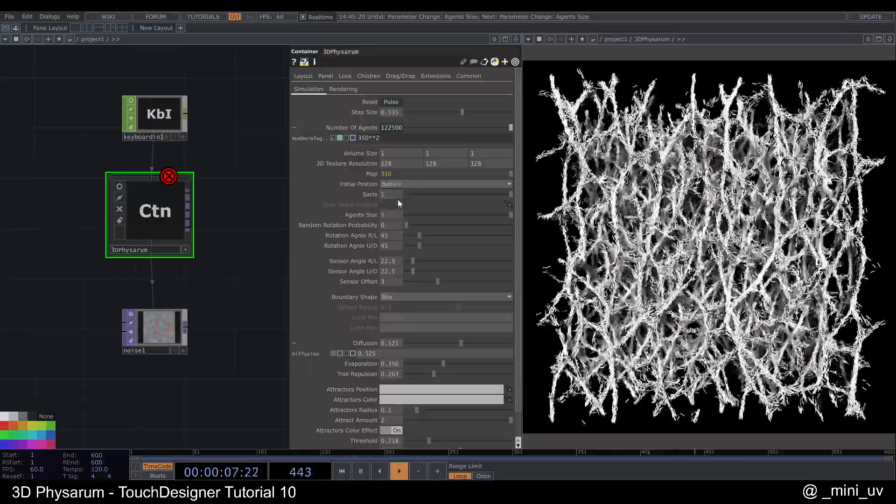
{"action": "left_click_drag", "start_coordinate": [452, 196], "coordinate": [434, 195]}
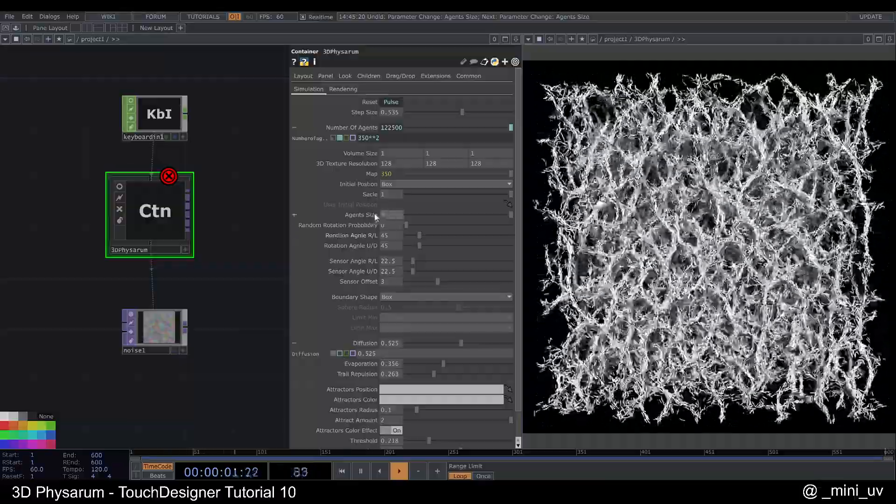
- Enter position_to_3d_texture1 inside the 3DPhysarum container and show the parameters of its box and transform operators
{"action": "key", "text": "i"}
{"action": "scroll", "coordinate": [209, 214], "scroll_direction": "up", "scroll_amount": 7}
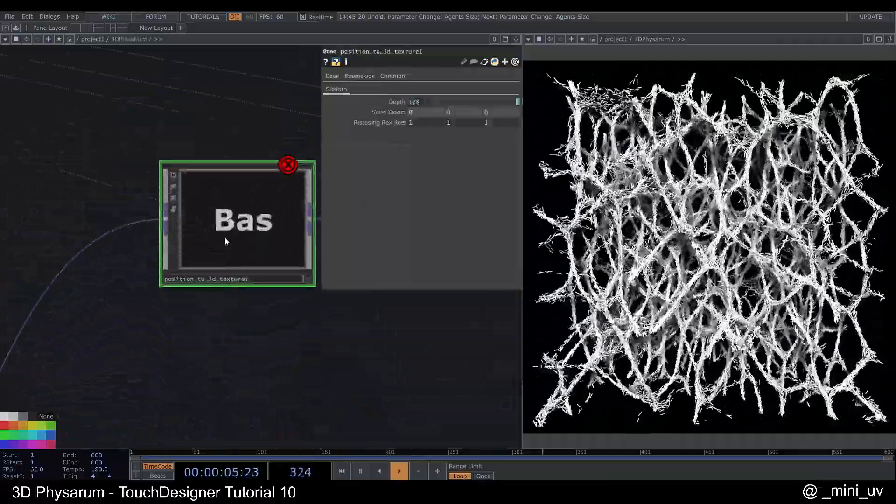
{"action": "key", "text": "i"}
{"action": "scroll", "coordinate": [226, 270], "scroll_direction": "up", "scroll_amount": 10}
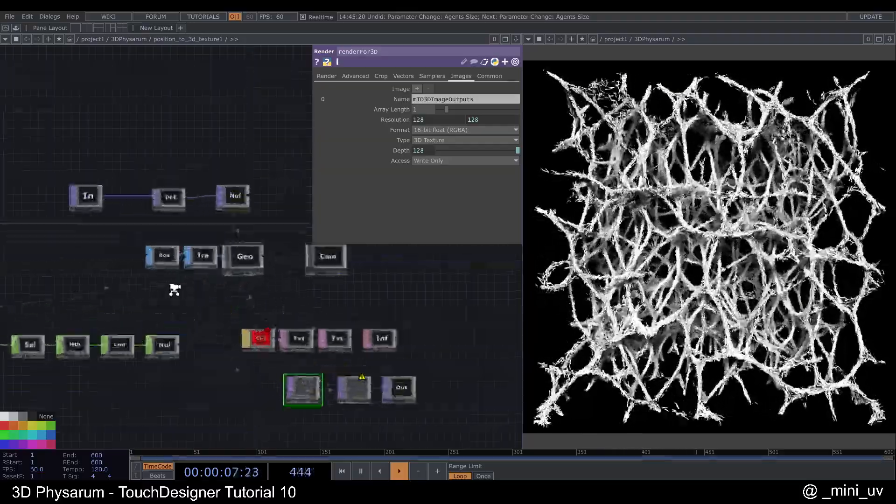
{"action": "left_click", "coordinate": [187, 248]}
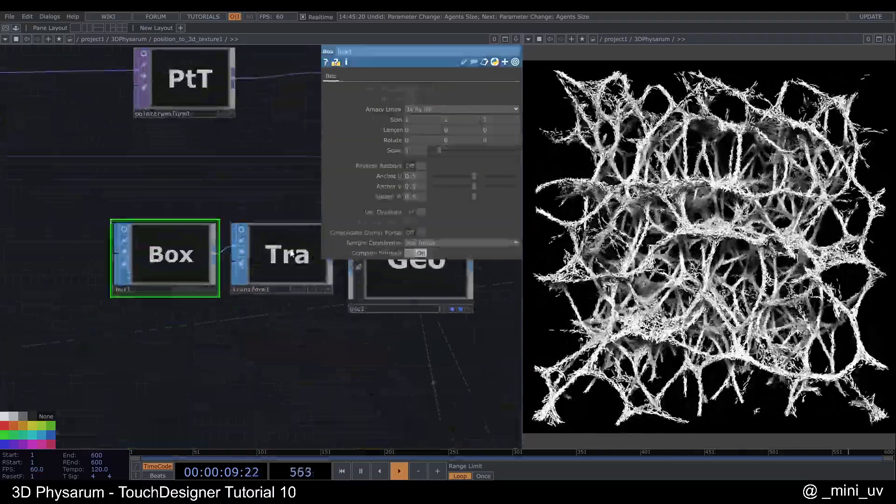
{"action": "left_click", "coordinate": [290, 254]}
- Examine the rs_3DTex output in position_to_3d_texture1 and return to the 3DPhysarum container at the project1 level
{"action": "scroll", "coordinate": [290, 254], "scroll_direction": "down", "scroll_amount": 10}
{"action": "scroll", "coordinate": [194, 276], "scroll_direction": "up", "scroll_amount": 8}
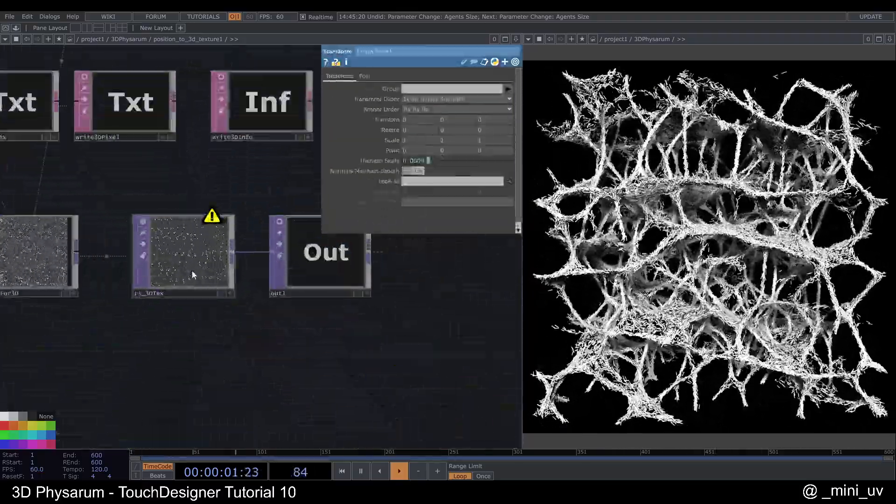
{"action": "scroll", "coordinate": [193, 276], "scroll_direction": "up", "scroll_amount": 6}
{"action": "scroll", "coordinate": [202, 253], "scroll_direction": "down", "scroll_amount": 10}
{"action": "scroll", "coordinate": [196, 249], "scroll_direction": "down", "scroll_amount": 10}
{"action": "scroll", "coordinate": [193, 257], "scroll_direction": "down", "scroll_amount": 6}
{"action": "scroll", "coordinate": [392, 199], "scroll_direction": "down", "scroll_amount": 1}
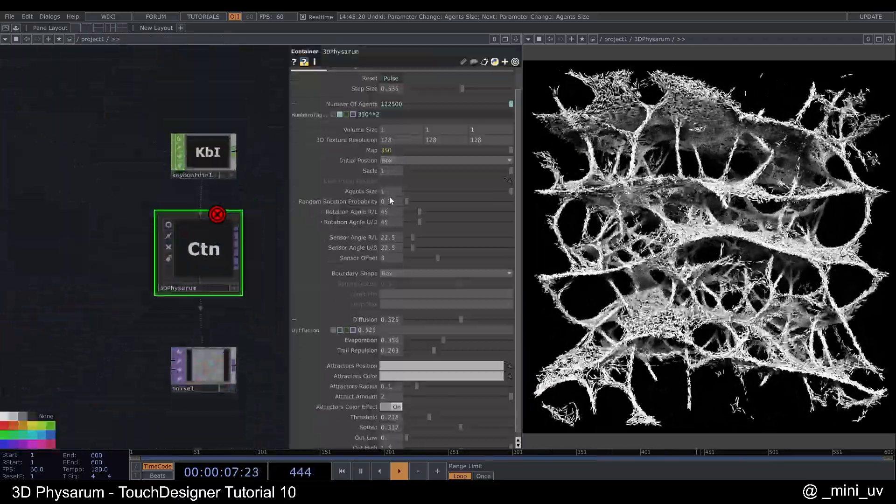
- Try Agents Size values of 10 and 0.1 on the 3DPhysarum container
{"action": "key", "text": "r"}
{"action": "scroll", "coordinate": [250, 191], "scroll_direction": "down", "scroll_amount": 3}
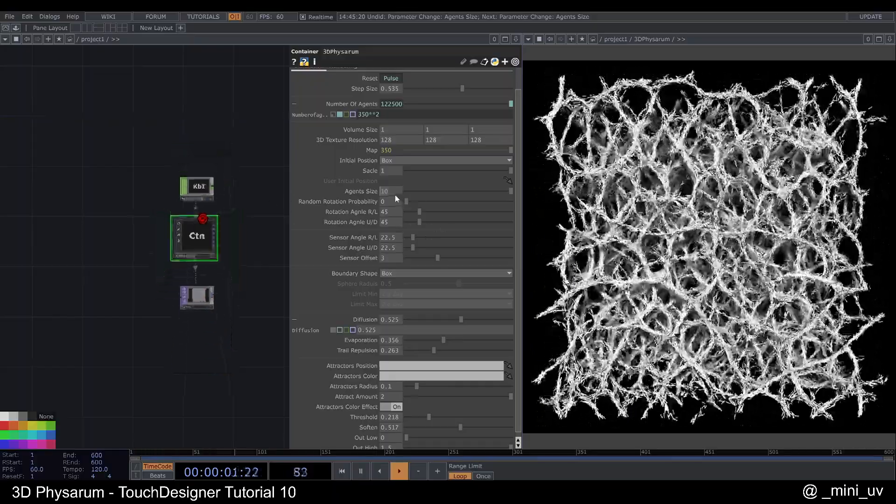
{"action": "type", "text": "1"}
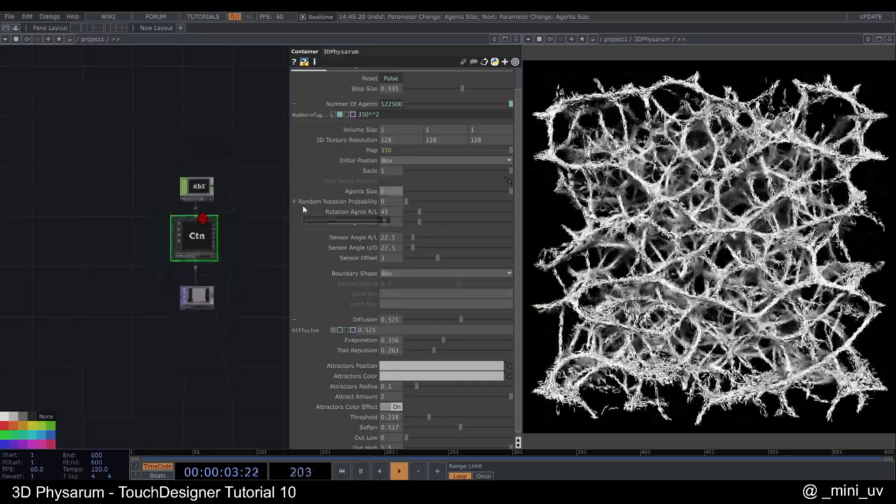
{"action": "key", "text": "Return"}
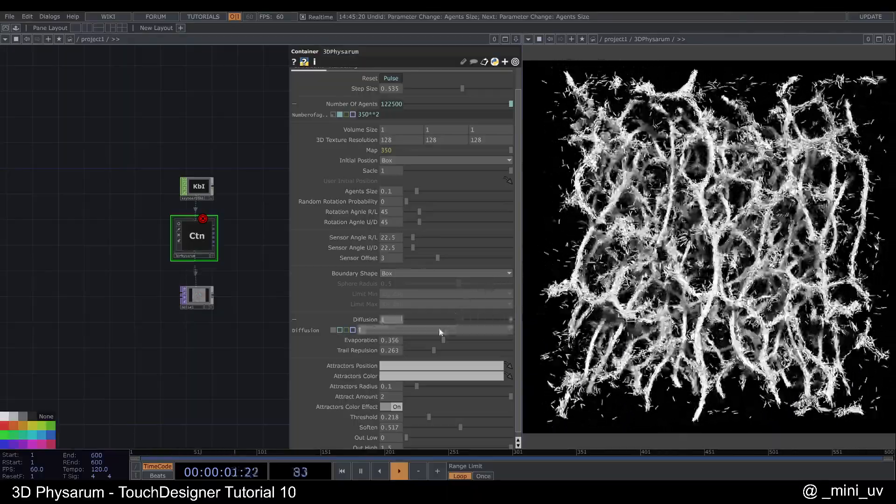
- Set Evaporation to 0.552 and Diffusion to 0.454, restarting the simulation after each change
{"action": "left_click_drag", "start_coordinate": [499, 338], "coordinate": [466, 338]}
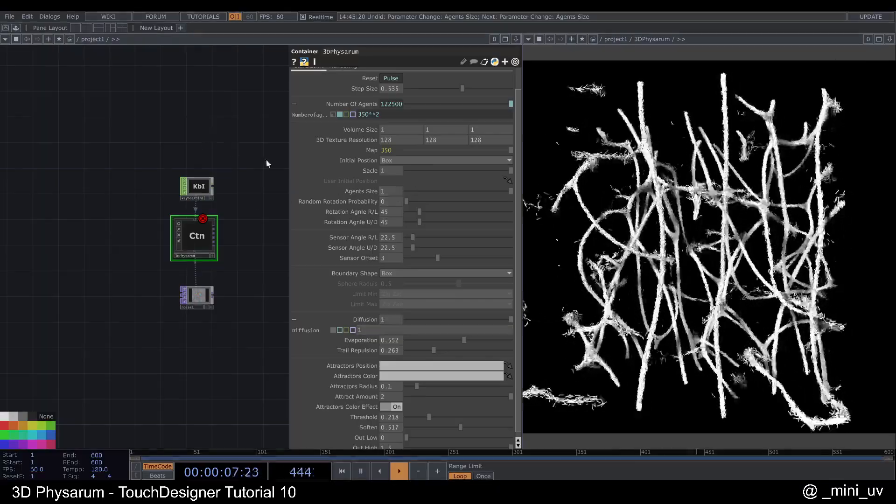
{"action": "key", "text": "1"}
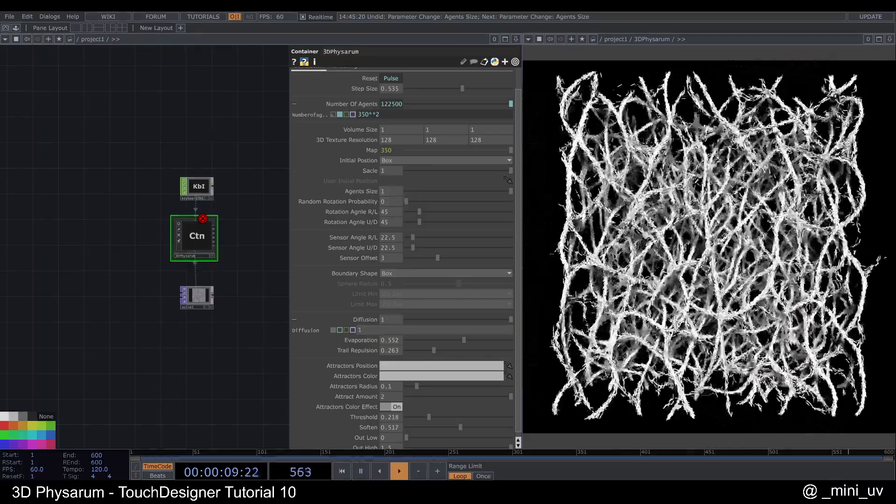
{"action": "mouse_move", "coordinate": [453, 323]}
{"action": "left_mouse_down"}
{"action": "mouse_move", "coordinate": [444, 324]}
{"action": "mouse_move", "coordinate": [456, 324]}
{"action": "left_mouse_up"}
{"action": "key", "text": "1"}
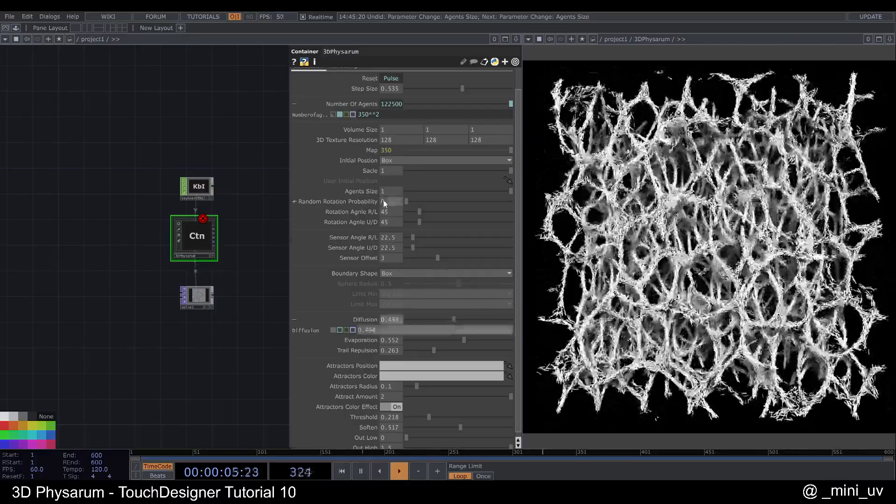
- Try Random Rotation Probability values such as 0.01 and 0.04, restarting the simulation to compare them
{"action": "left_click", "coordinate": [385, 201]}
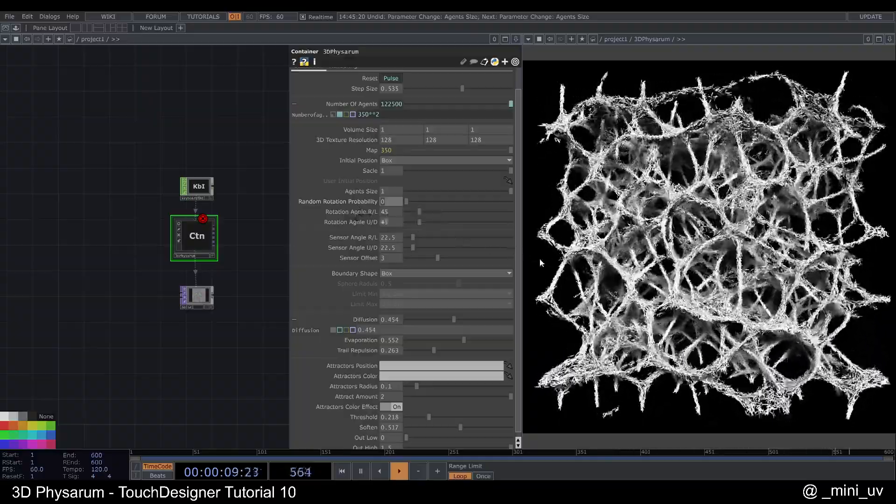
{"action": "type", "text": ".01"}
{"action": "key", "text": "Return"}
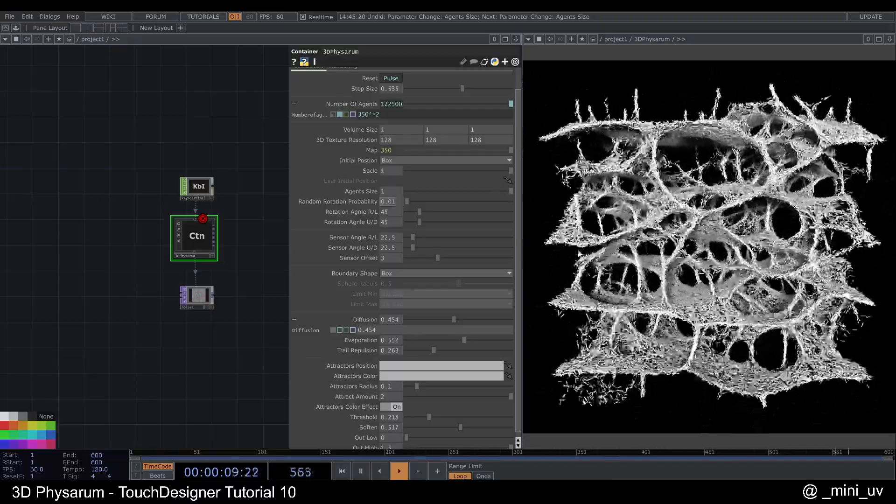
{"action": "left_click_drag", "start_coordinate": [410, 200], "coordinate": [428, 198]}
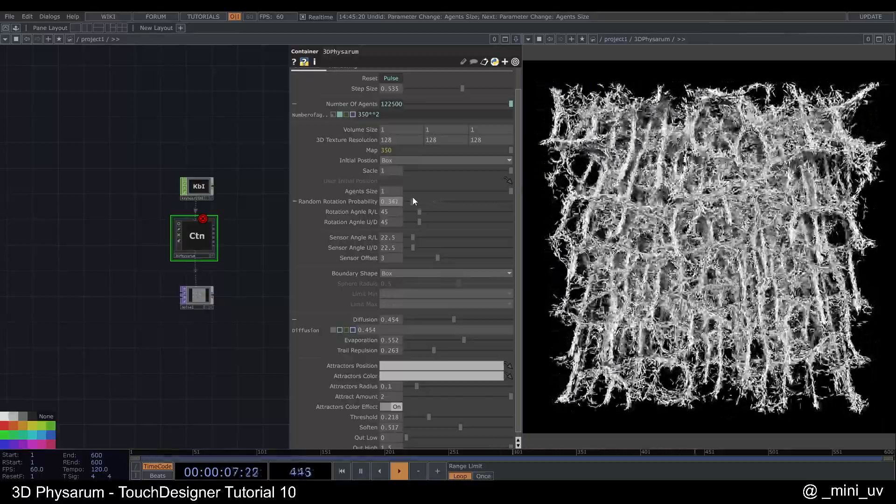
{"action": "key", "text": "1"}
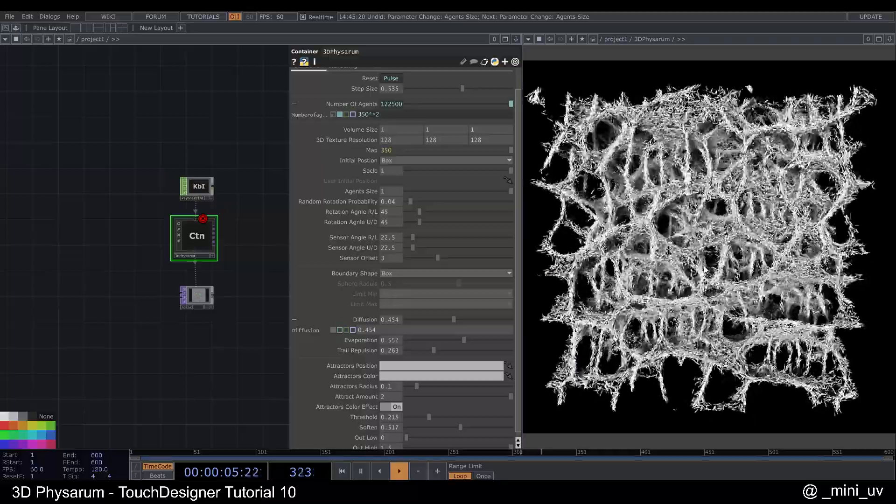
- Set Random Rotation Probability to 0 and Diffusion to 0.619, restarting the simulation
{"action": "left_click_drag", "start_coordinate": [457, 319], "coordinate": [511, 319]}
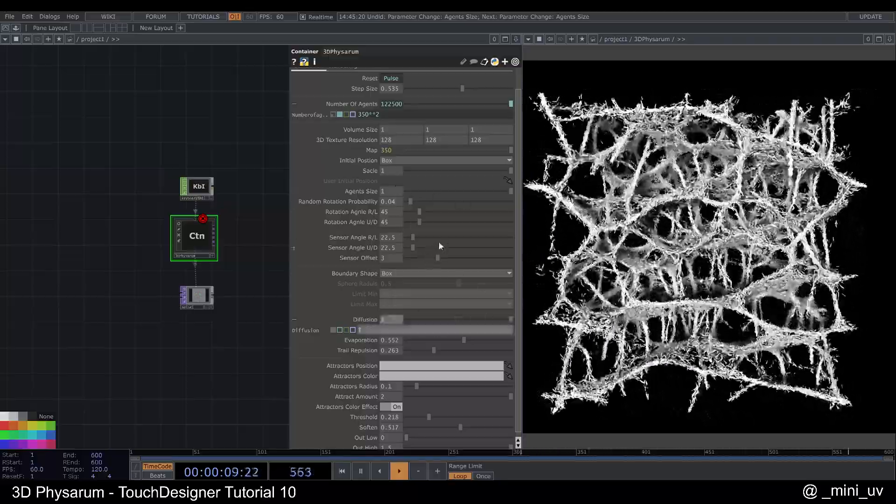
{"action": "left_click_drag", "start_coordinate": [411, 202], "coordinate": [323, 206]}
{"action": "key", "text": "1"}
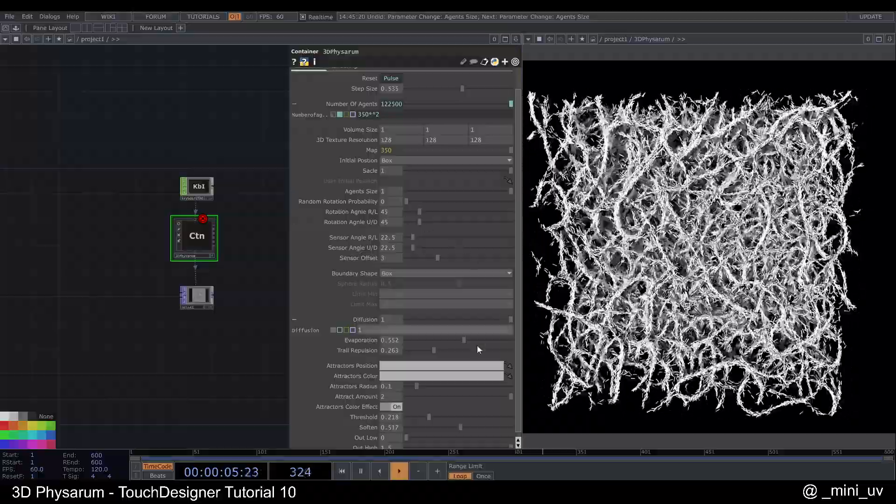
{"action": "left_click_drag", "start_coordinate": [481, 320], "coordinate": [472, 320]}
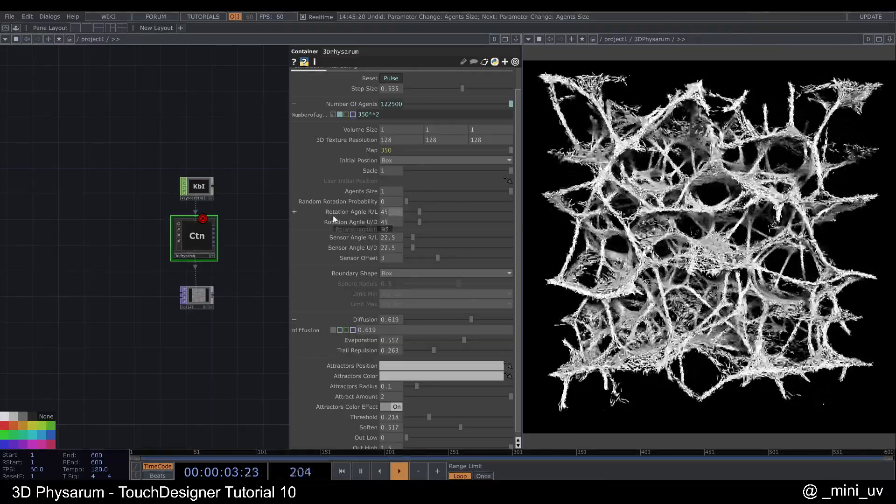
- Set the R/L and U/D rotation angles to 90 and restart the simulation
{"action": "type", "text": "90"}
{"action": "key", "text": "Return"}
{"action": "key", "text": "1"}
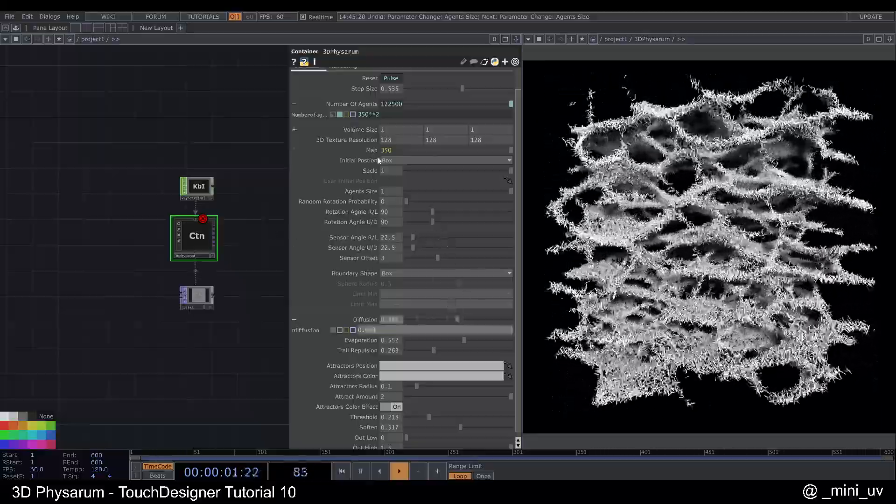
- Try unequal rotation angles of 188 for R/L and 56 for U/D, restarting the simulation
{"action": "scroll", "coordinate": [368, 145], "scroll_direction": "up", "scroll_amount": 2}
{"action": "left_click", "coordinate": [342, 89]}
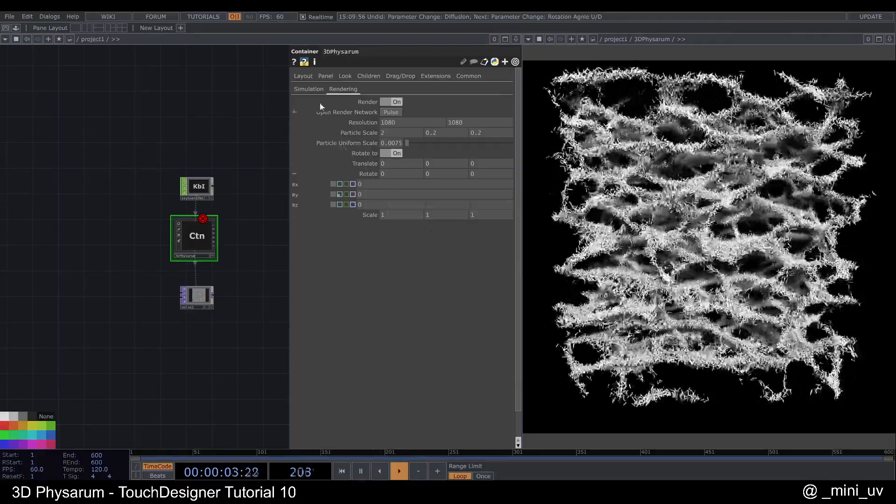
{"action": "left_click", "coordinate": [308, 89]}
{"action": "left_click_drag", "start_coordinate": [460, 238], "coordinate": [430, 246]}
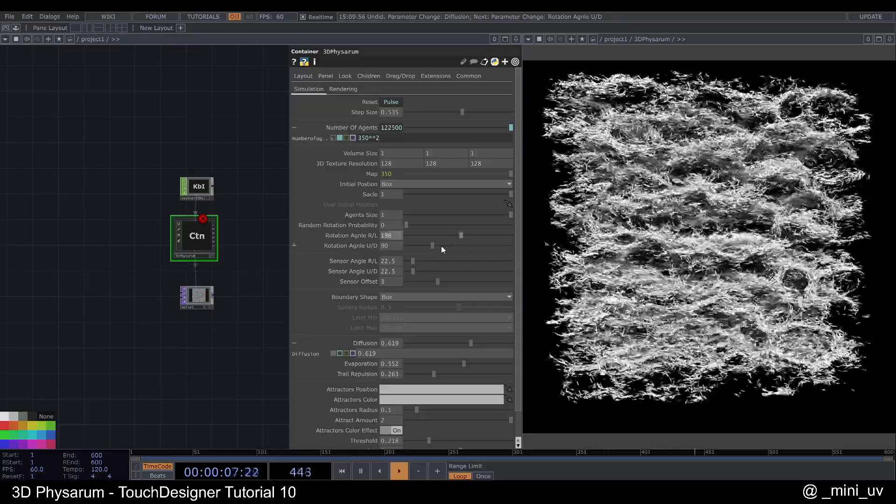
{"action": "key", "text": "1"}
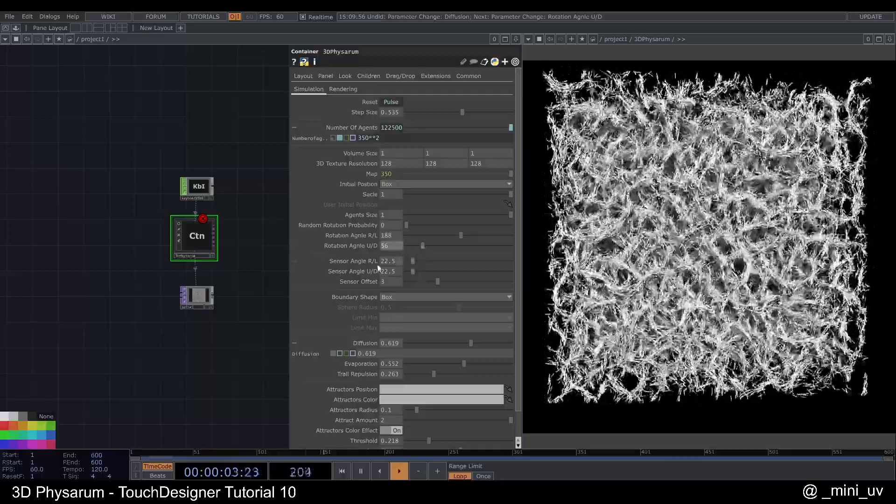
- Set Diffusion to 1, Evaporation to 0.223 and Trail Repulsion to 0.178
{"action": "left_click_drag", "start_coordinate": [471, 343], "coordinate": [512, 345]}
{"action": "left_click_drag", "start_coordinate": [464, 364], "coordinate": [431, 363]}
{"action": "left_click", "coordinate": [425, 374]}
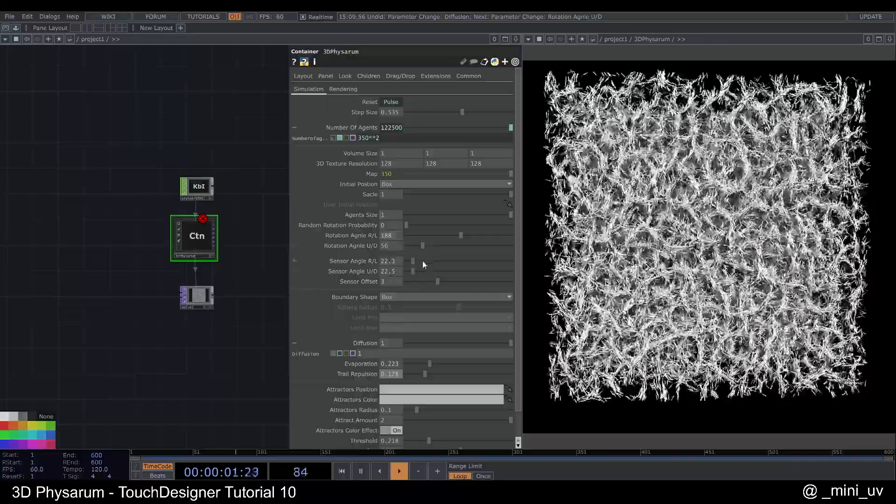
- Try wider sensor angles such as 66 for R/L and 71 for U/D, with a Sensor Offset of 2.23
{"action": "left_click", "coordinate": [423, 261]}
{"action": "left_click_drag", "start_coordinate": [422, 271], "coordinate": [427, 271]}
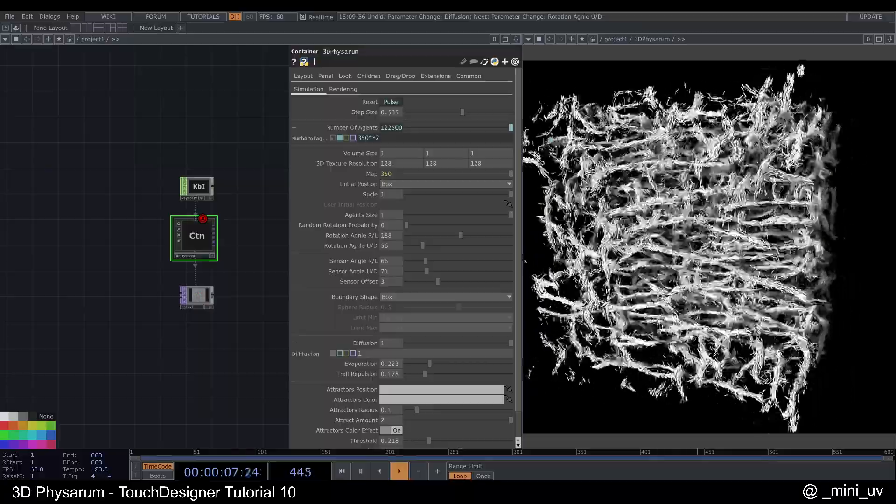
{"action": "mouse_move", "coordinate": [427, 272]}
{"action": "left_mouse_down"}
{"action": "mouse_move", "coordinate": [419, 271]}
{"action": "mouse_move", "coordinate": [441, 262]}
{"action": "mouse_move", "coordinate": [427, 281]}
{"action": "left_mouse_up"}
{"action": "left_click", "coordinate": [430, 282]}
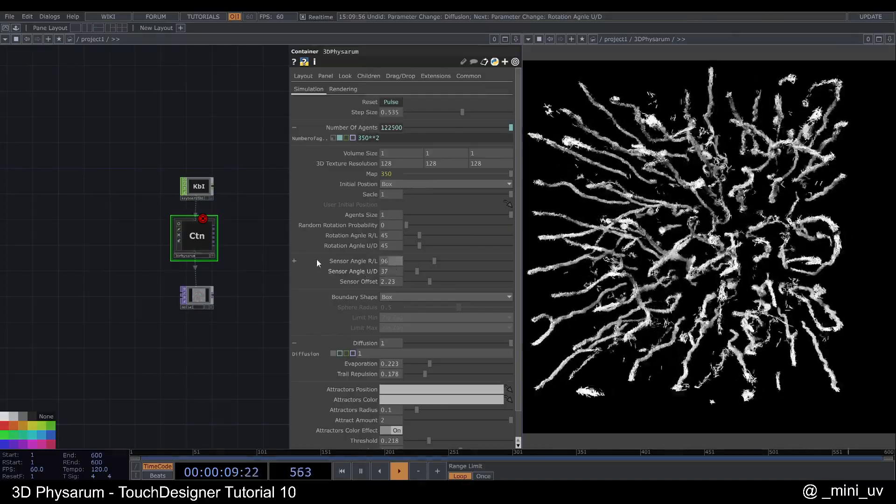
- Set the R/L and U/D sensor angles back to 22.5
{"action": "type", "text": "22.5"}
{"action": "key", "text": "Tab"}
{"action": "type", "text": "22.5"}
{"action": "key", "text": "Return"}
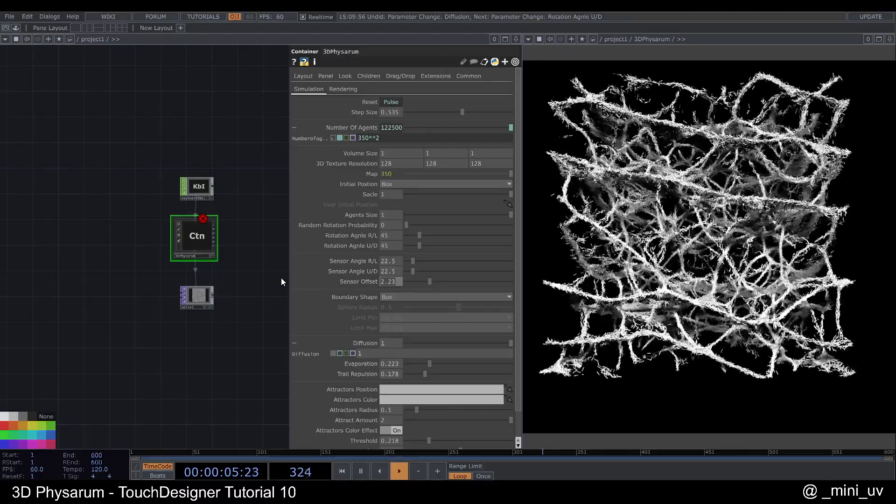
- Try a Sensor Offset of 5, settle on 2.77 and restart the simulation
{"action": "key", "text": "BackSpace"}
{"action": "type", "text": "5"}
{"action": "key", "text": "Return"}
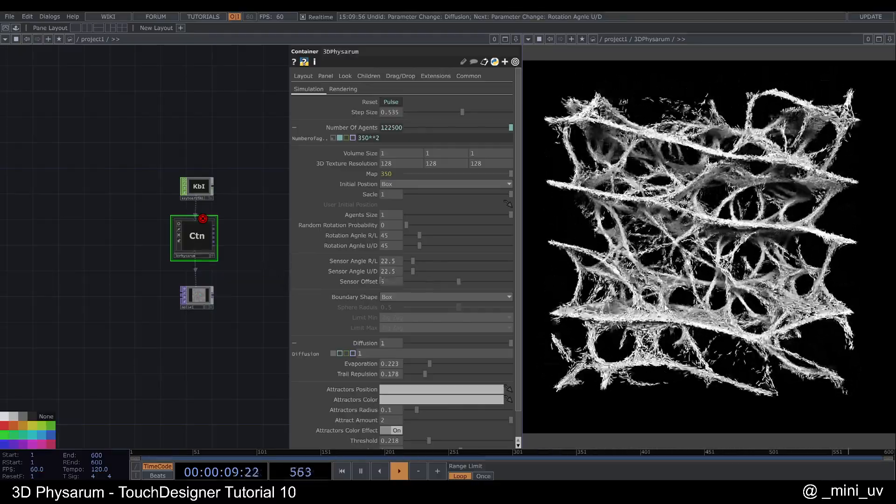
{"action": "left_click_drag", "start_coordinate": [459, 282], "coordinate": [437, 282]}
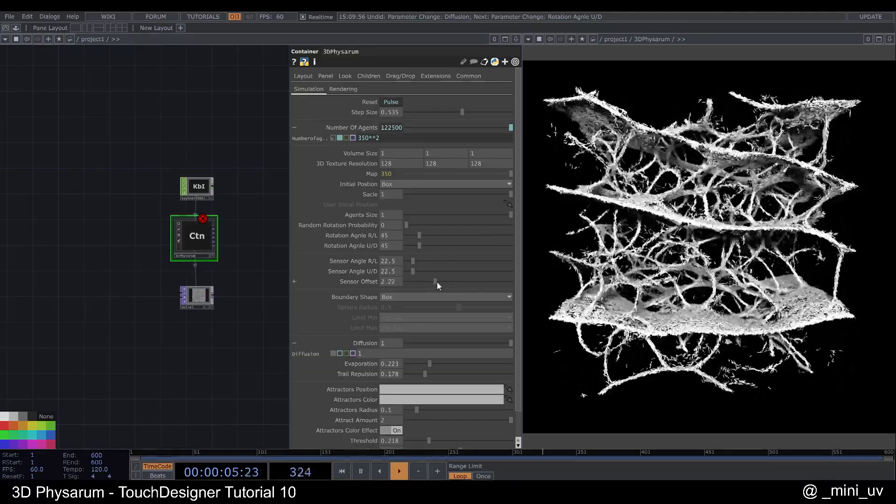
{"action": "key", "text": "1"}
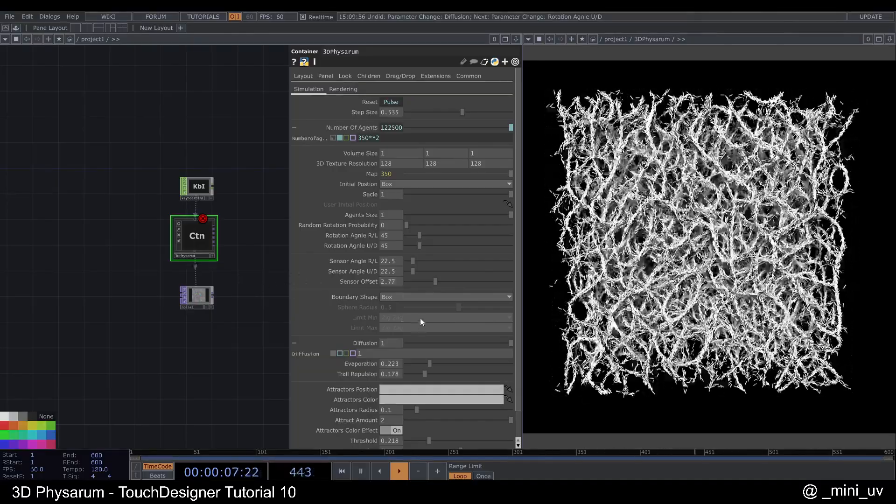
- Set both the Boundary Shape and the agents' initial position to Sphere
{"action": "left_click", "coordinate": [408, 297]}
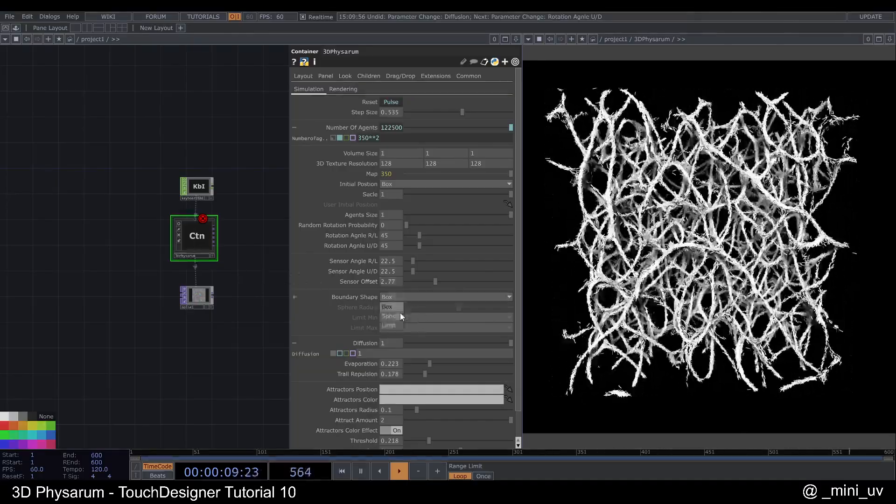
{"action": "left_click", "coordinate": [395, 317]}
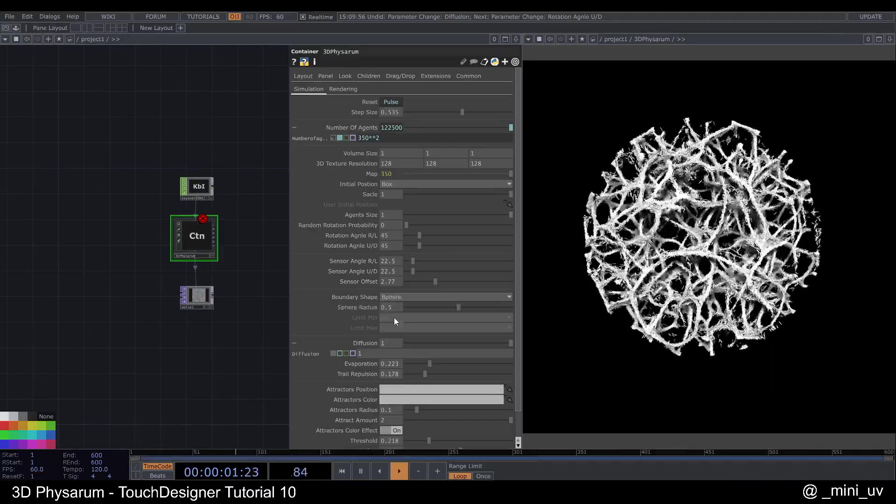
{"action": "left_click", "coordinate": [483, 185]}
{"action": "left_click", "coordinate": [395, 203]}
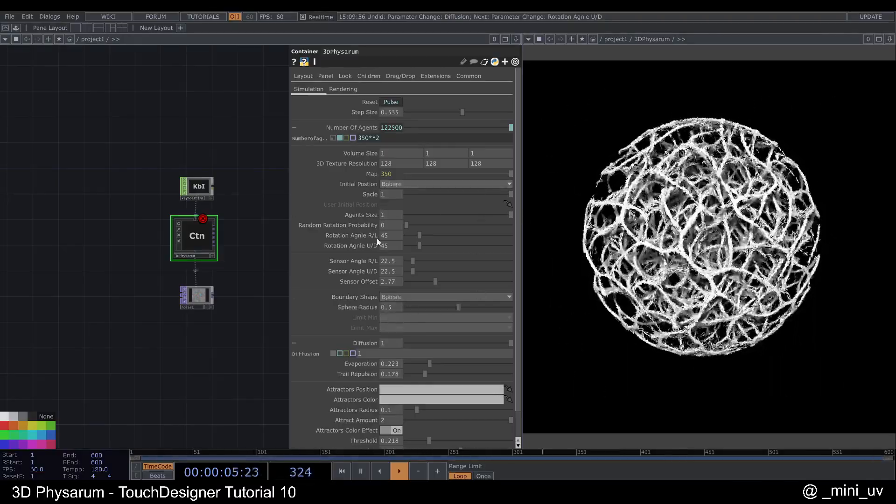
- Try initial position Scale values of 0.107 and 0, restarting the simulation
{"action": "left_click", "coordinate": [419, 194]}
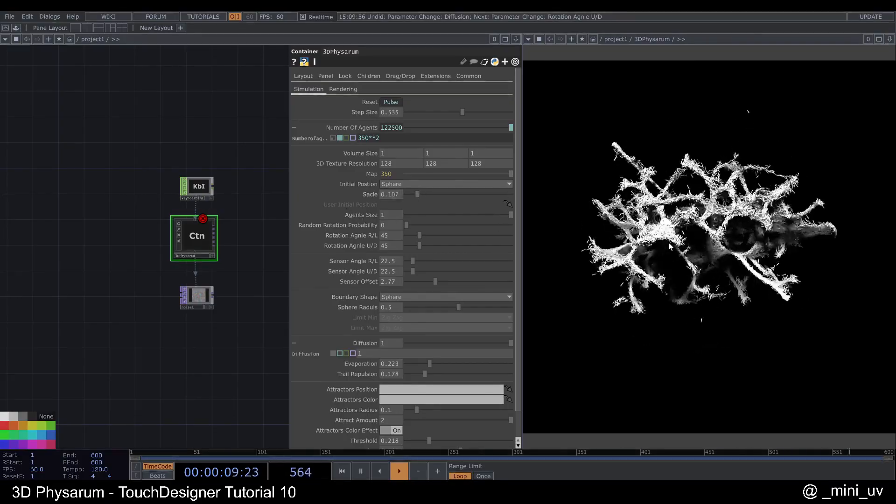
{"action": "left_click_drag", "start_coordinate": [417, 194], "coordinate": [382, 197]}
{"action": "key", "text": "1"}
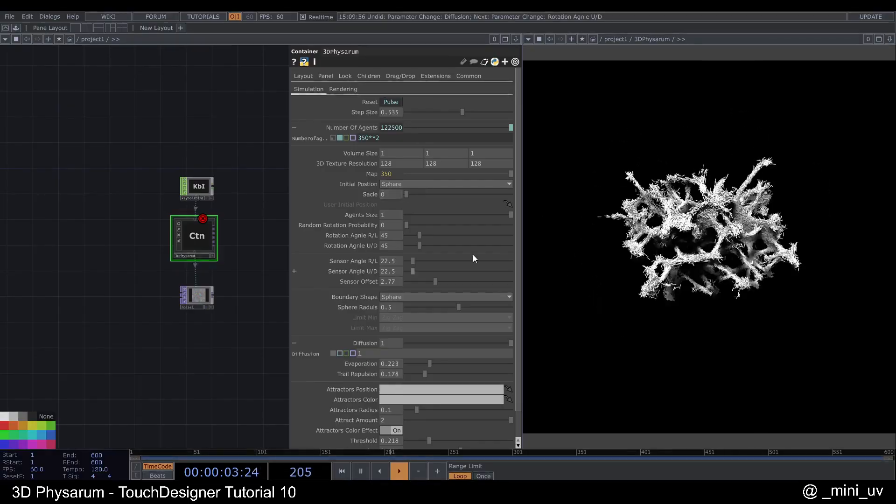
- Set the R/L and U/D sensor angles to 45
{"action": "left_click", "coordinate": [392, 261]}
{"action": "type", "text": "45"}
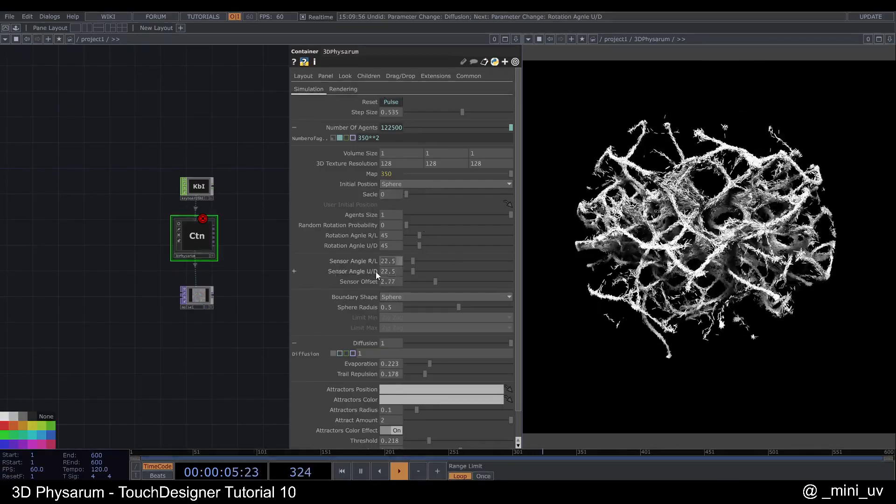
{"action": "left_click", "coordinate": [399, 273]}
{"action": "type", "text": "45"}
{"action": "left_click", "coordinate": [248, 261]}
- Try a Step Size of 0.276, raise it to 0.352 and restart the simulation
{"action": "left_click_drag", "start_coordinate": [447, 112], "coordinate": [435, 112]}
{"action": "key", "text": "1"}
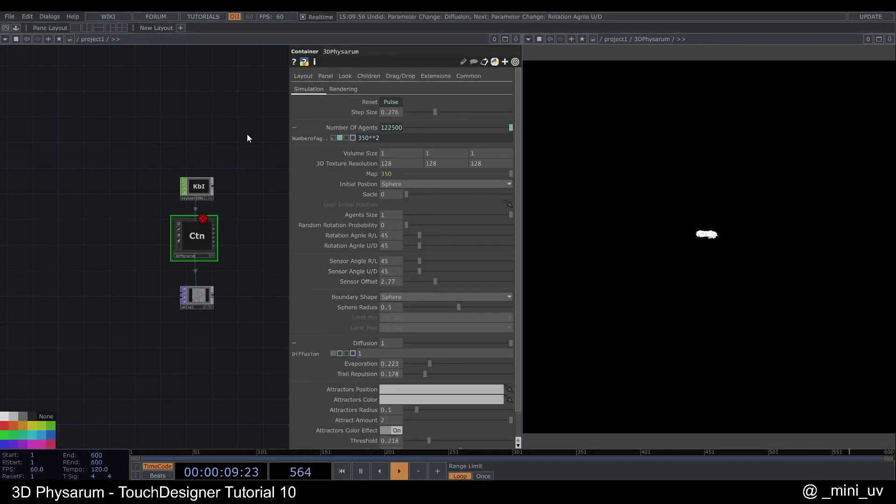
{"action": "left_click_drag", "start_coordinate": [440, 112], "coordinate": [444, 112]}
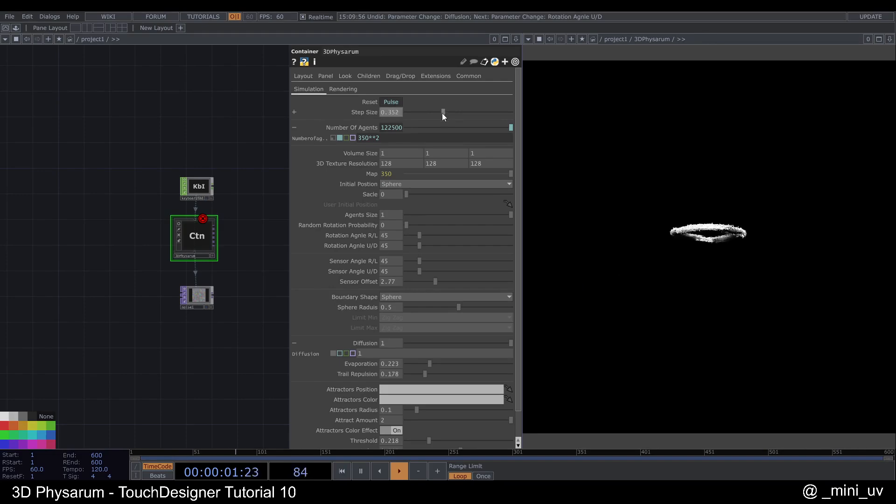
{"action": "left_click_drag", "start_coordinate": [699, 349], "coordinate": [691, 273]}
{"action": "key", "text": "1"}
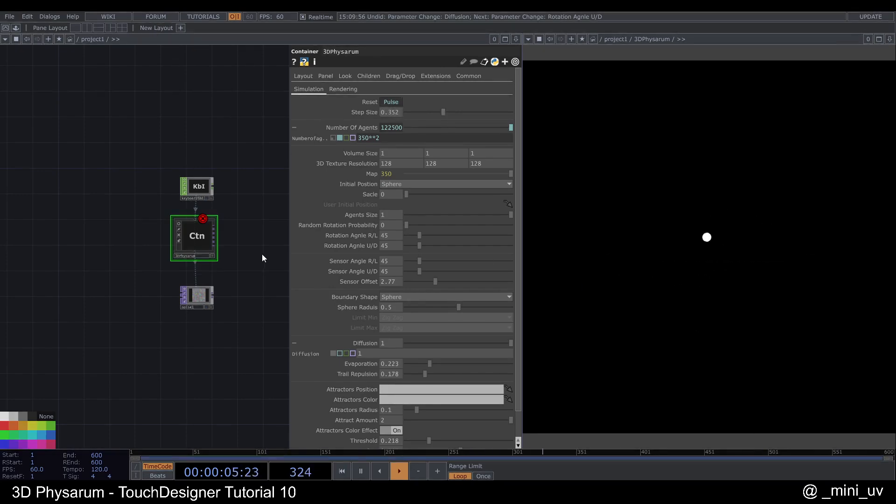
- Restore both sensor angles to 22.5, restart the simulation and set the initial position Scale to 0.009
{"action": "type", "text": "22.5"}
{"action": "key", "text": "Tab"}
{"action": "type", "text": "22.5"}
{"action": "key", "text": "Return"}
{"action": "key", "text": "1"}
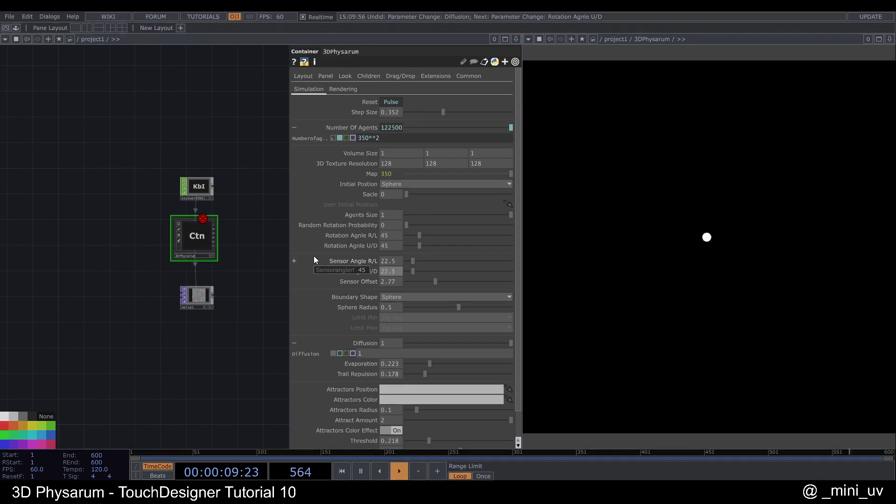
{"action": "left_click_drag", "start_coordinate": [409, 194], "coordinate": [411, 194]}
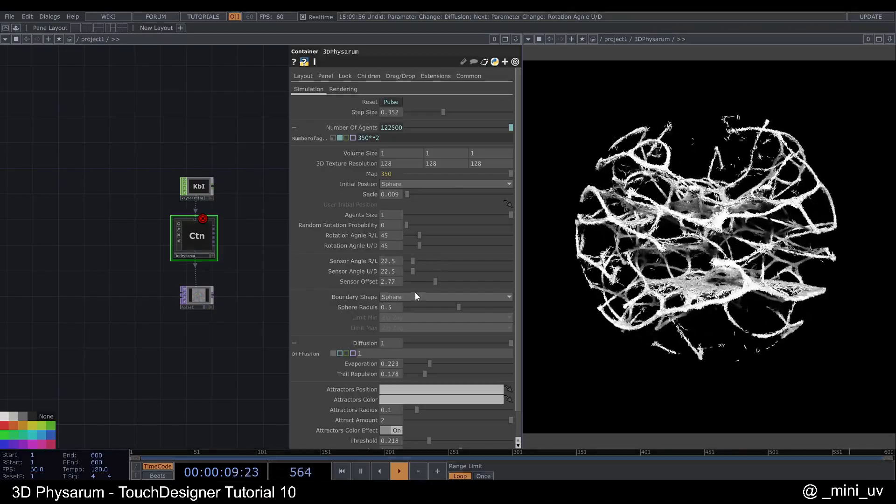
- Set the initial position to Box with a Scale of 1 and try a smaller Sphere Radius such as 0.258
{"action": "left_click", "coordinate": [401, 184]}
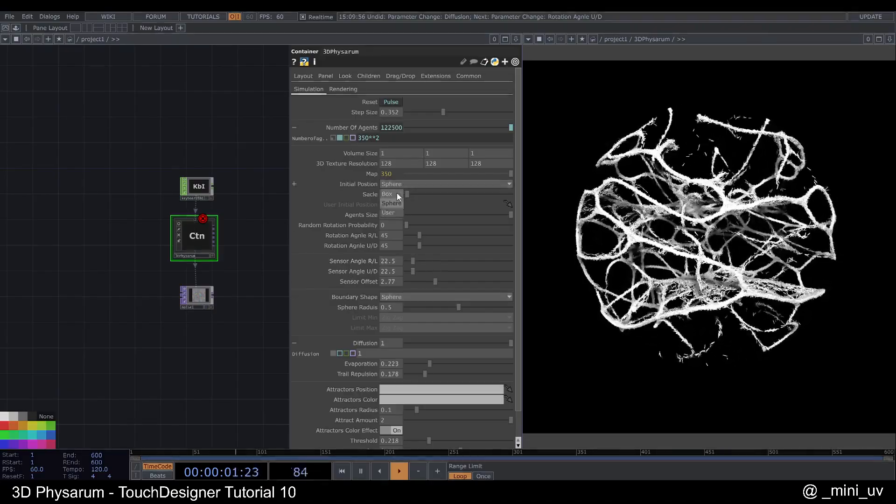
{"action": "left_click", "coordinate": [408, 297]}
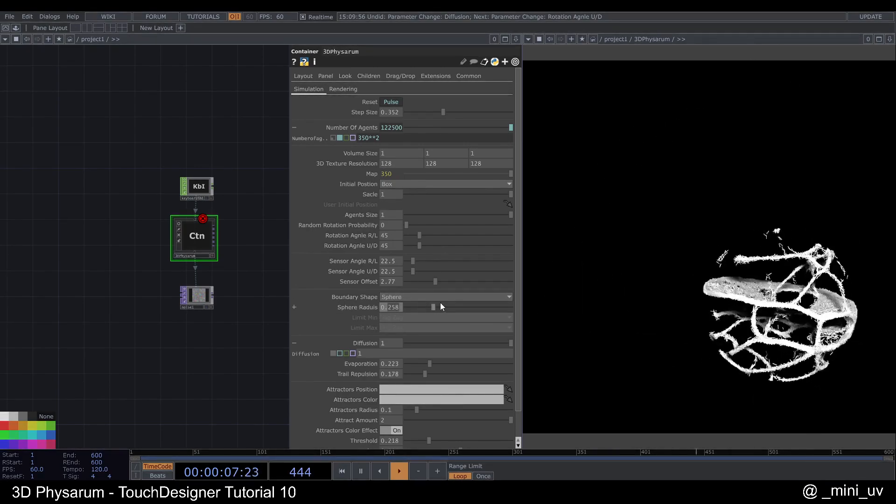
{"action": "left_click", "coordinate": [443, 304]}
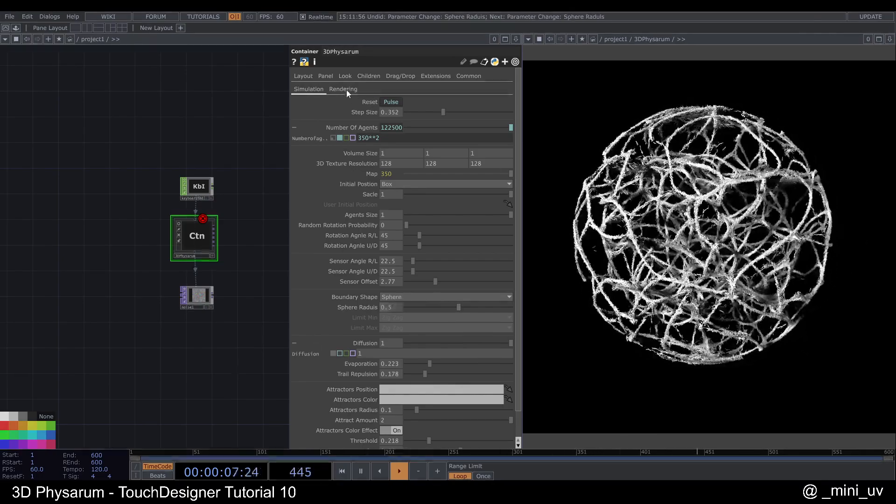
- Set the simulation's Volume Size to 2 on all three axes
{"action": "left_click", "coordinate": [345, 89]}
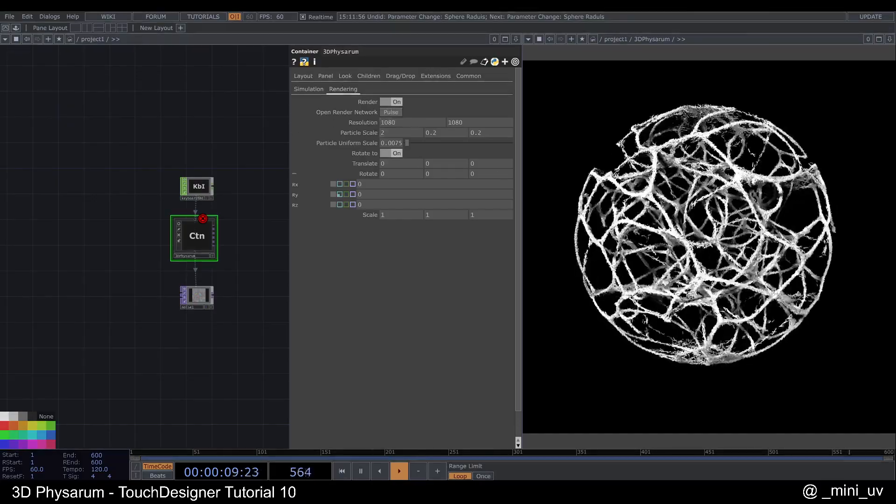
{"action": "left_click", "coordinate": [309, 89]}
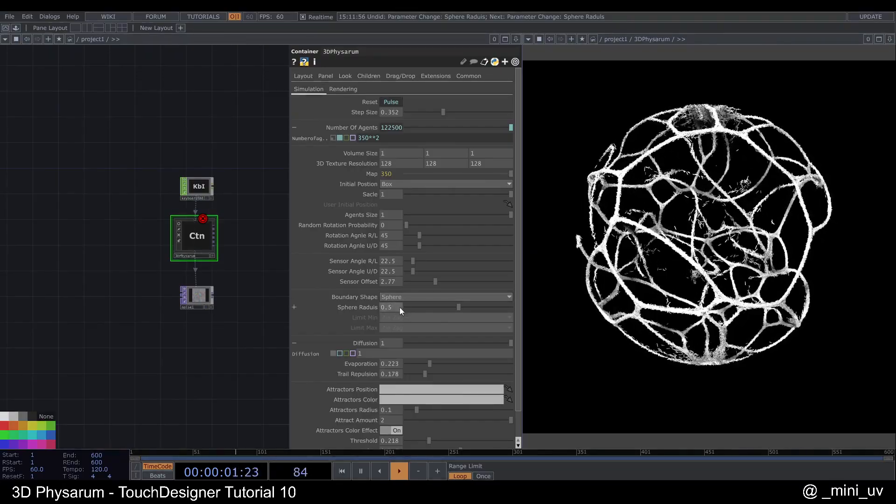
{"action": "left_click", "coordinate": [393, 153]}
{"action": "type", "text": "2"}
{"action": "left_click", "coordinate": [443, 153]}
{"action": "type", "text": "2"}
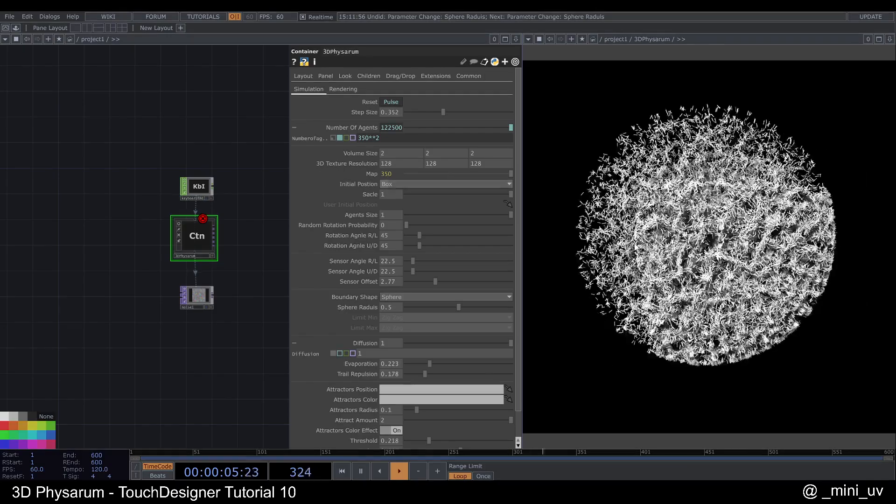
- Set the Sphere Radius to 1 and restart the simulation
{"action": "left_click_drag", "start_coordinate": [400, 307], "coordinate": [298, 304]}
{"action": "type", "text": "1"}
{"action": "key", "text": "Return"}
{"action": "key", "text": "1"}
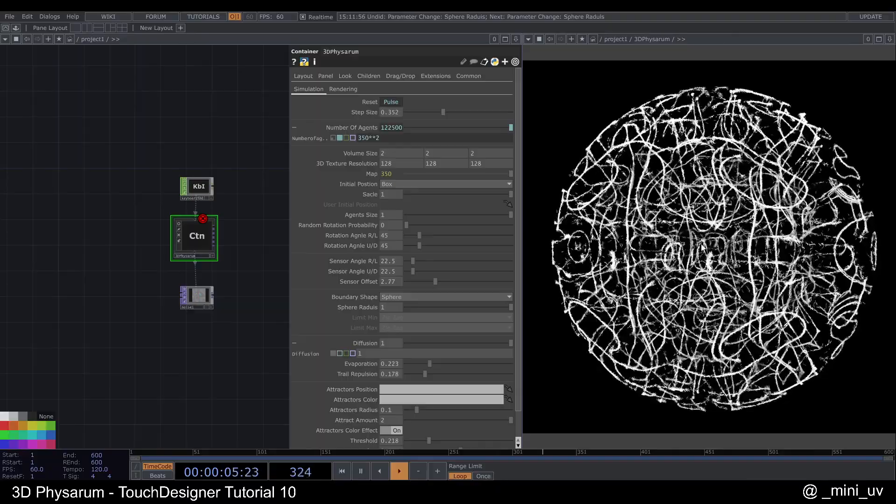
- Undo the Sphere Radius and Volume Size changes and restart the simulation
{"action": "key", "text": "ctrl+z"}
{"action": "key", "text": "ctrl+z"}
{"action": "left_click", "coordinate": [810, 364]}
{"action": "key", "text": "1"}
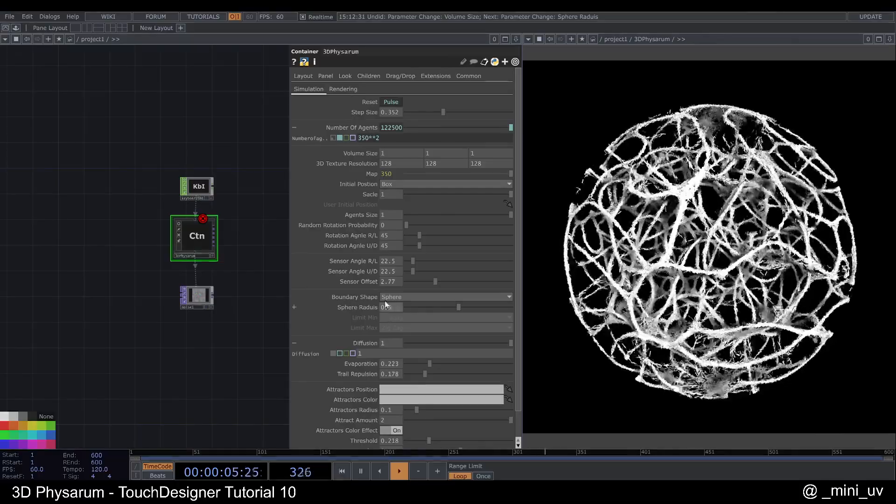
- Set the Boundary Shape to Limit with Limit Min and Limit Max on Zig Zag, restart the simulation and inspect it from several angles
{"action": "left_click", "coordinate": [401, 297]}
{"action": "left_click", "coordinate": [388, 326]}
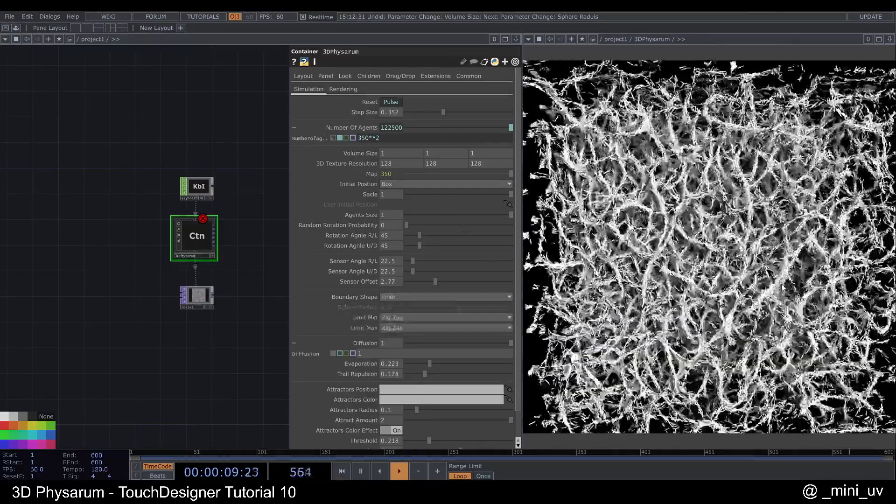
{"action": "left_click", "coordinate": [414, 318]}
{"action": "left_click", "coordinate": [395, 336]}
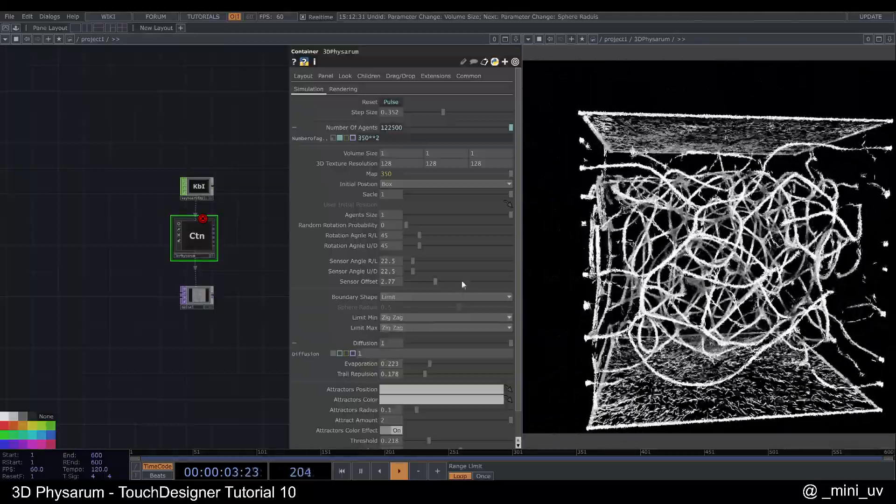
{"action": "key", "text": "1"}
{"action": "left_click_drag", "start_coordinate": [735, 316], "coordinate": [841, 308]}
{"action": "left_click_drag", "start_coordinate": [773, 369], "coordinate": [826, 297]}
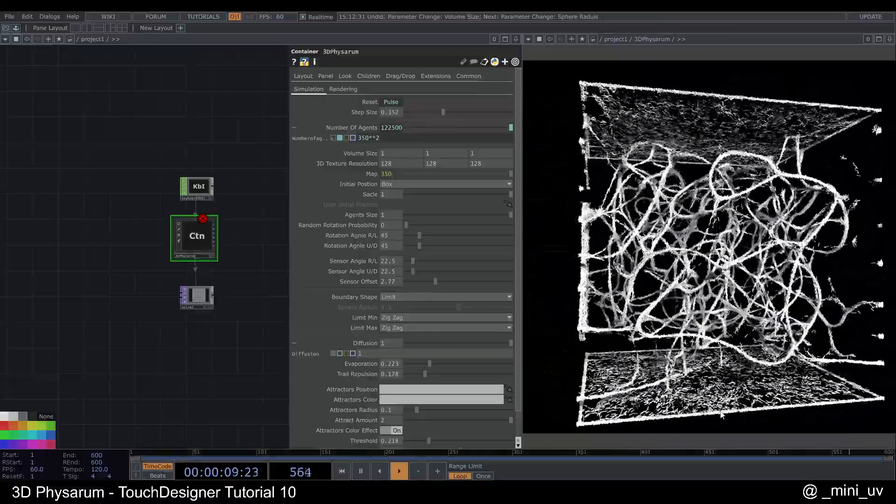
{"action": "left_click_drag", "start_coordinate": [601, 96], "coordinate": [600, 171]}
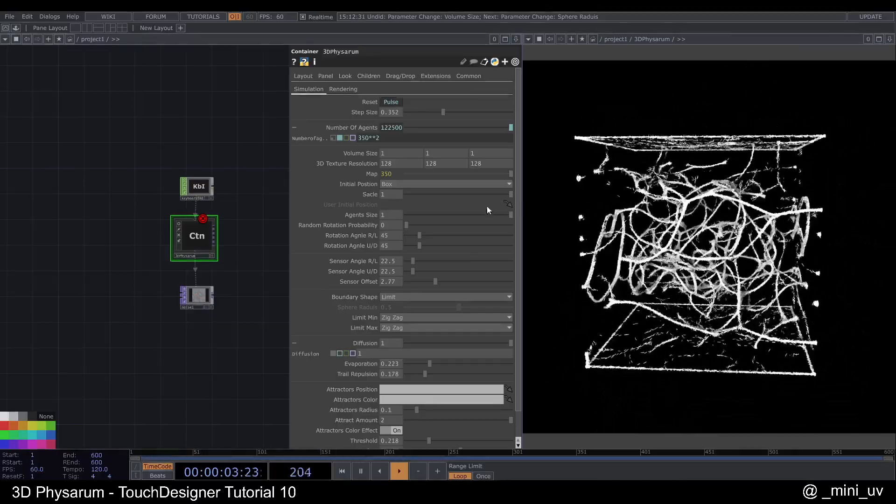
{"action": "left_click", "coordinate": [397, 317]}
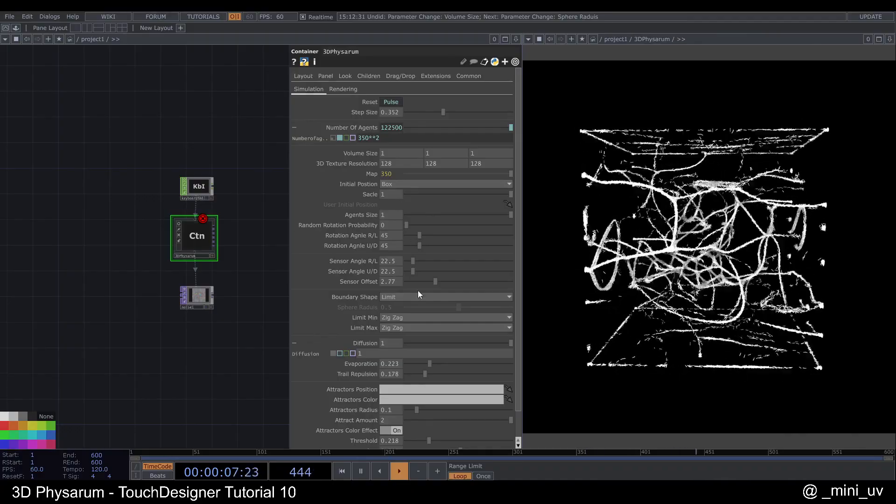
- Set the Boundary Shape to Box and try different Diffusion amounts, ending close to the minimum
{"action": "left_click", "coordinate": [393, 306]}
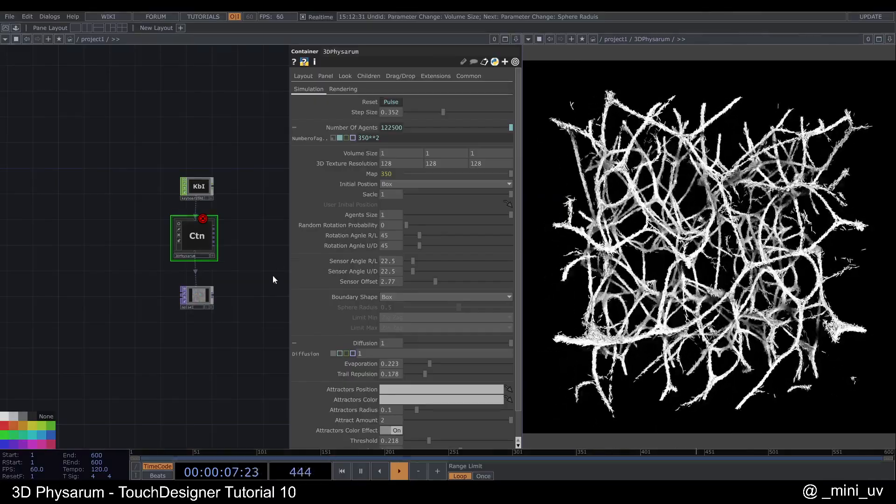
{"action": "scroll", "coordinate": [266, 267], "scroll_direction": "down", "scroll_amount": 2}
{"action": "left_click_drag", "start_coordinate": [423, 345], "coordinate": [497, 340]}
{"action": "mouse_move", "coordinate": [427, 337]}
{"action": "left_mouse_down"}
{"action": "mouse_move", "coordinate": [408, 338]}
{"action": "mouse_move", "coordinate": [416, 339]}
{"action": "left_mouse_up"}
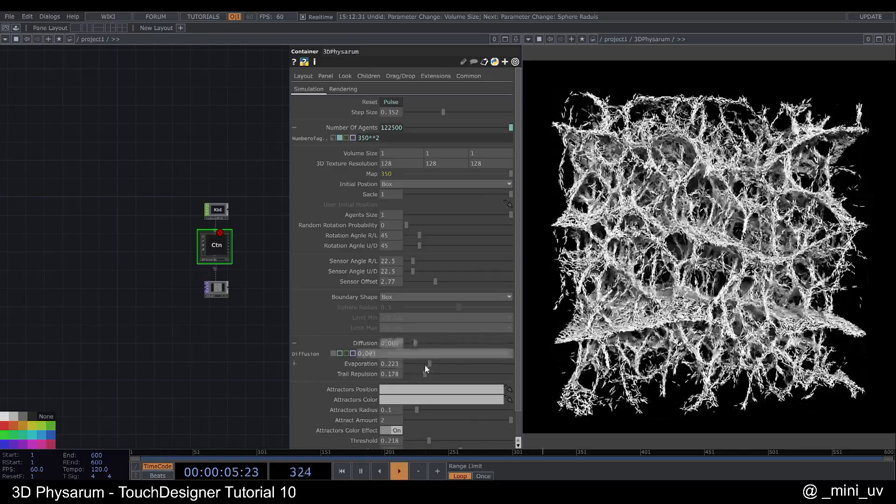
- Adjust the trail settings to a Diffusion of 0.588, an Evaporation of 0.628 and a Trail Repulsion of 0.601
{"action": "left_click_drag", "start_coordinate": [418, 366], "coordinate": [461, 364]}
{"action": "left_click_drag", "start_coordinate": [415, 344], "coordinate": [492, 363]}
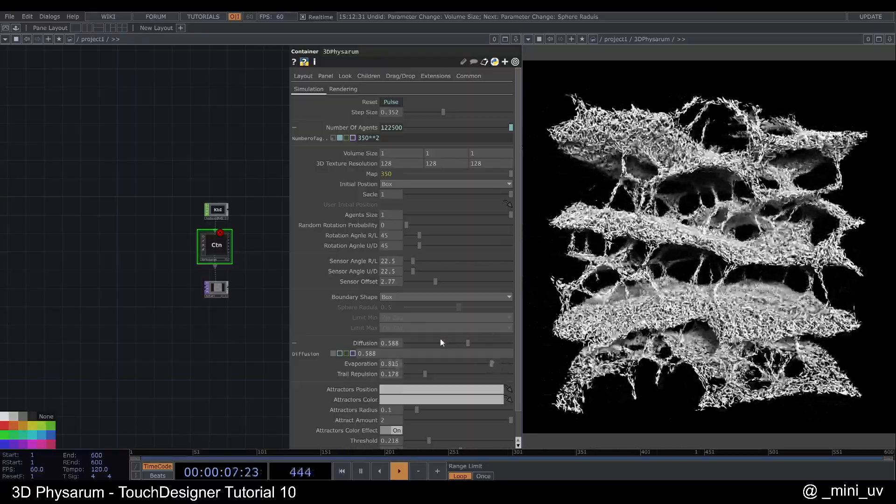
{"action": "mouse_move", "coordinate": [447, 374]}
{"action": "left_mouse_down"}
{"action": "mouse_move", "coordinate": [463, 374]}
{"action": "mouse_move", "coordinate": [438, 374]}
{"action": "mouse_move", "coordinate": [470, 371]}
{"action": "mouse_move", "coordinate": [455, 364]}
{"action": "left_mouse_up"}
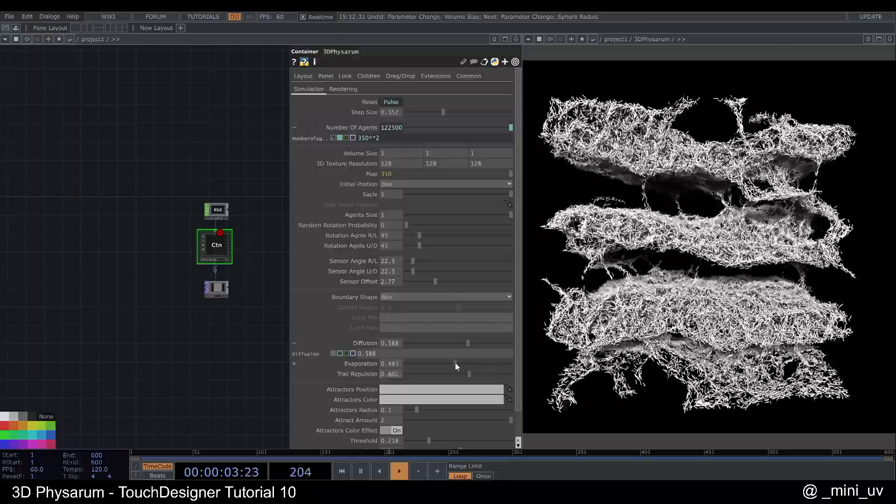
{"action": "left_click", "coordinate": [473, 364]}
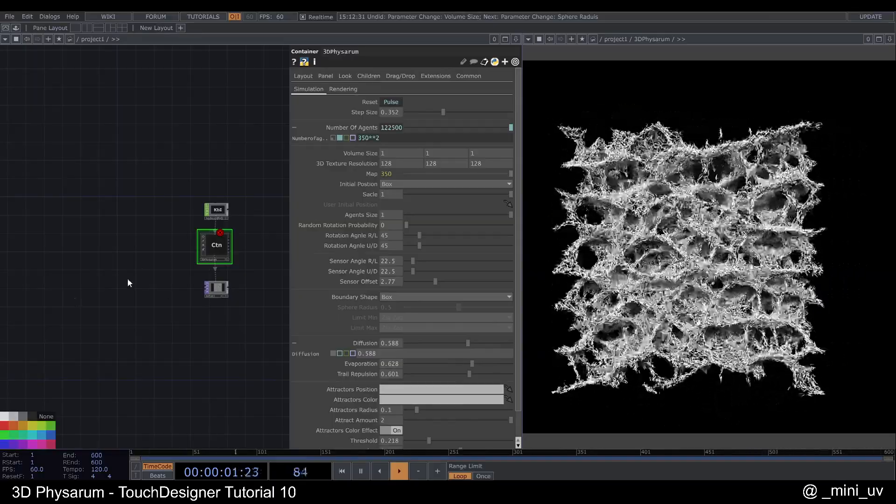
- Add a Noise TOP to the network below noise1
{"action": "scroll", "coordinate": [232, 271], "scroll_direction": "up", "scroll_amount": 4}
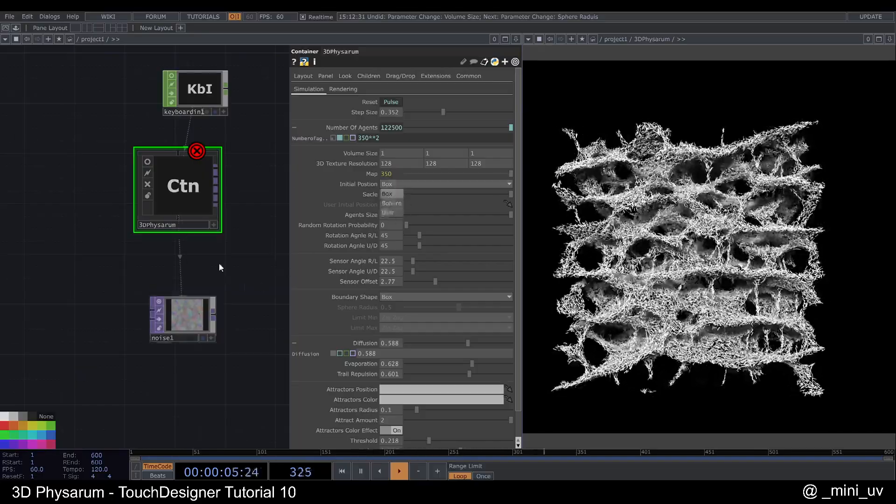
{"action": "scroll", "coordinate": [225, 244], "scroll_direction": "down", "scroll_amount": 2}
{"action": "scroll", "coordinate": [225, 244], "scroll_direction": "down", "scroll_amount": 2}
{"action": "scroll", "coordinate": [390, 400], "scroll_direction": "down", "scroll_amount": 2}
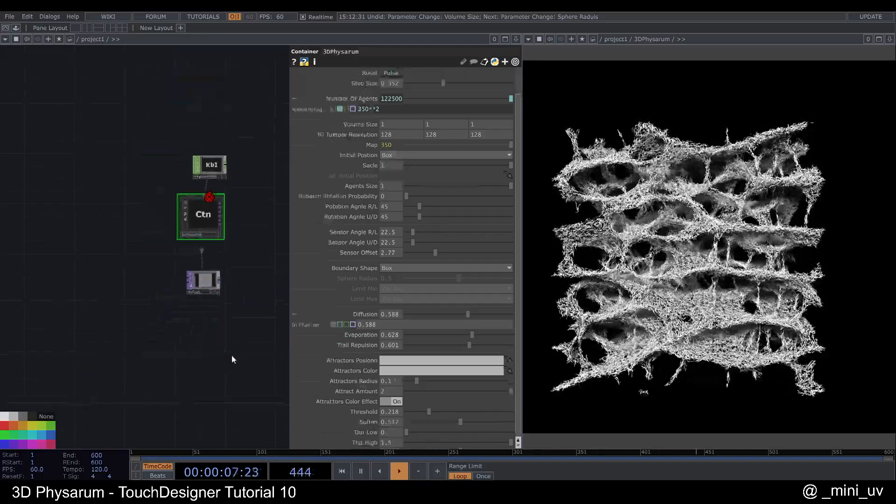
{"action": "key", "text": "Tab"}
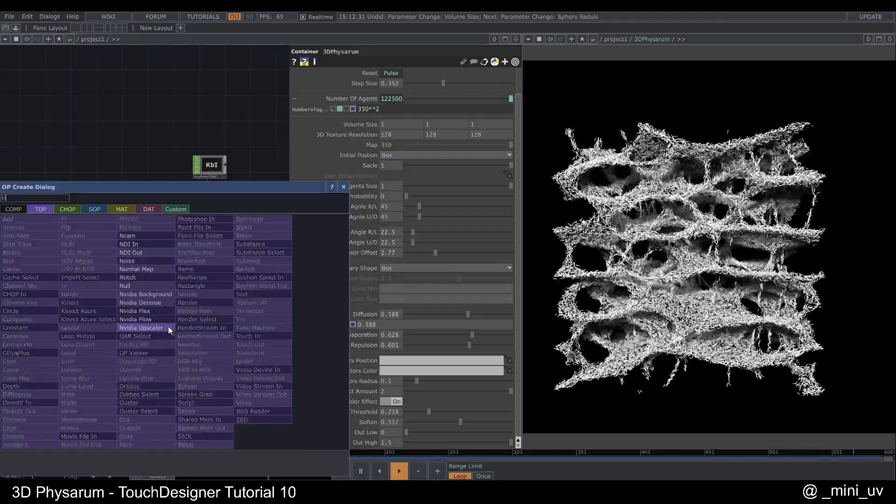
{"action": "left_click", "coordinate": [136, 259]}
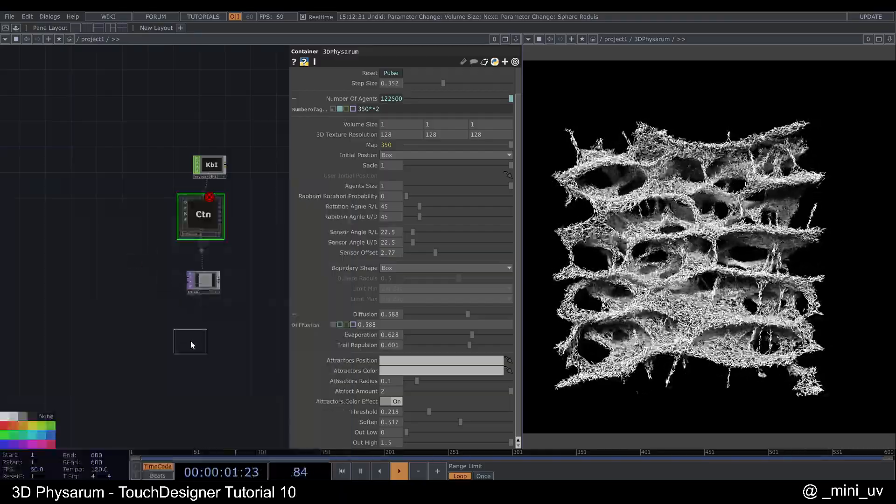
{"action": "left_click", "coordinate": [190, 340]}
- Configure noise2 with a resolution of 1 by 1, the 32-bit float (RGBA) pixel format and Monochrome off
{"action": "scroll", "coordinate": [194, 336], "scroll_direction": "up", "scroll_amount": 3}
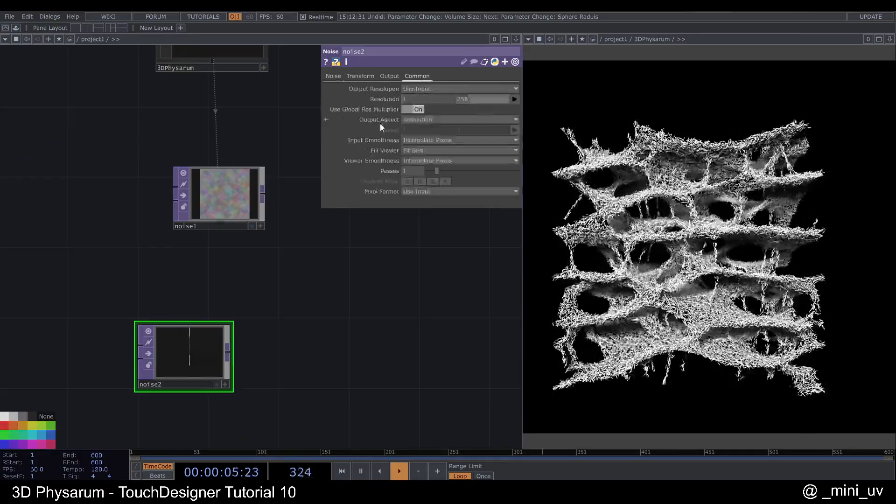
{"action": "left_click", "coordinate": [424, 192]}
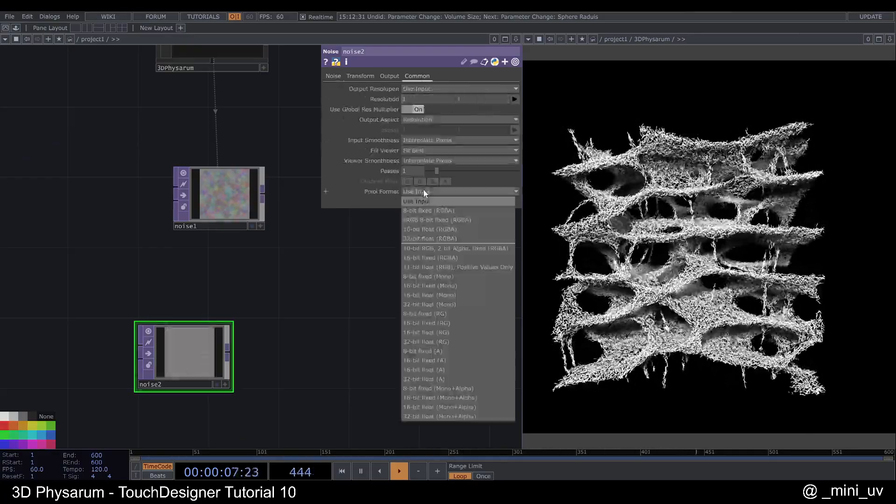
{"action": "left_click", "coordinate": [432, 239]}
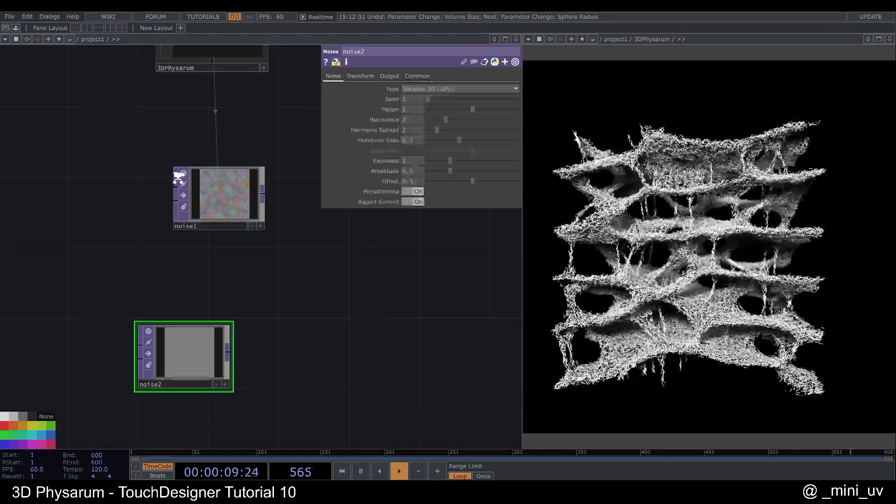
{"action": "scroll", "coordinate": [239, 152], "scroll_direction": "down", "scroll_amount": 3}
{"action": "left_click_drag", "start_coordinate": [220, 247], "coordinate": [222, 268]}
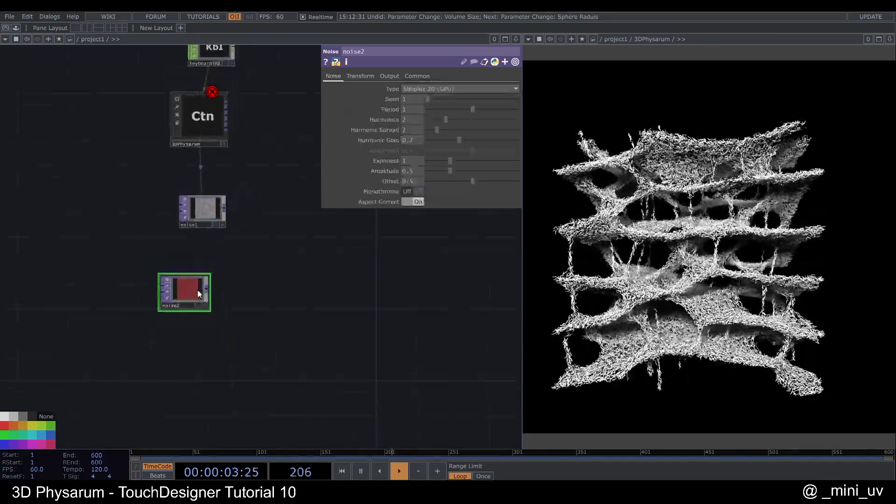
- Add a Null TOP connected to the output of noise2 and name it attractors_pos
{"action": "left_click", "coordinate": [262, 291]}
{"action": "left_click", "coordinate": [264, 302]}
{"action": "type", "text": "nttractors"}
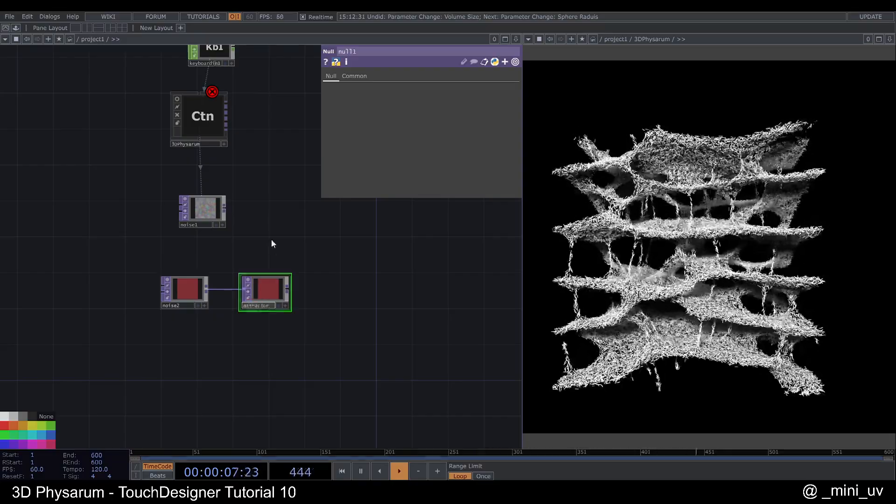
{"action": "key", "text": "Return"}
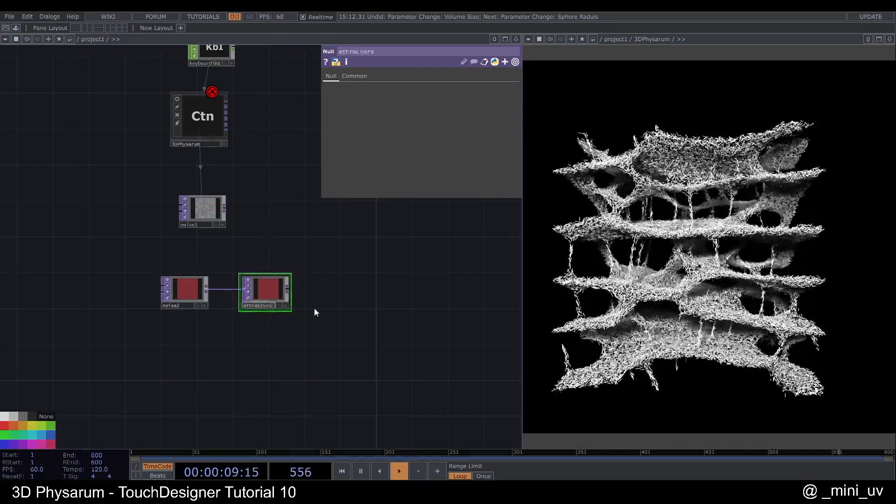
{"action": "type", "text": "_pos"}
{"action": "key", "text": "Return"}
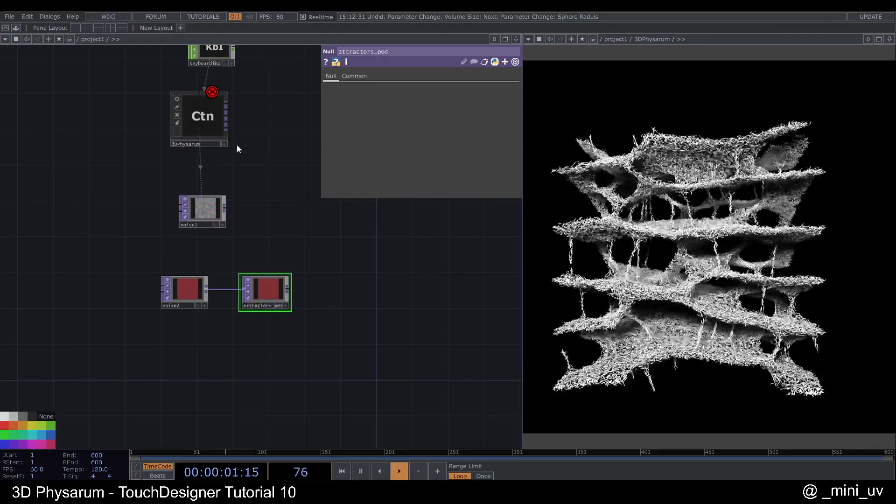
- Assign attractors_pos as the Attractors Position of 3DPhysarum and turn off the Attractors Color Effect
{"action": "left_click", "coordinate": [221, 133]}
{"action": "left_click_drag", "start_coordinate": [267, 291], "coordinate": [406, 361]}
{"action": "left_click_drag", "start_coordinate": [202, 332], "coordinate": [167, 353]}
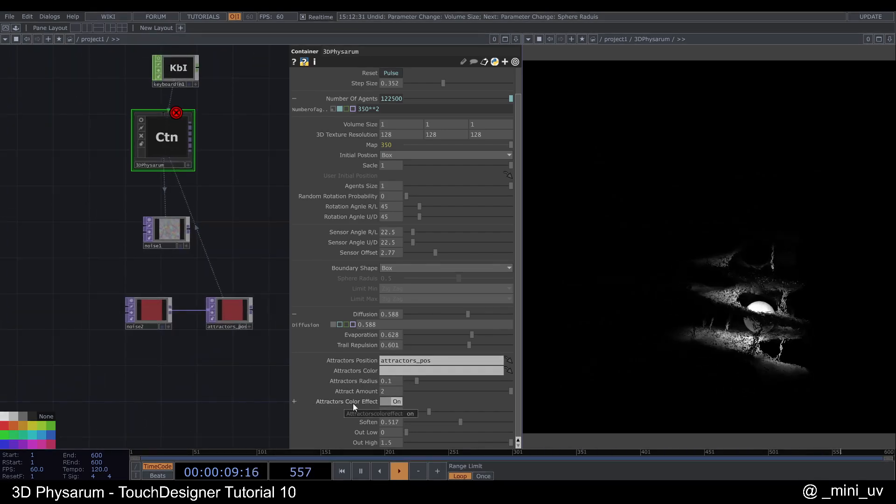
{"action": "left_click", "coordinate": [394, 402]}
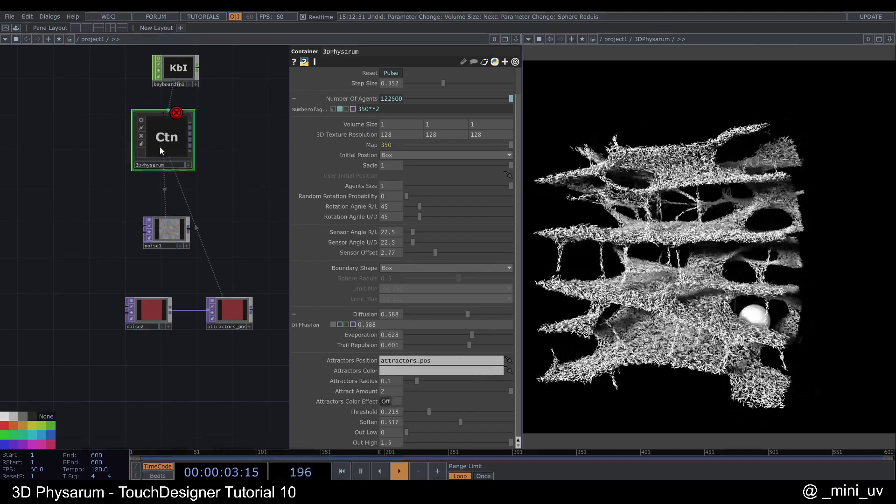
- Animate noise2 with the Translate Z expression absTime.seconds*0.5 and set its Harmonics to 0
{"action": "left_click", "coordinate": [160, 312]}
{"action": "left_click", "coordinate": [360, 75]}
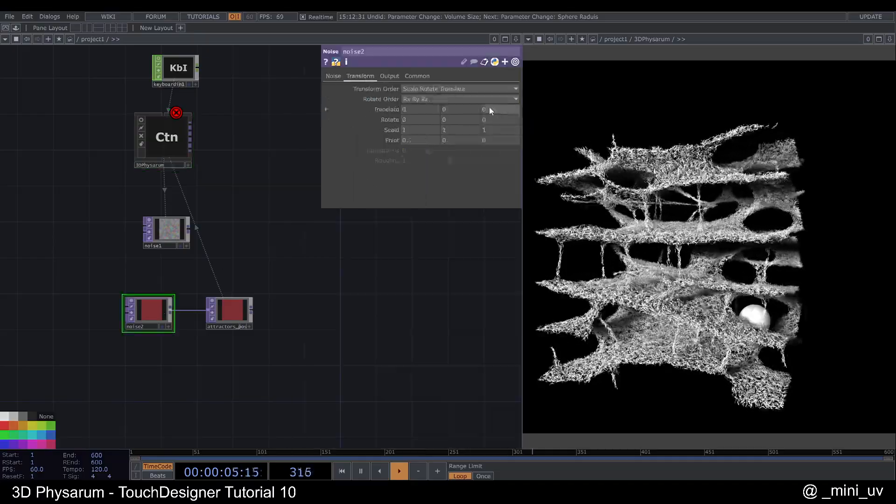
{"action": "type", "text": "absT"}
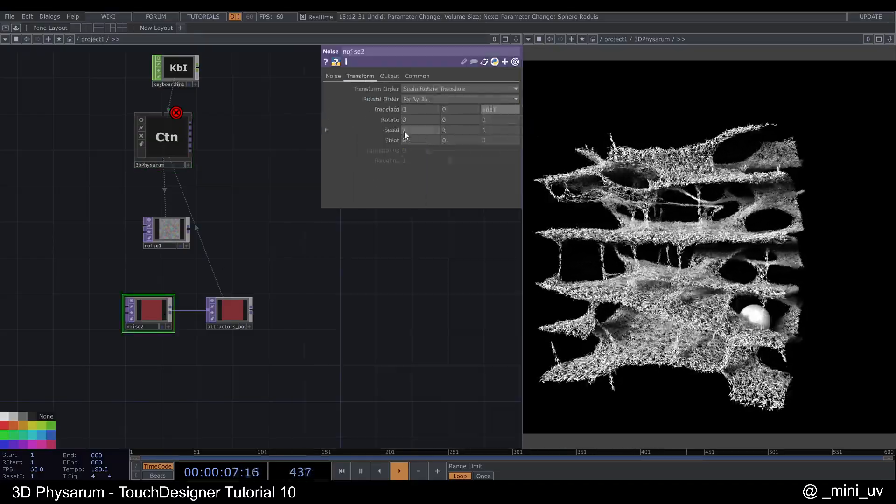
{"action": "type", "text": "ime"}
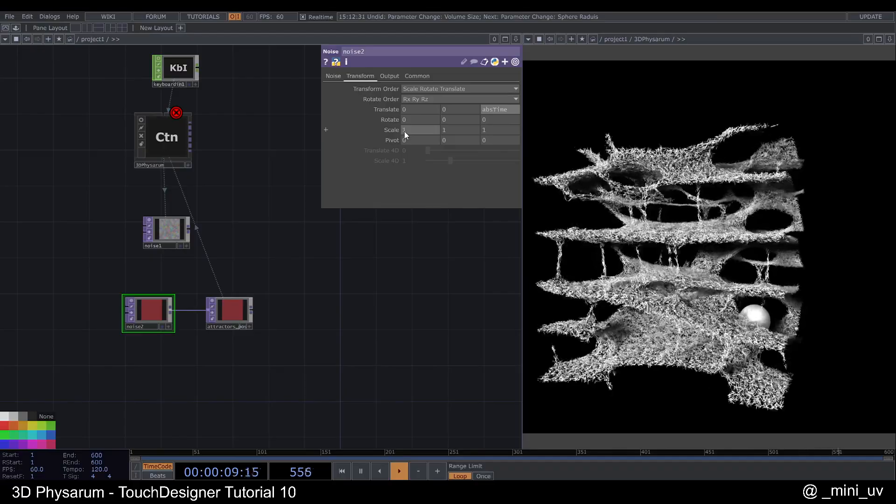
{"action": "type", "text": ".s"}
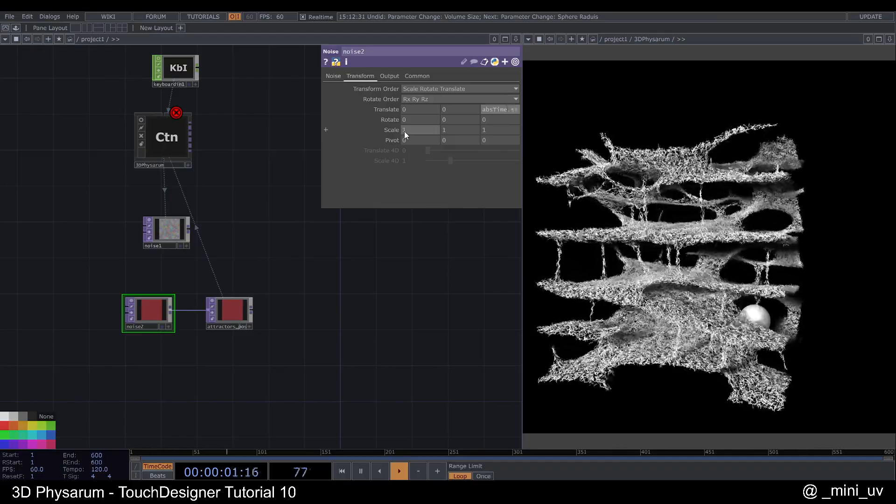
{"action": "type", "text": "econds*0.5"}
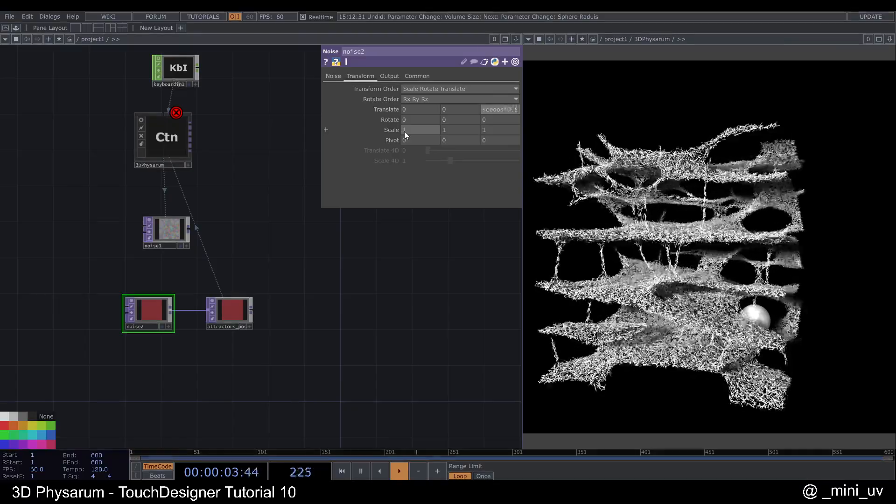
{"action": "key", "text": "Return"}
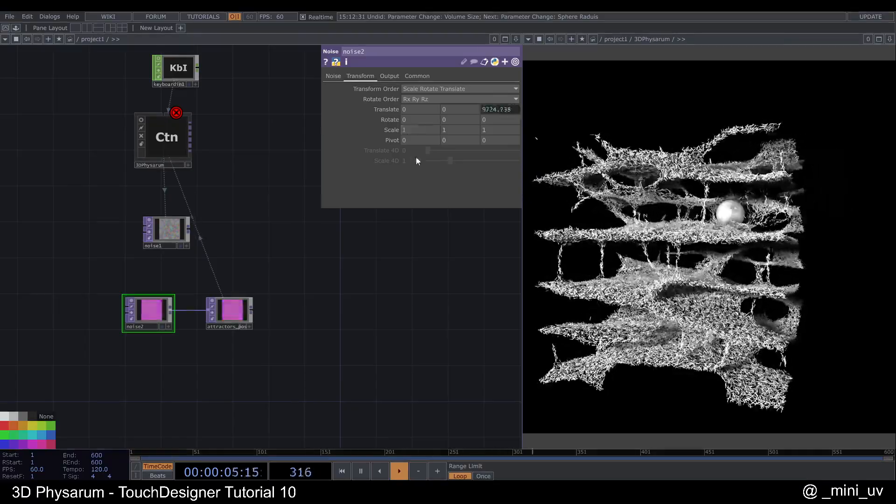
{"action": "left_click_drag", "start_coordinate": [441, 118], "coordinate": [333, 134]}
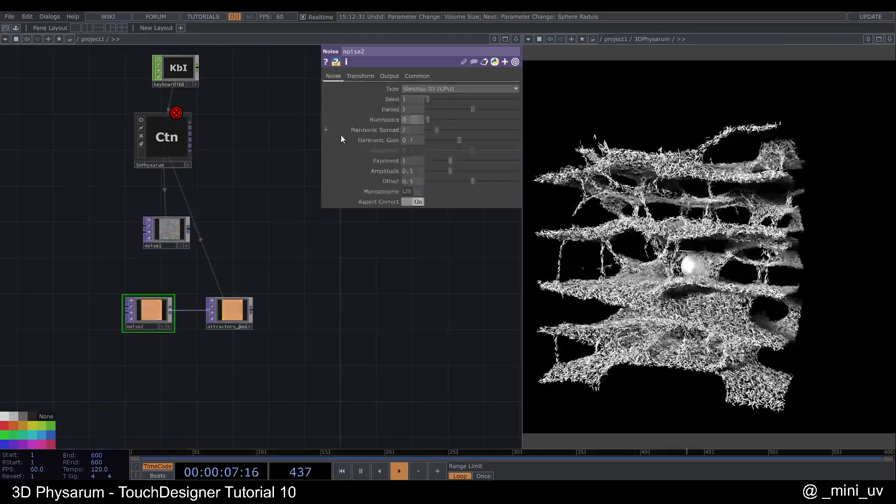
- Set the Attract Amount of 3DPhysarum to 5, restart the simulation and set the Attractors Radius to 0.2
{"action": "left_click", "coordinate": [164, 140]}
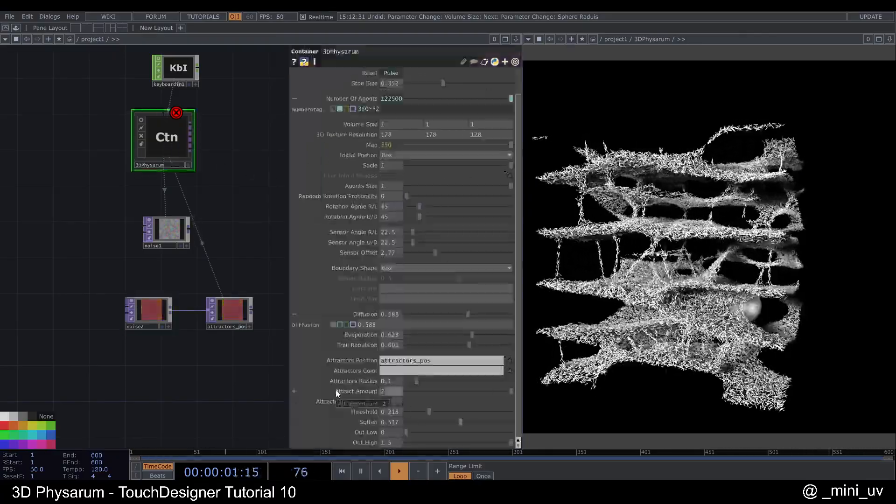
{"action": "key", "text": "1"}
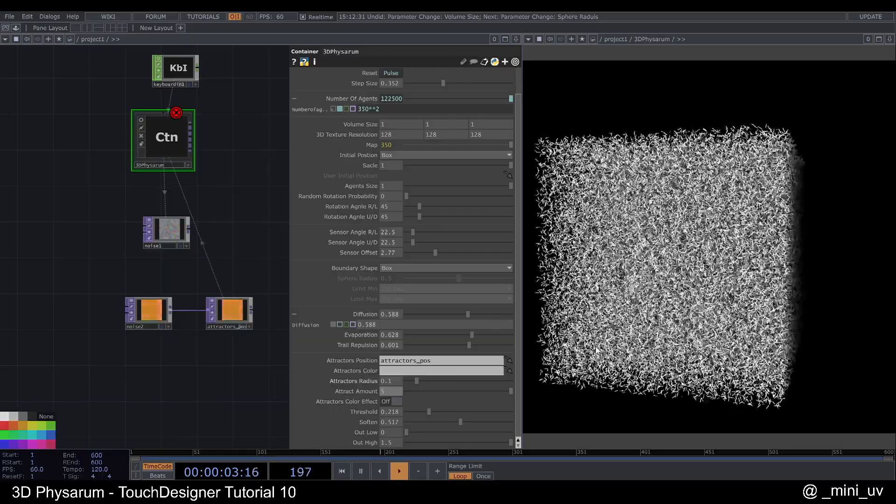
{"action": "left_click_drag", "start_coordinate": [672, 325], "coordinate": [707, 324]}
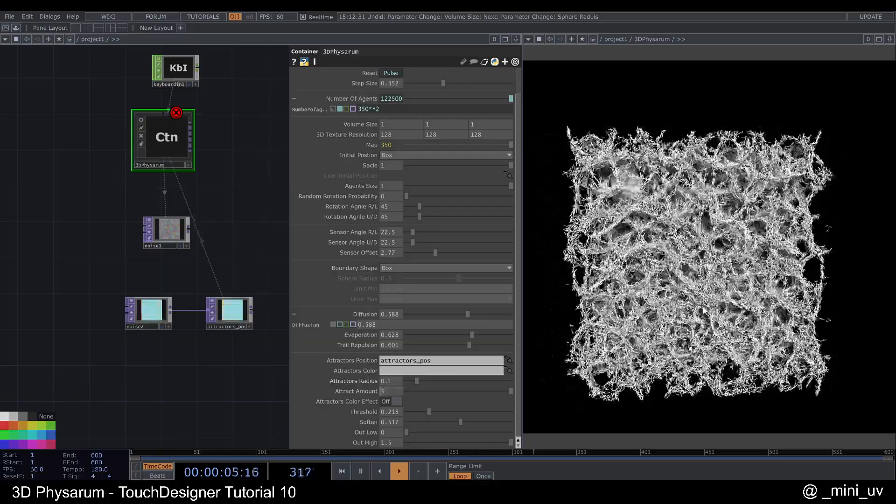
{"action": "left_click", "coordinate": [390, 381]}
{"action": "type", "text": "0.2"}
{"action": "key", "text": "Return"}
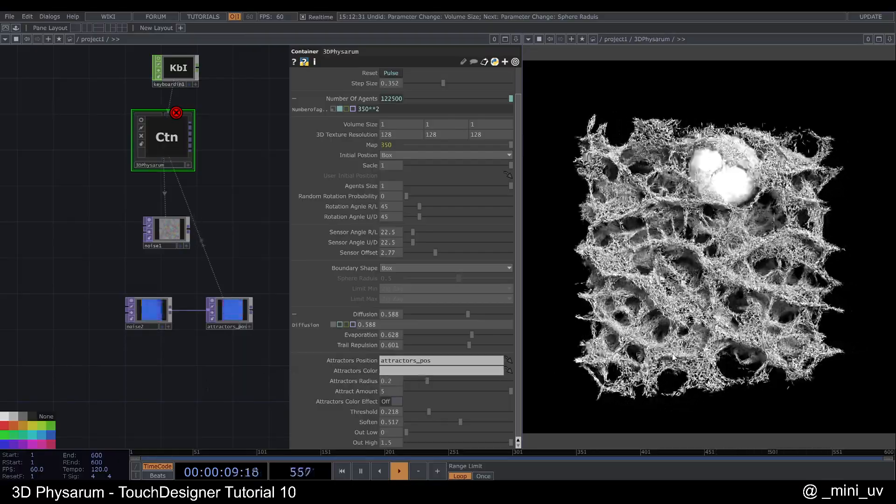
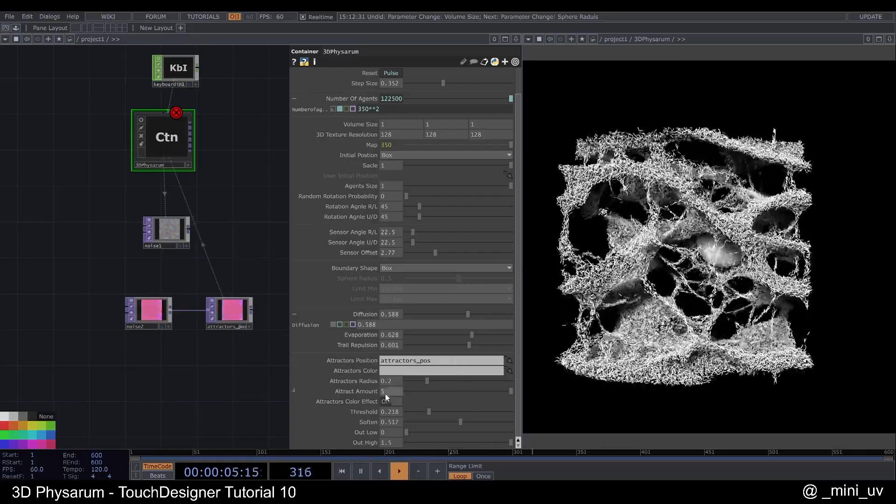
- Try Attract Amount values of 0 and -2 and restart the simulation
{"action": "type", "text": "0"}
{"action": "key", "text": "Return"}
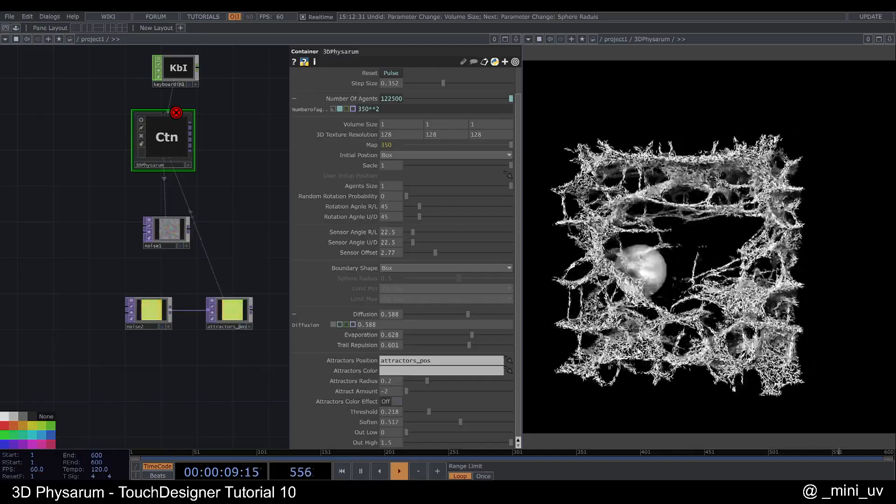
{"action": "key", "text": "1"}
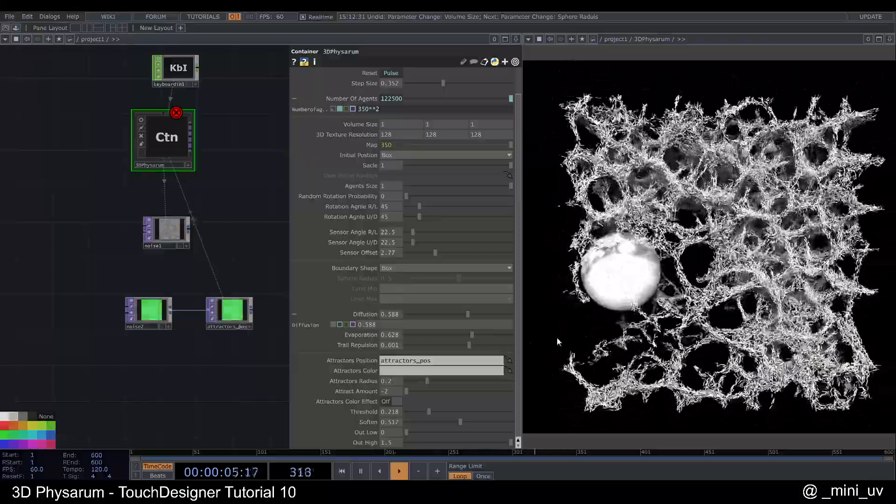
- Set the Attractors Radius to 0.1 and the Attract Amount to -10, restarting the simulation
{"action": "left_click_drag", "start_coordinate": [393, 381], "coordinate": [388, 381]}
{"action": "type", "text": "1"}
{"action": "key", "text": "Return"}
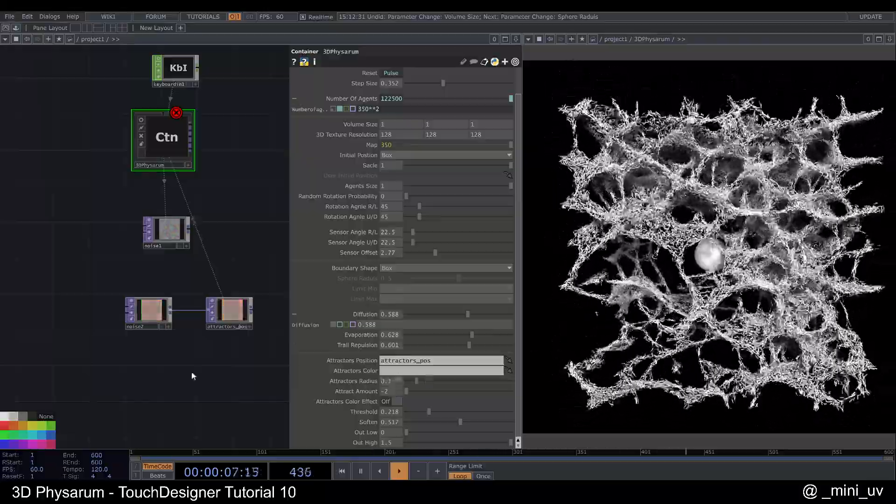
{"action": "key", "text": "1"}
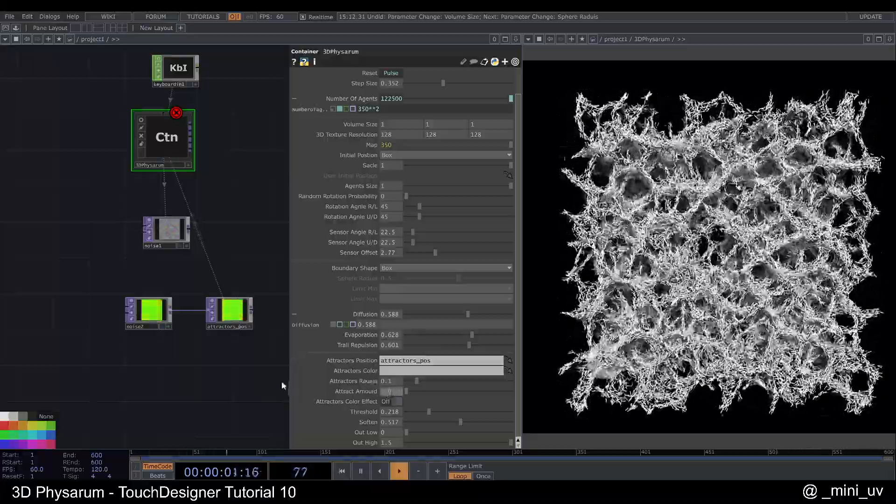
{"action": "key", "text": "1"}
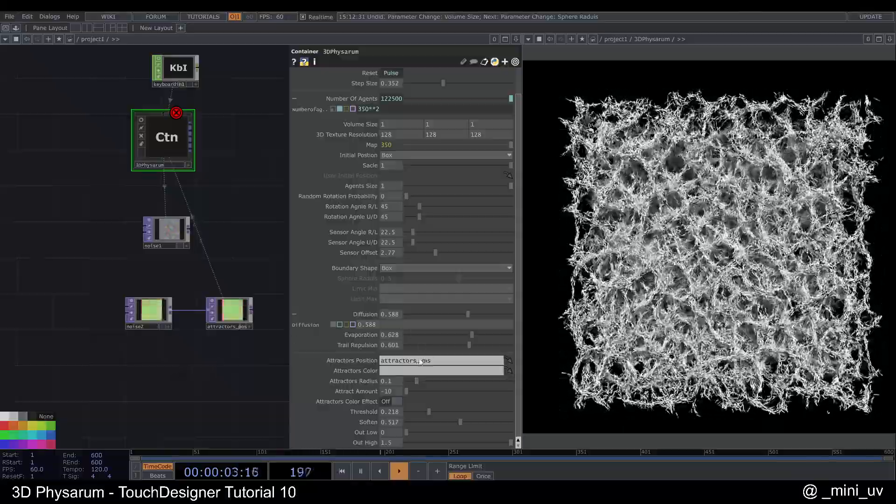
- Try Attractors Radius values of 0.5 and 0.3 on 3DPhysarum, settling on radius 0.15 with an Attract Amount of 2
{"action": "left_click", "coordinate": [392, 382]}
{"action": "type", "text": "0.2"}
{"action": "key", "text": "Return"}
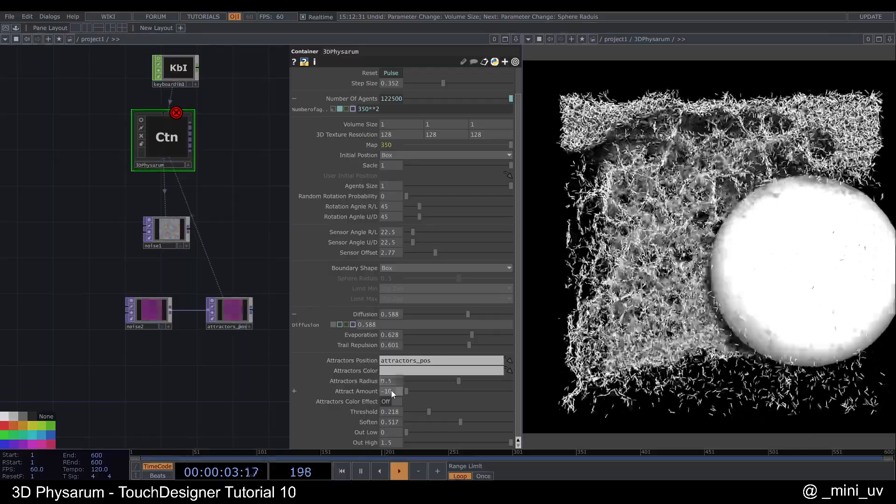
{"action": "key", "text": "BackSpace"}
{"action": "type", "text": "5"}
{"action": "key", "text": "Return"}
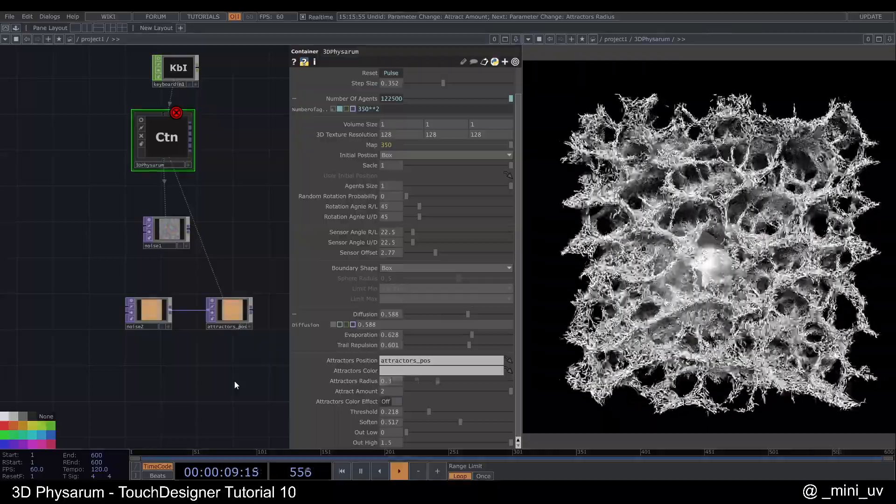
{"action": "key", "text": "ctrl+z"}
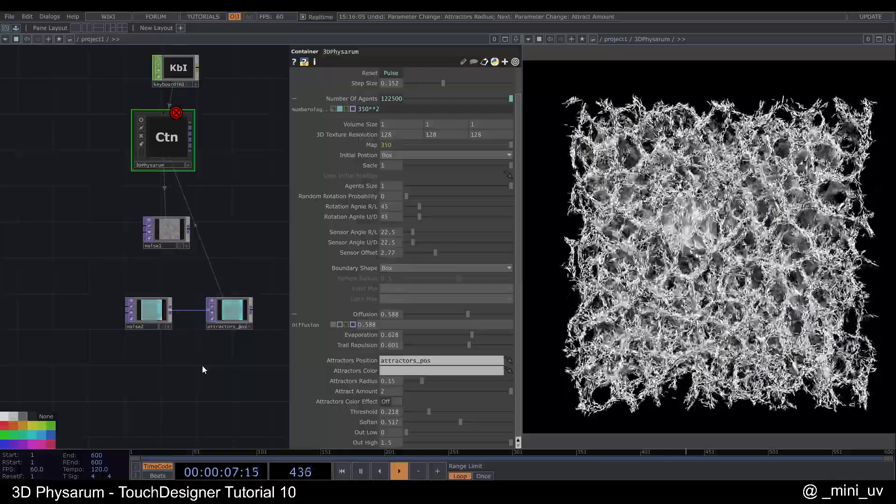
- Set noise2's resolution to 3 by 1 and its Period to 0.27
{"action": "left_click", "coordinate": [151, 315]}
{"action": "left_click", "coordinate": [412, 77]}
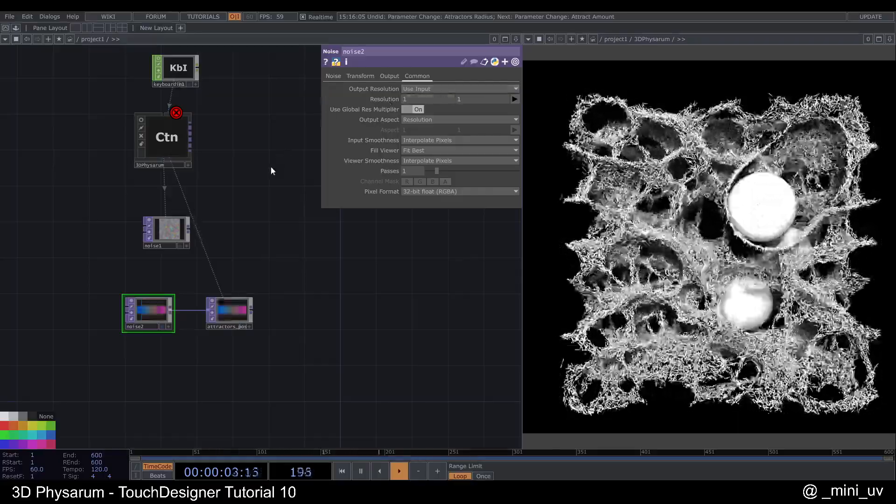
{"action": "left_click", "coordinate": [333, 76]}
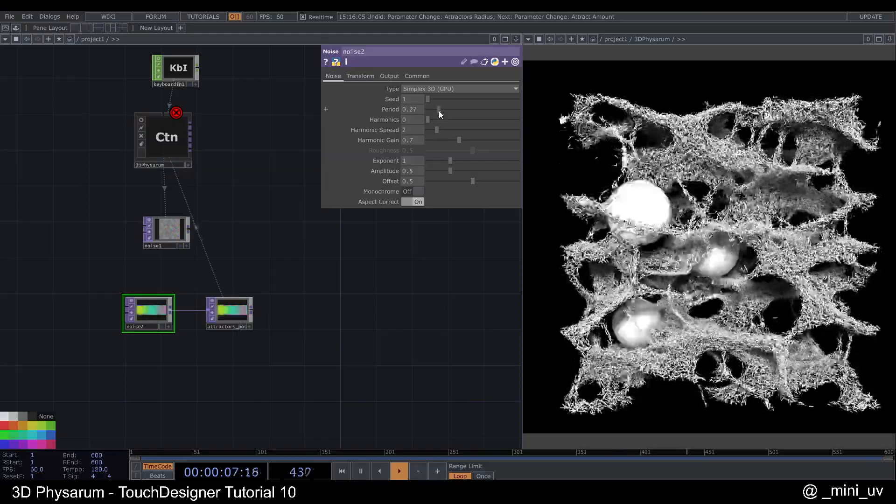
- Duplicate the noise2 and attractors_pos operators as a connected pair beneath the originals
{"action": "left_click", "coordinate": [165, 141]}
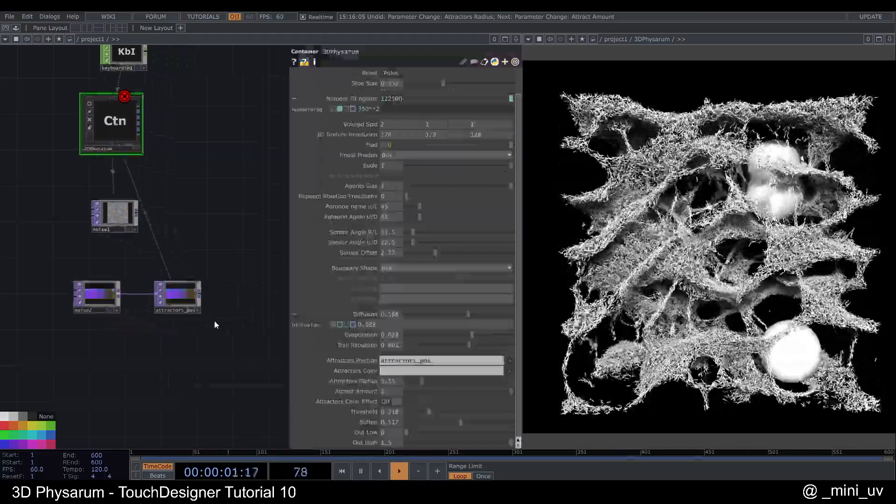
{"action": "left_click_drag", "start_coordinate": [267, 335], "coordinate": [160, 289]}
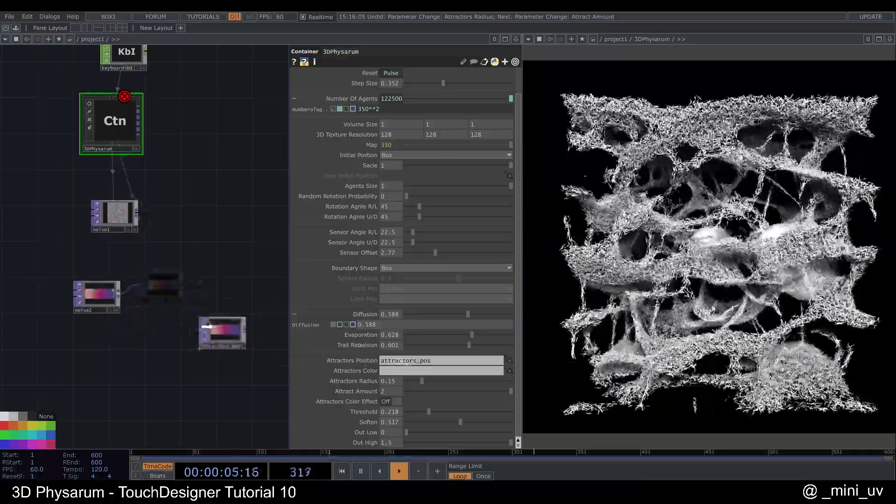
{"action": "left_click_drag", "start_coordinate": [209, 333], "coordinate": [161, 299]}
{"action": "left_click_drag", "start_coordinate": [232, 279], "coordinate": [231, 276]}
{"action": "key", "text": "ctrl+c"}
{"action": "key", "text": "ctrl+v"}
- Rename the duplicated Null operator attractors_color
{"action": "scroll", "coordinate": [169, 331], "scroll_direction": "up", "scroll_amount": 4}
{"action": "left_click", "coordinate": [183, 382]}
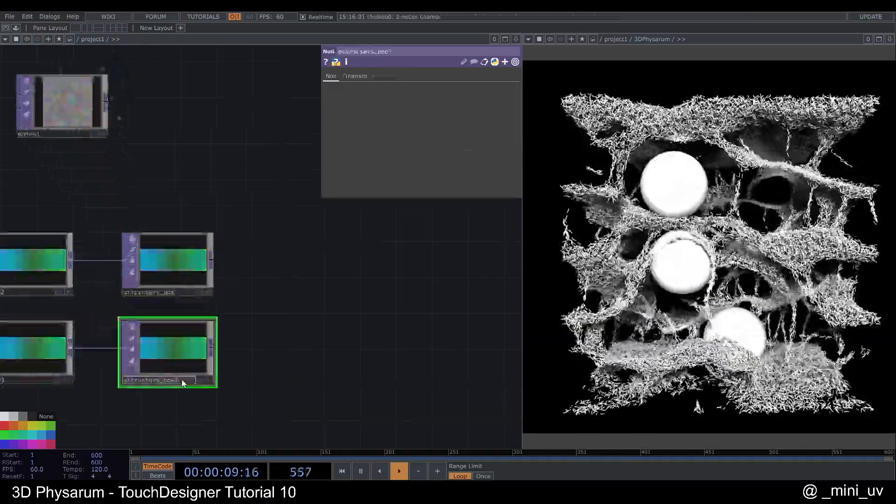
{"action": "type", "text": "color"}
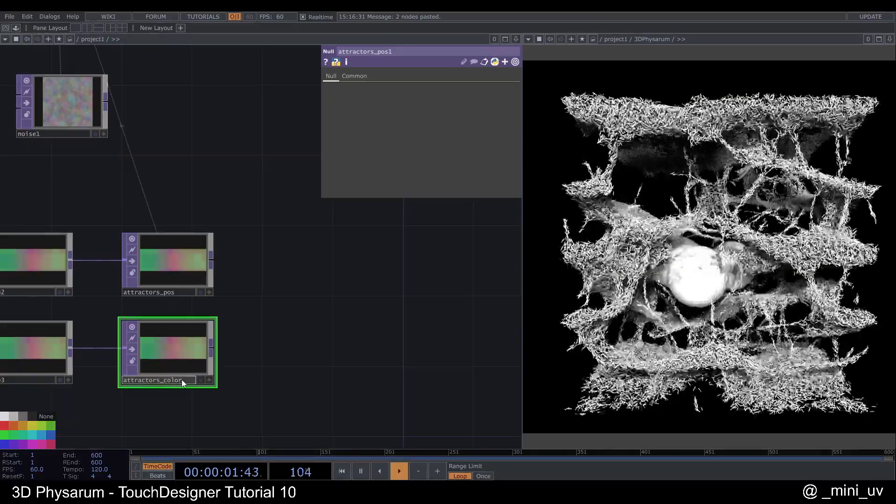
{"action": "key", "text": "Return"}
{"action": "scroll", "coordinate": [258, 361], "scroll_direction": "down", "scroll_amount": 3}
- Switch noise3's Translate Z from the time expression to a constant value and change its Seed
{"action": "left_click", "coordinate": [90, 359]}
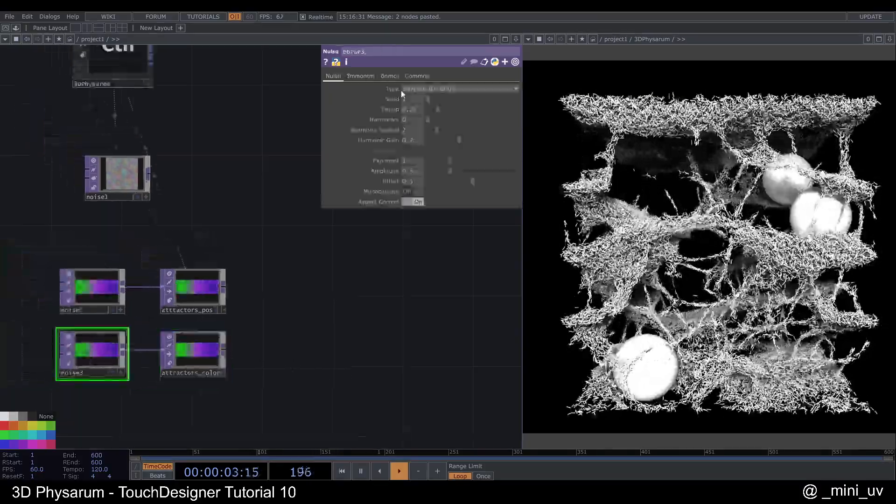
{"action": "left_click", "coordinate": [489, 110]}
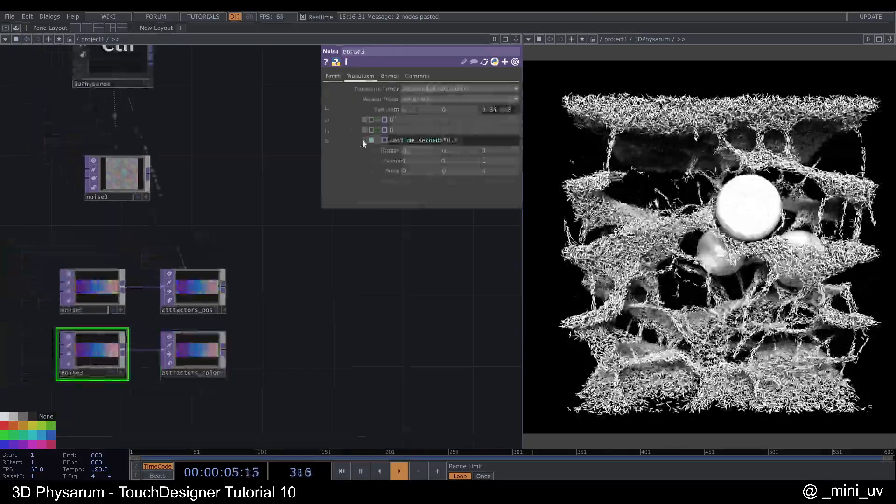
{"action": "left_click", "coordinate": [362, 140]}
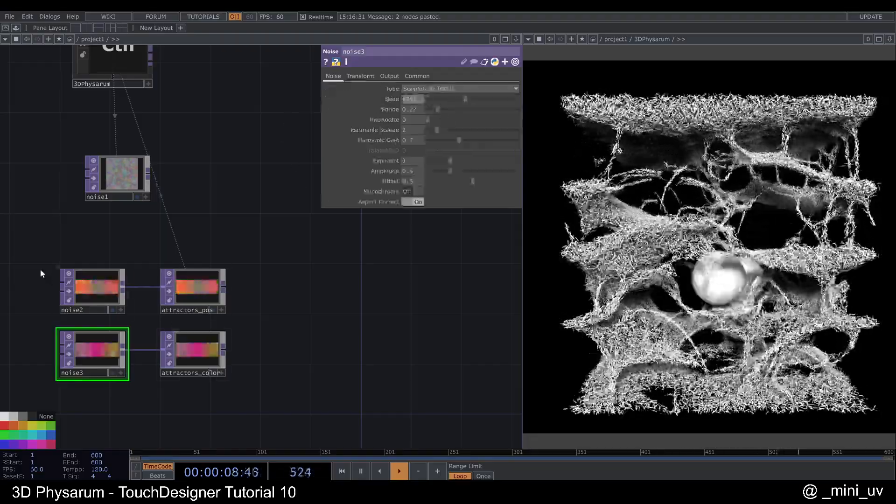
- Set the Input Smoothness and Viewer Smoothness of both noise operators and both attractor Nulls to Nearest Pixel
{"action": "left_click_drag", "start_coordinate": [40, 273], "coordinate": [261, 376]}
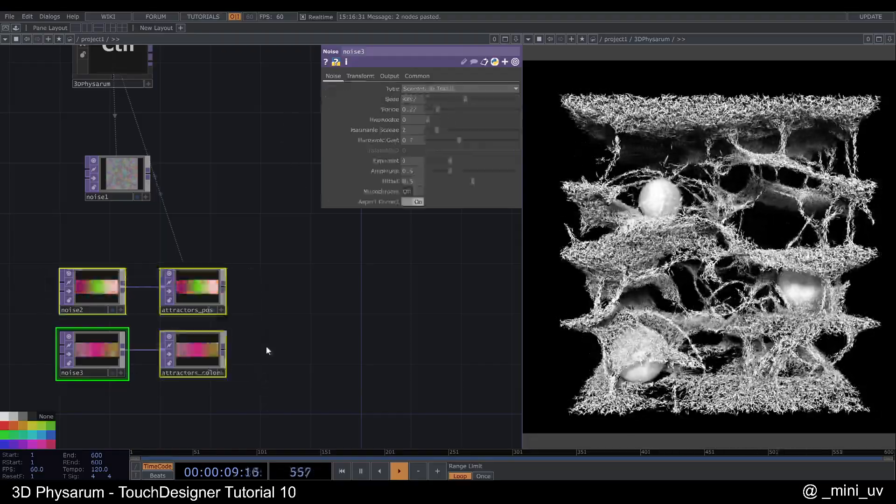
{"action": "left_click", "coordinate": [428, 76]}
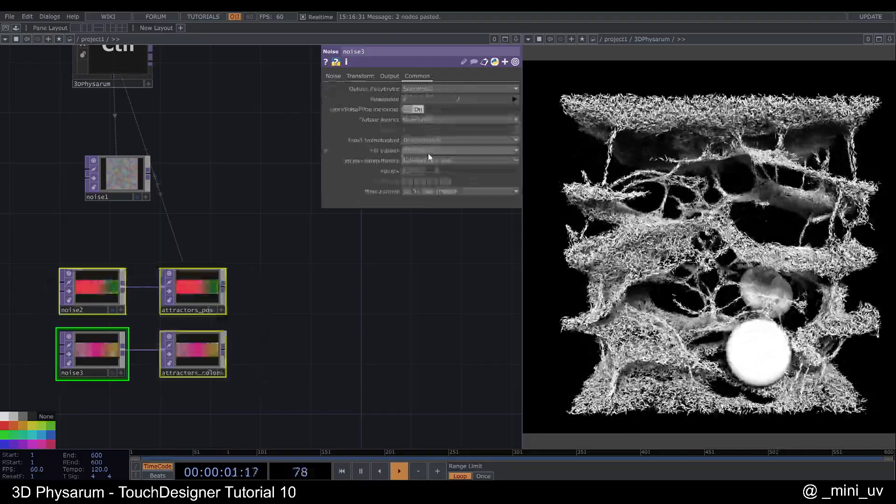
{"action": "left_click", "coordinate": [419, 180]}
- Assign attractors_color as the Attractors Color of 3DPhysarum and turn on Attractors Color Effect
{"action": "scroll", "coordinate": [172, 260], "scroll_direction": "down", "scroll_amount": 2}
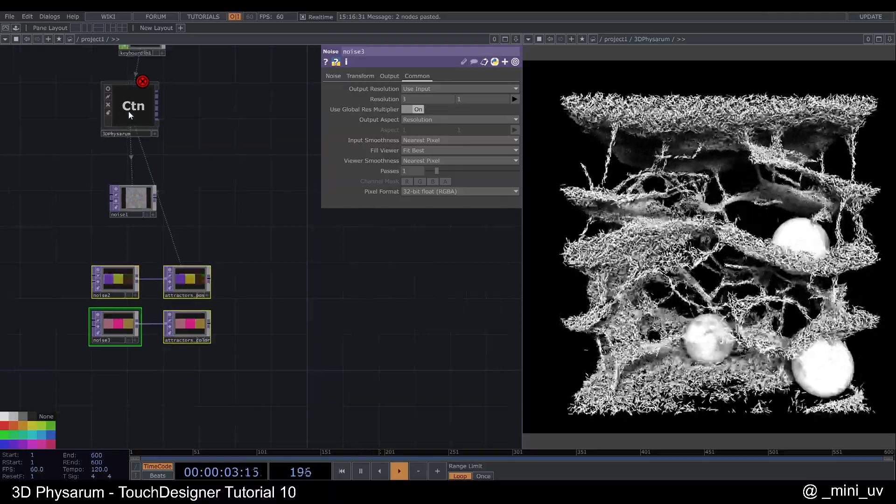
{"action": "left_click", "coordinate": [128, 114]}
{"action": "left_click_drag", "start_coordinate": [187, 327], "coordinate": [403, 373]}
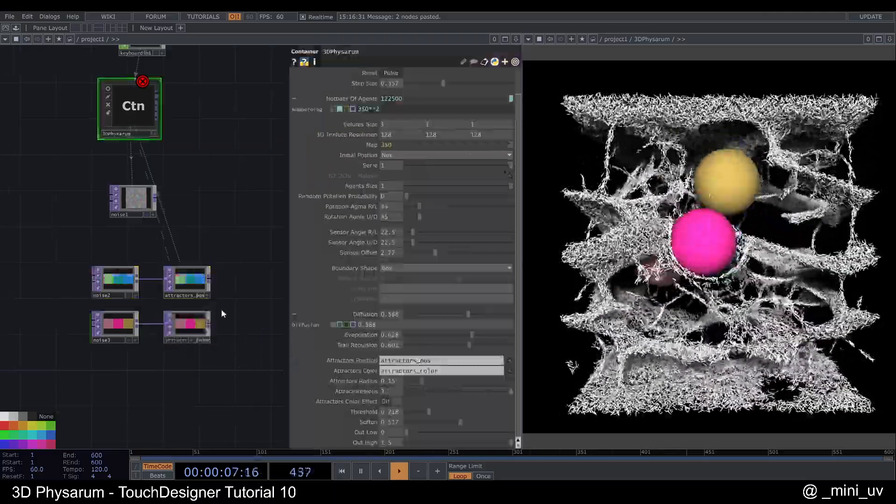
{"action": "scroll", "coordinate": [221, 309], "scroll_direction": "up", "scroll_amount": 3}
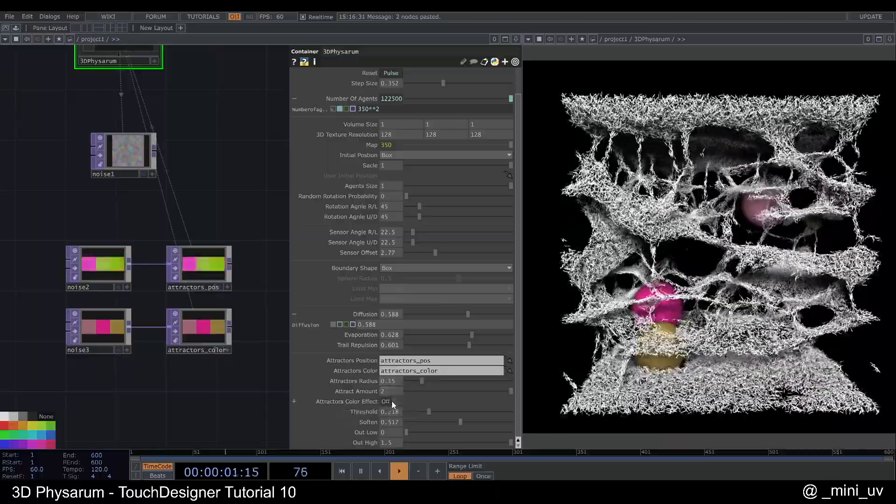
{"action": "left_click", "coordinate": [393, 401]}
{"action": "scroll", "coordinate": [195, 289], "scroll_direction": "down", "scroll_amount": 4}
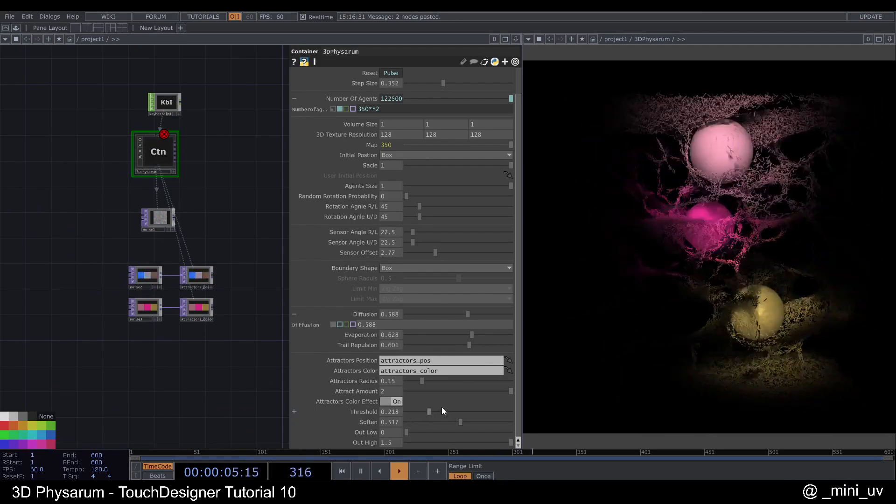
- Tune the attractor color effect to Threshold 0.285, Soften 0.285, Out Low 0.272 and Out High 4
{"action": "left_click_drag", "start_coordinate": [416, 411], "coordinate": [422, 431]}
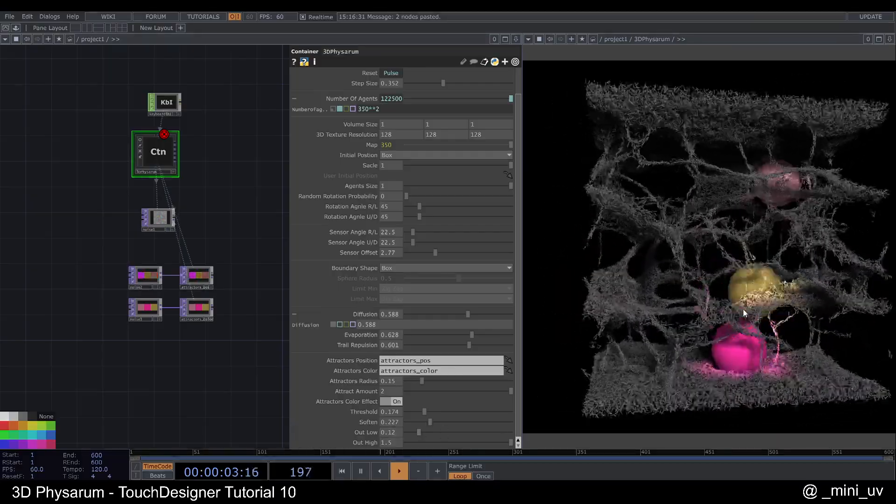
{"action": "left_click_drag", "start_coordinate": [420, 431], "coordinate": [536, 427]}
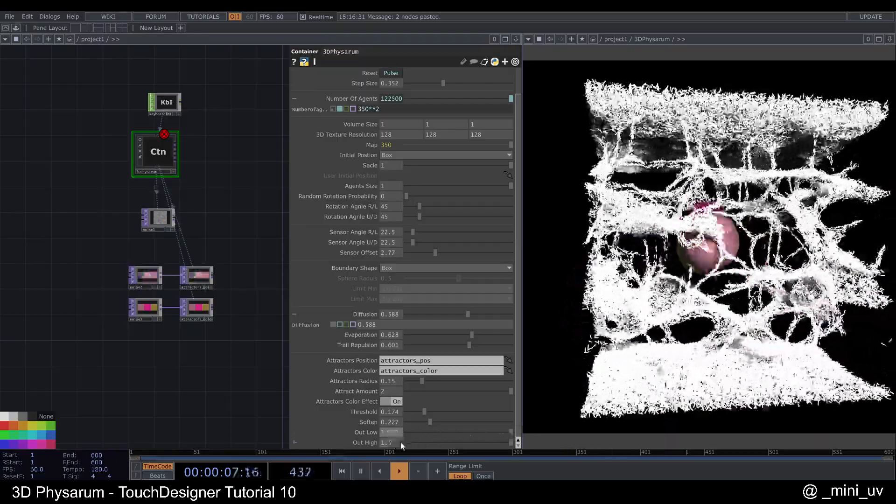
{"action": "left_click_drag", "start_coordinate": [492, 431], "coordinate": [436, 431]}
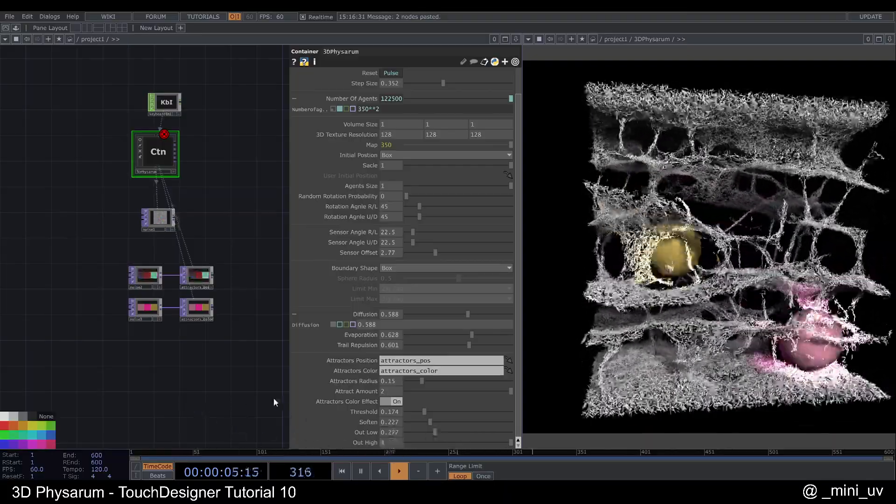
{"action": "left_click_drag", "start_coordinate": [414, 413], "coordinate": [436, 422]}
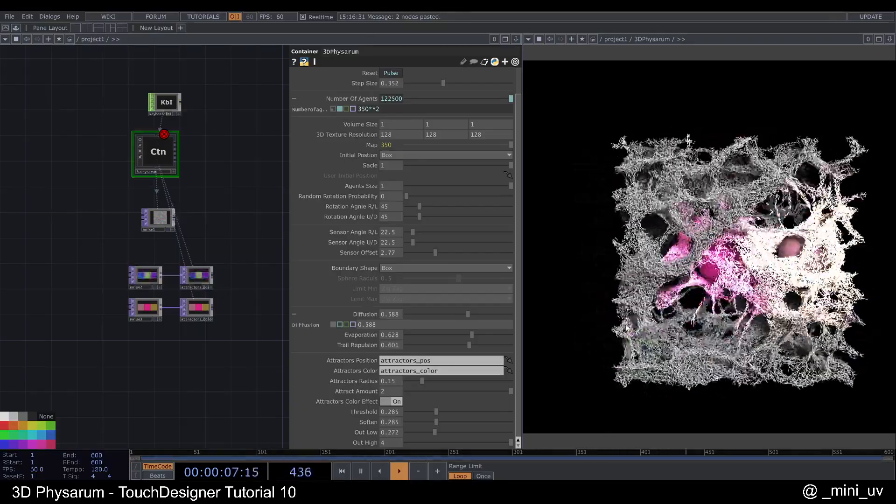
- Show the Rendering parameters of 3DPhysarum and turn off Render
{"action": "scroll", "coordinate": [467, 327], "scroll_direction": "up", "scroll_amount": 1}
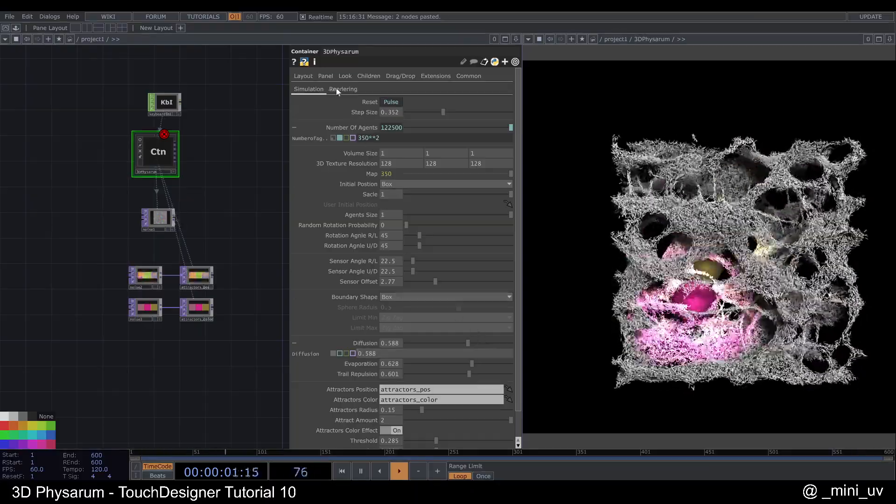
{"action": "left_click", "coordinate": [343, 88]}
{"action": "left_click_drag", "start_coordinate": [203, 164], "coordinate": [183, 178]}
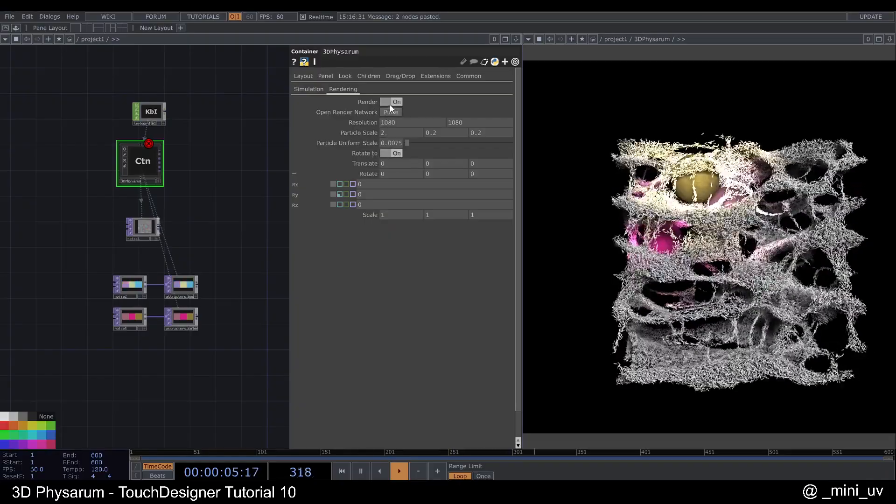
{"action": "left_click", "coordinate": [393, 102]}
- Examine the output connectors of the 3DPhysarum container and turn Render back on
{"action": "scroll", "coordinate": [165, 164], "scroll_direction": "up", "scroll_amount": 5}
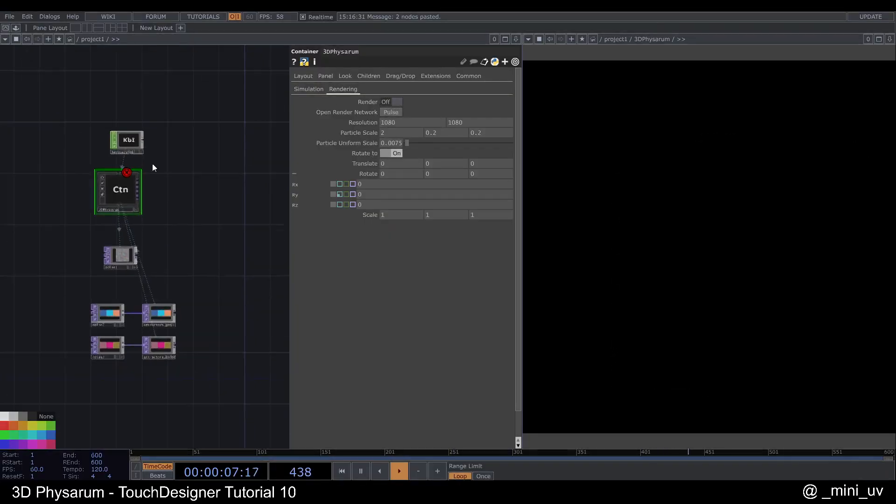
{"action": "scroll", "coordinate": [130, 192], "scroll_direction": "up", "scroll_amount": 3}
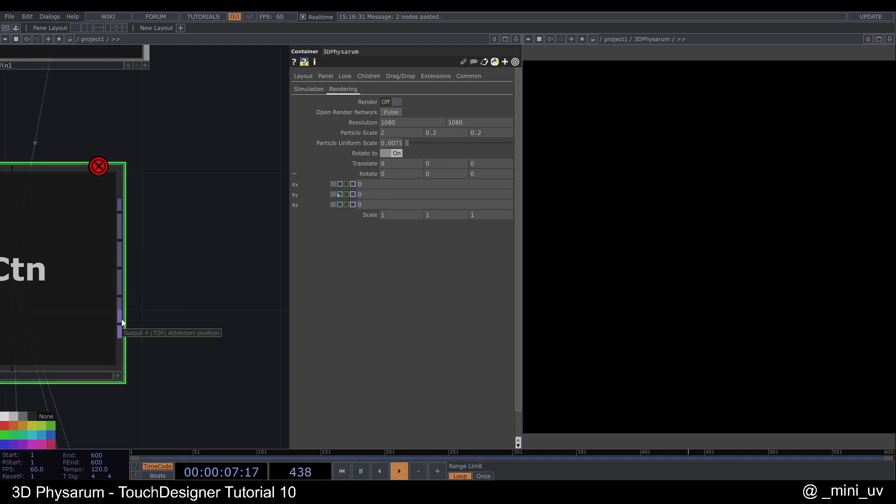
{"action": "scroll", "coordinate": [163, 301], "scroll_direction": "down", "scroll_amount": 5}
{"action": "scroll", "coordinate": [162, 300], "scroll_direction": "down", "scroll_amount": 1}
{"action": "left_click_drag", "start_coordinate": [190, 309], "coordinate": [172, 276]}
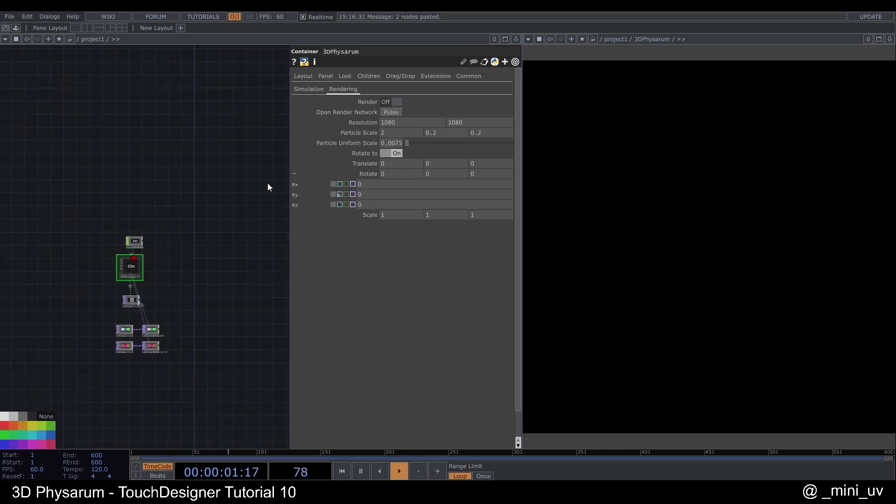
{"action": "left_click_drag", "start_coordinate": [184, 266], "coordinate": [185, 202]}
{"action": "scroll", "coordinate": [199, 249], "scroll_direction": "up", "scroll_amount": 3}
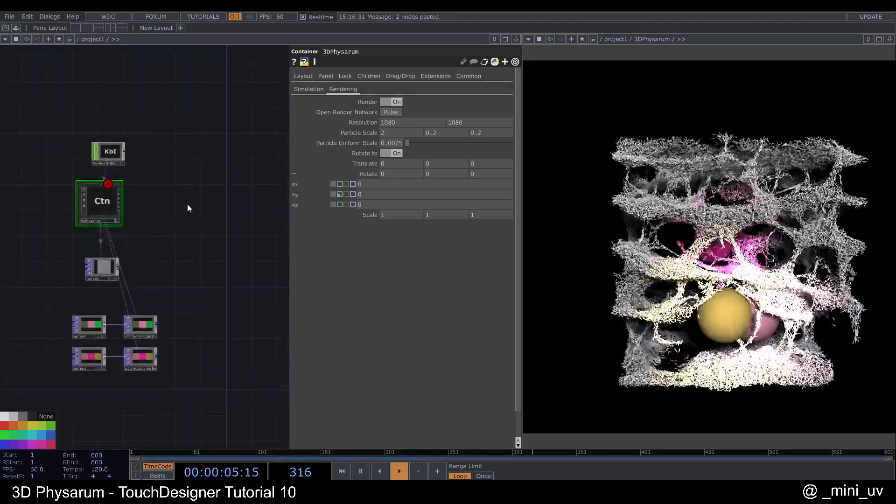
- Open the render network of 3DPhysarum and narrow its window to uncover the simulation preview
{"action": "left_click", "coordinate": [394, 112]}
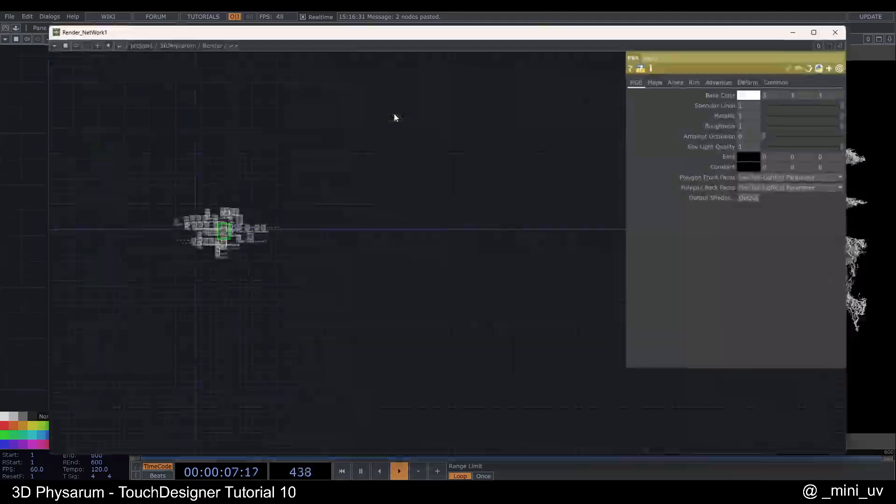
{"action": "scroll", "coordinate": [277, 222], "scroll_direction": "up", "scroll_amount": 3}
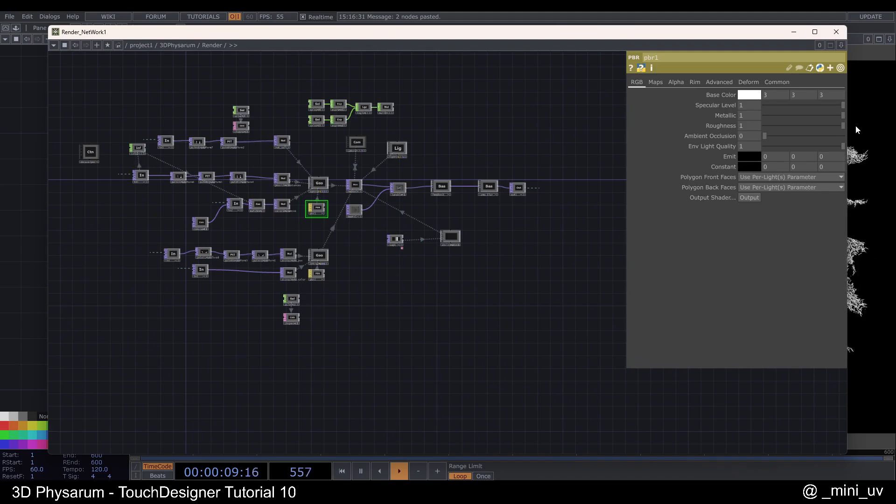
{"action": "left_click_drag", "start_coordinate": [847, 127], "coordinate": [520, 129]}
- Examine the geometry, PBR material, camera, light and post-processing operators in the render network
{"action": "left_click_drag", "start_coordinate": [295, 233], "coordinate": [203, 234]}
{"action": "left_click_drag", "start_coordinate": [284, 142], "coordinate": [264, 160]}
{"action": "scroll", "coordinate": [248, 162], "scroll_direction": "up", "scroll_amount": 3}
{"action": "right_click", "coordinate": [238, 170]}
{"action": "left_click", "coordinate": [240, 170]}
{"action": "left_click", "coordinate": [343, 83]}
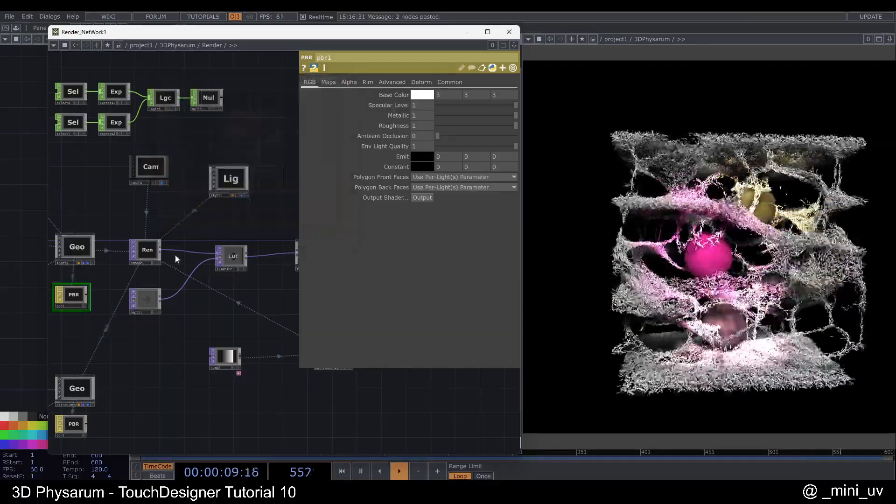
{"action": "scroll", "coordinate": [178, 253], "scroll_direction": "down", "scroll_amount": 3}
{"action": "left_click_drag", "start_coordinate": [212, 277], "coordinate": [150, 283]}
{"action": "mouse_move", "coordinate": [162, 247]}
{"action": "left_mouse_down"}
{"action": "mouse_move", "coordinate": [158, 259]}
{"action": "mouse_move", "coordinate": [148, 242]}
{"action": "left_mouse_up"}
{"action": "scroll", "coordinate": [228, 241], "scroll_direction": "up", "scroll_amount": 4}
{"action": "scroll", "coordinate": [228, 241], "scroll_direction": "down", "scroll_amount": 6}
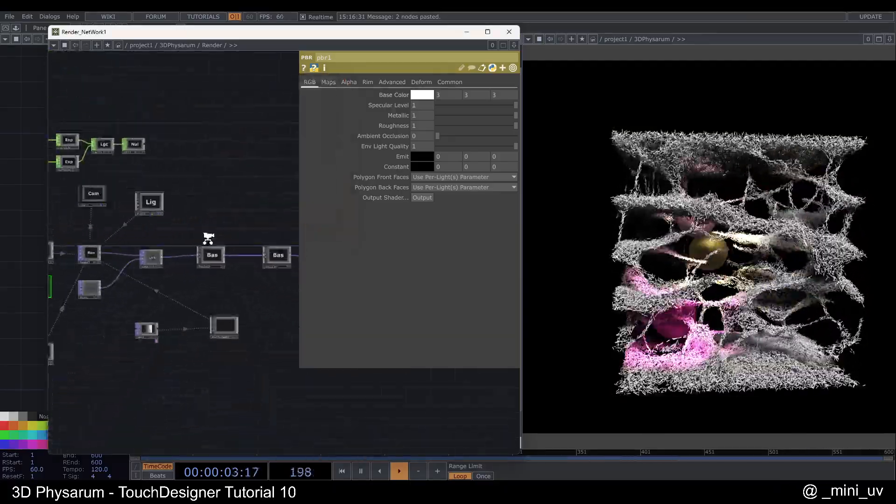
{"action": "left_click_drag", "start_coordinate": [108, 271], "coordinate": [173, 275]}
{"action": "scroll", "coordinate": [190, 258], "scroll_direction": "up", "scroll_amount": 5}
{"action": "scroll", "coordinate": [190, 257], "scroll_direction": "down", "scroll_amount": 8}
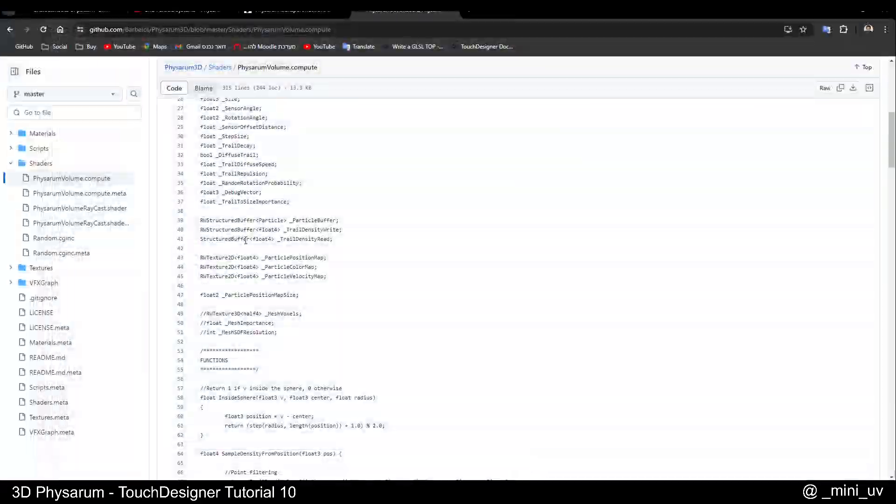
- Return to the TouchDesigner project window and hide the 3DPhysarum parameters
{"action": "mouse_move", "coordinate": [531, 495]}
{"action": "left_click", "coordinate": [523, 456]}
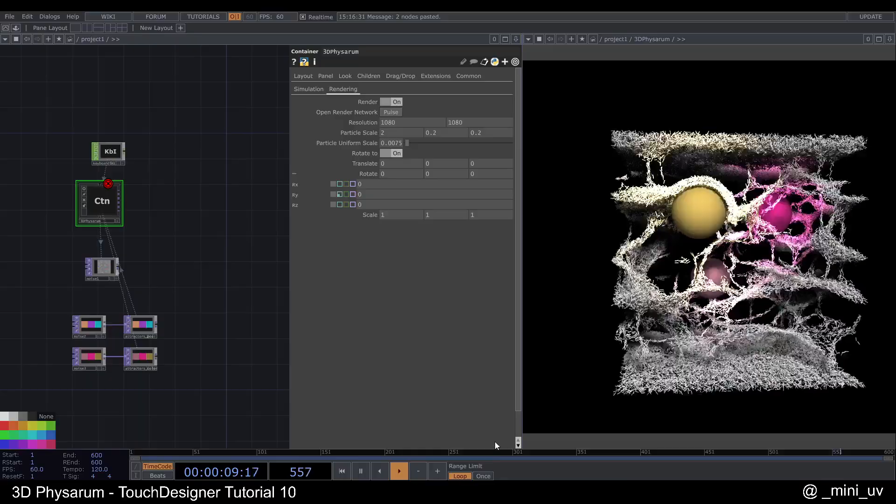
{"action": "key", "text": "p"}
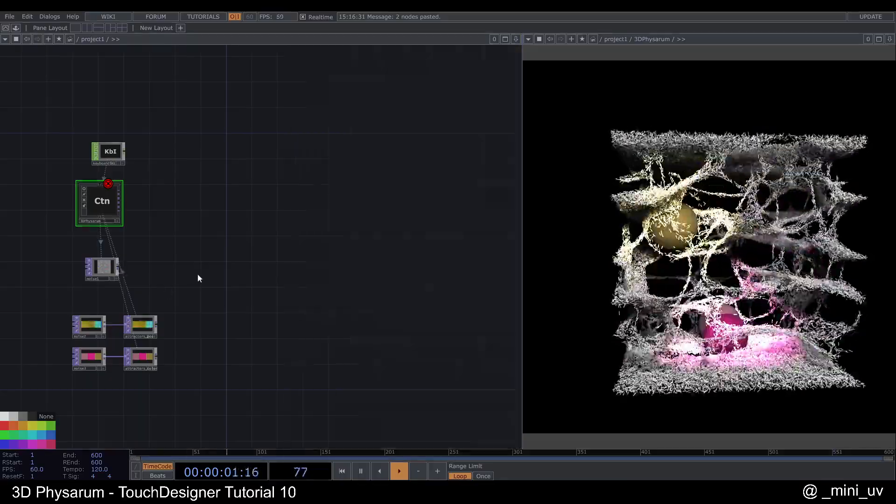
- Show the 3DPhysarum simulation parameters, set Initial Position and Boundary Shape to Sphere, and restart the simulation
{"action": "key", "text": "h"}
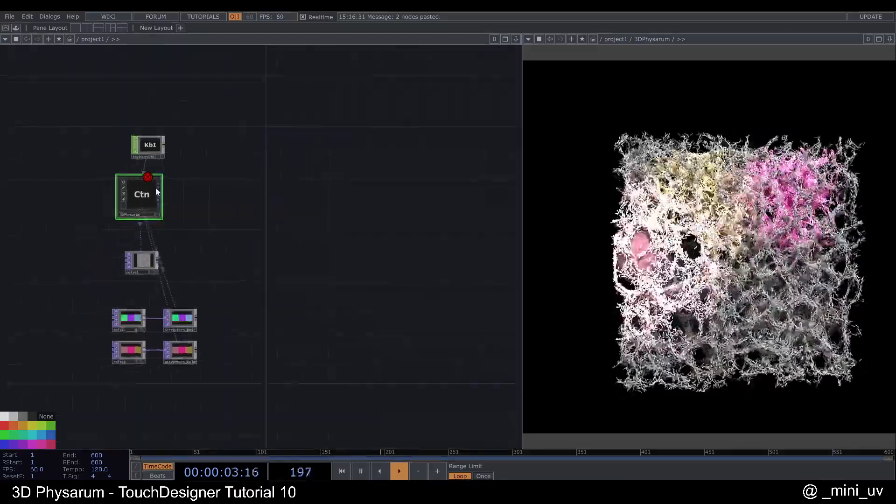
{"action": "key", "text": "p"}
{"action": "left_click", "coordinate": [310, 88]}
{"action": "left_click", "coordinate": [409, 183]}
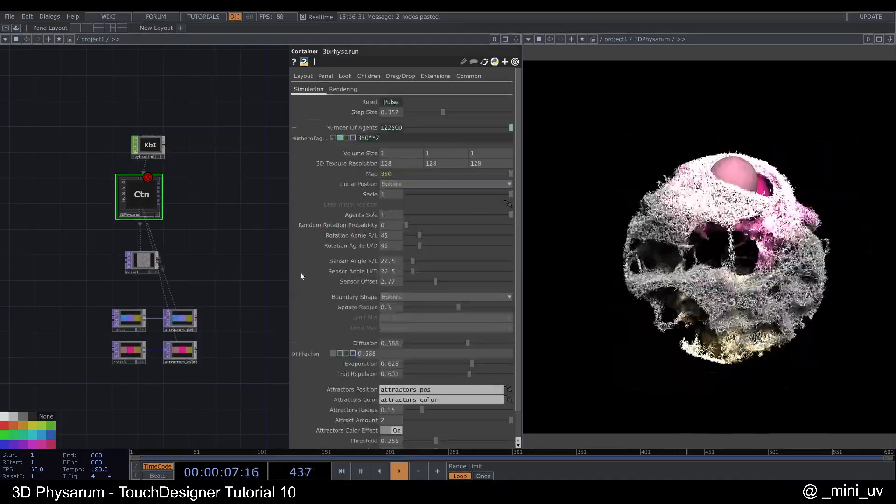
{"action": "key", "text": "1"}
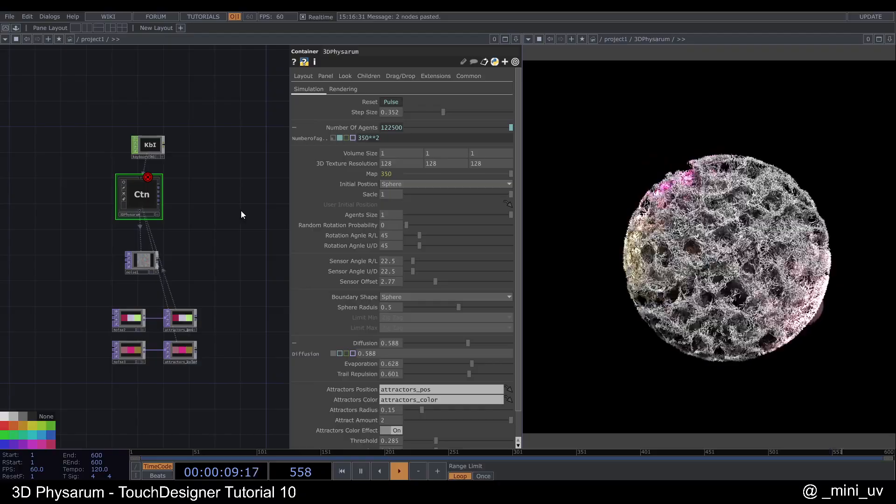
- Open the rendering parameters of 3DPhysarum and reduce the Particle Uniform Scale to 0.001
{"action": "left_click", "coordinate": [345, 90]}
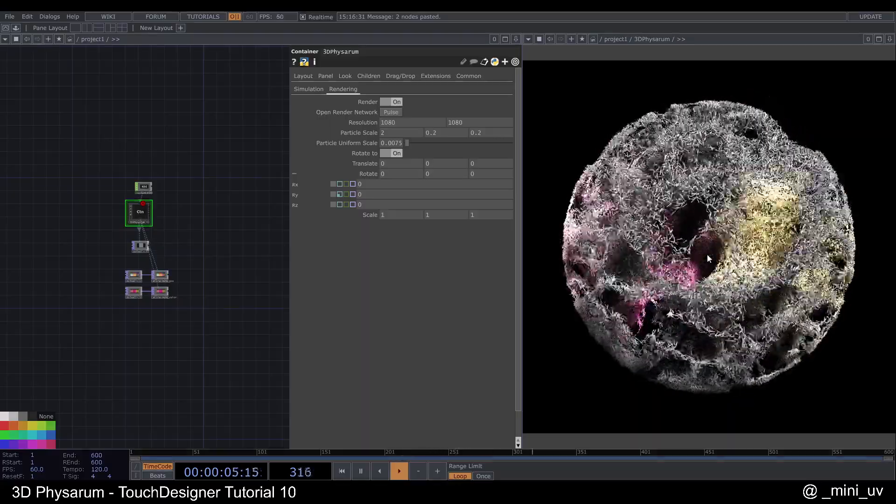
{"action": "middle_click_drag", "start_coordinate": [396, 145], "coordinate": [555, 205]}
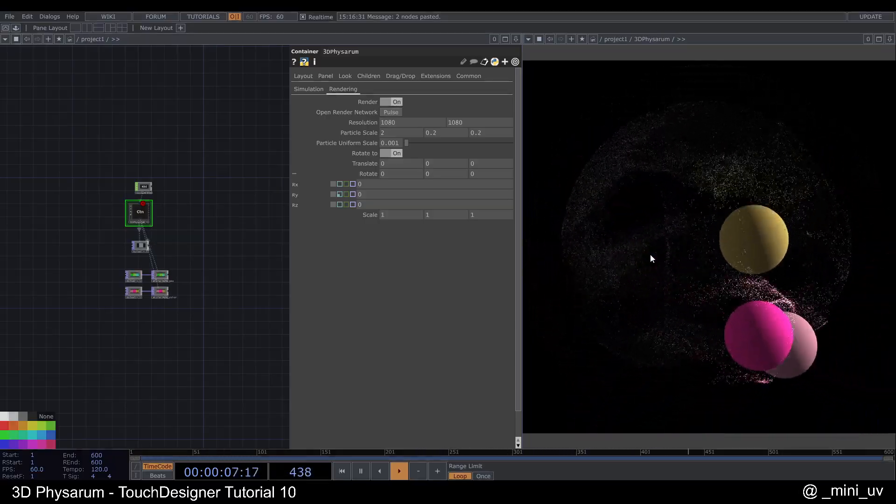
- Open the render network, examine the box geometry inside the Agents component, and close the network window
{"action": "left_click", "coordinate": [391, 112]}
{"action": "scroll", "coordinate": [182, 252], "scroll_direction": "up", "scroll_amount": 8}
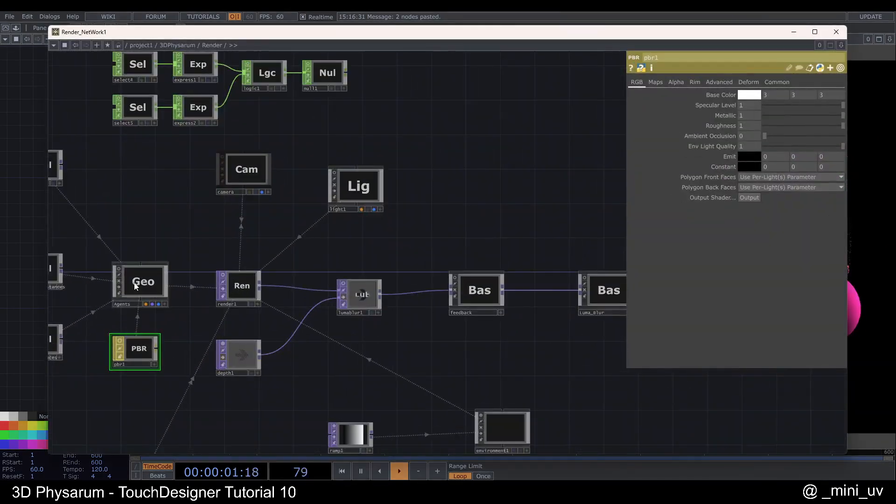
{"action": "double_click", "coordinate": [131, 287]}
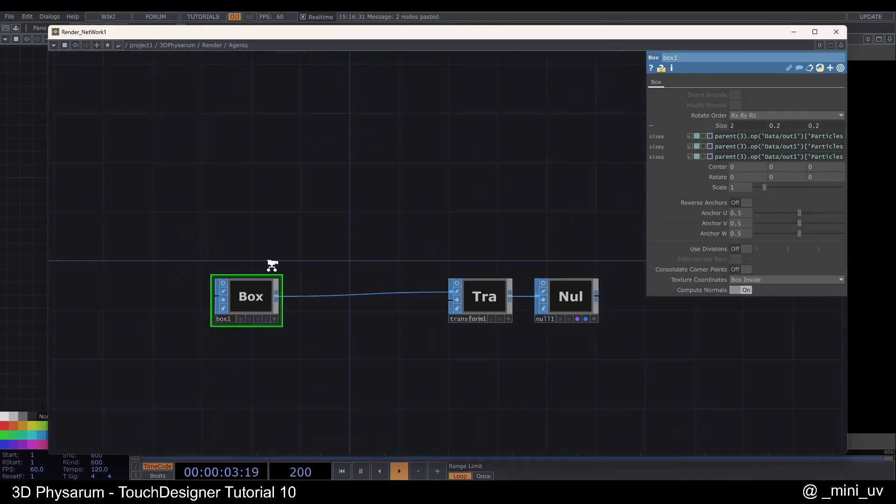
{"action": "scroll", "coordinate": [273, 269], "scroll_direction": "down", "scroll_amount": 10}
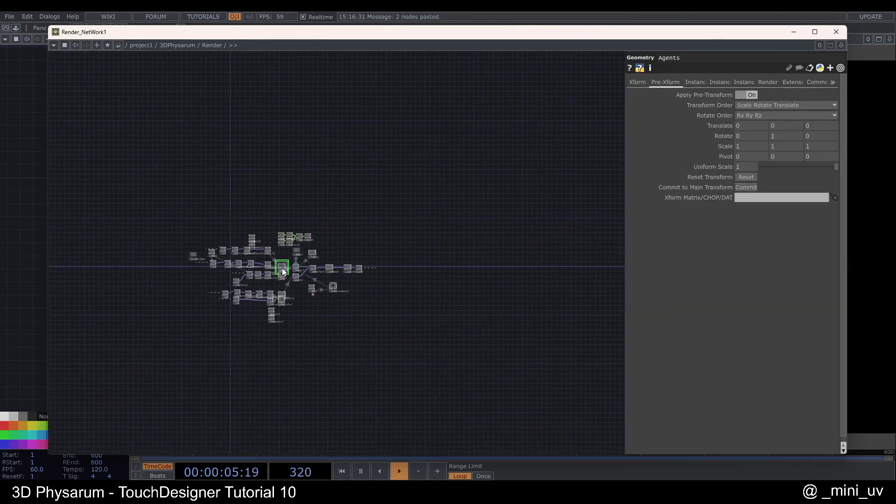
{"action": "scroll", "coordinate": [282, 272], "scroll_direction": "down", "scroll_amount": 5}
{"action": "left_click", "coordinate": [836, 32]}
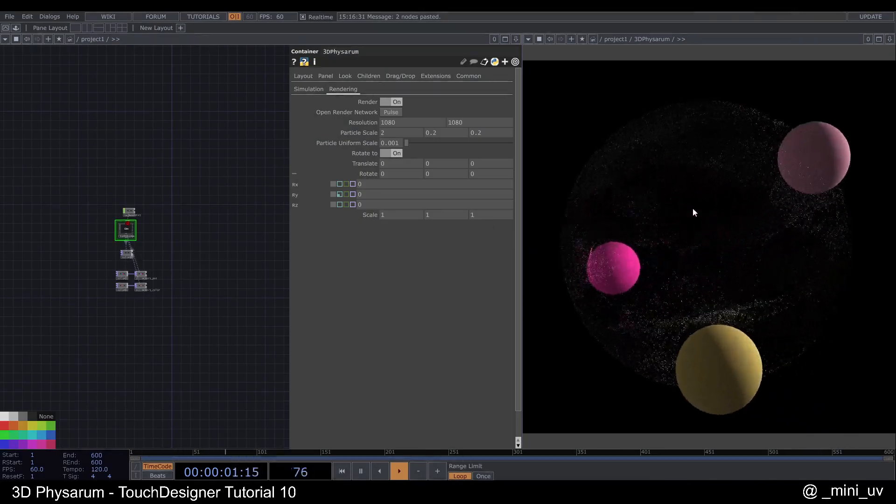
- Set the Particle Uniform Scale to 0.005 and toggle Rotate to off and back on
{"action": "type", "text": "5"}
{"action": "key", "text": "Return"}
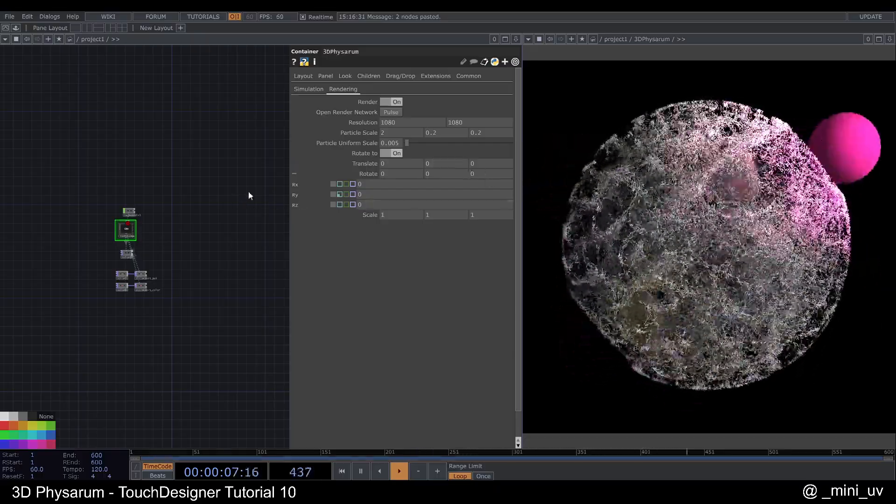
{"action": "left_click", "coordinate": [394, 155]}
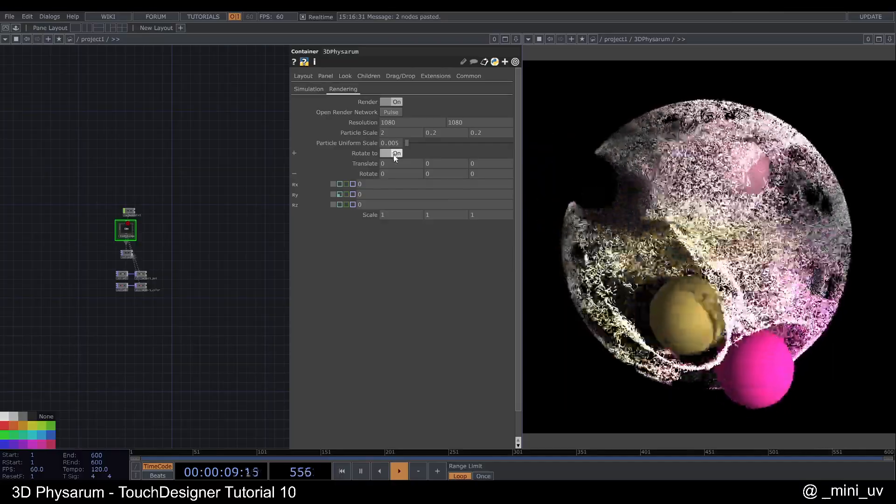
{"action": "left_click", "coordinate": [393, 154]}
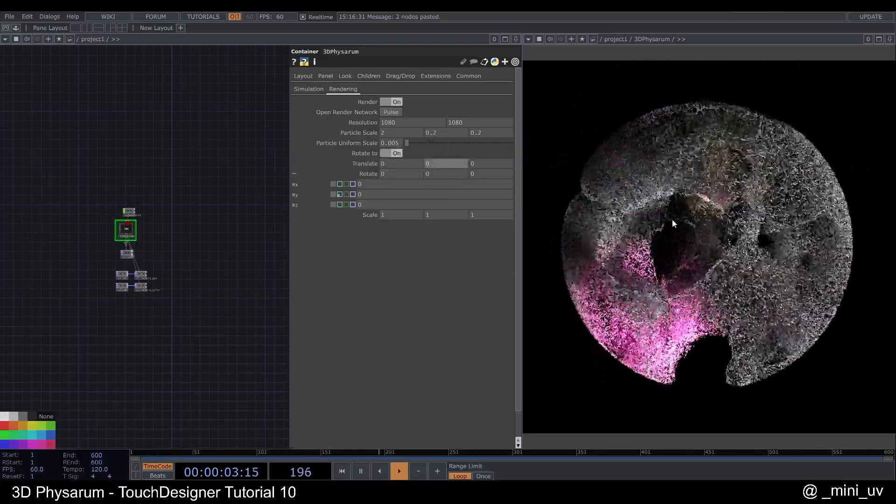
- Try shifting the simulation with Translate and rotating it about Y to 83, undoing each change
{"action": "mouse_move", "coordinate": [444, 161]}
{"action": "middle_mouse_down"}
{"action": "mouse_move", "coordinate": [459, 151]}
{"action": "mouse_move", "coordinate": [432, 151]}
{"action": "mouse_move", "coordinate": [449, 151]}
{"action": "mouse_move", "coordinate": [456, 163]}
{"action": "mouse_move", "coordinate": [444, 163]}
{"action": "middle_mouse_up"}
{"action": "middle_click_drag", "start_coordinate": [414, 164], "coordinate": [392, 164]}
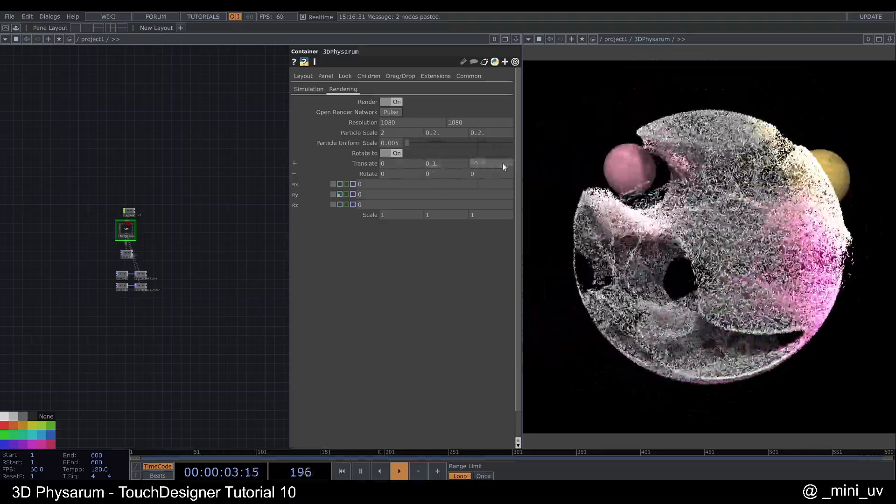
{"action": "key", "text": "ctrl+z"}
{"action": "key", "text": "ctrl+z"}
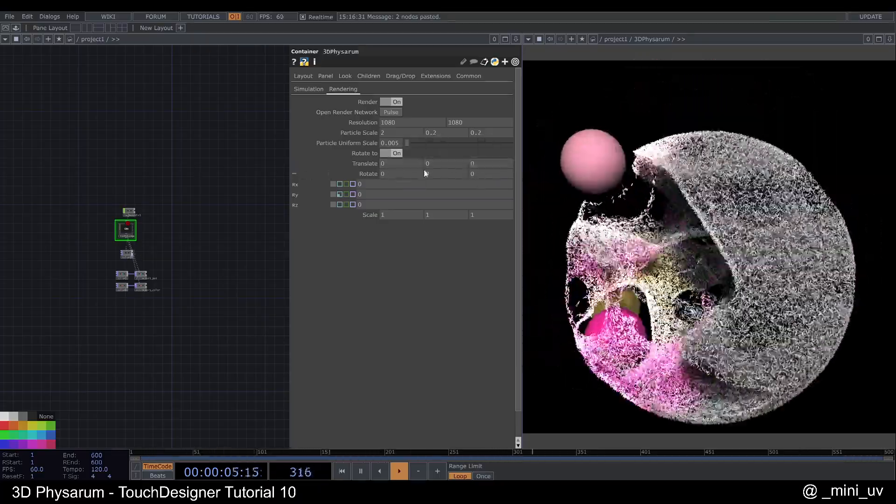
{"action": "middle_click_drag", "start_coordinate": [441, 173], "coordinate": [446, 161]}
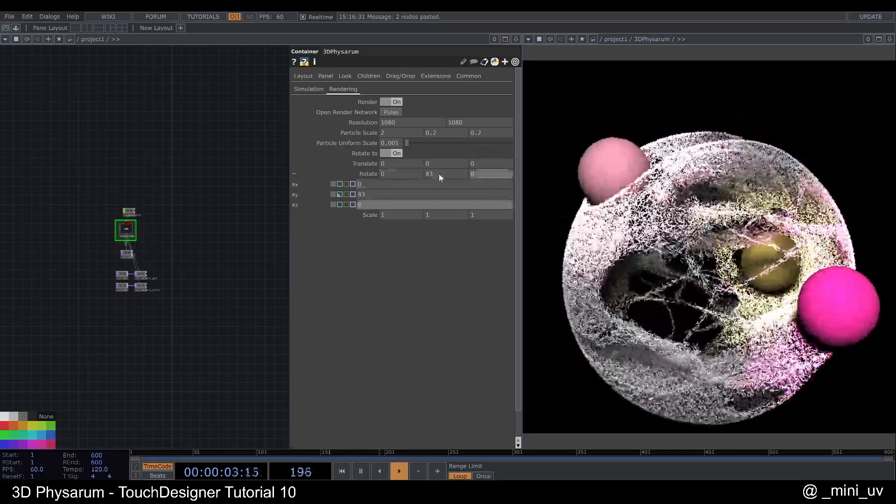
{"action": "key", "text": "ctrl+z"}
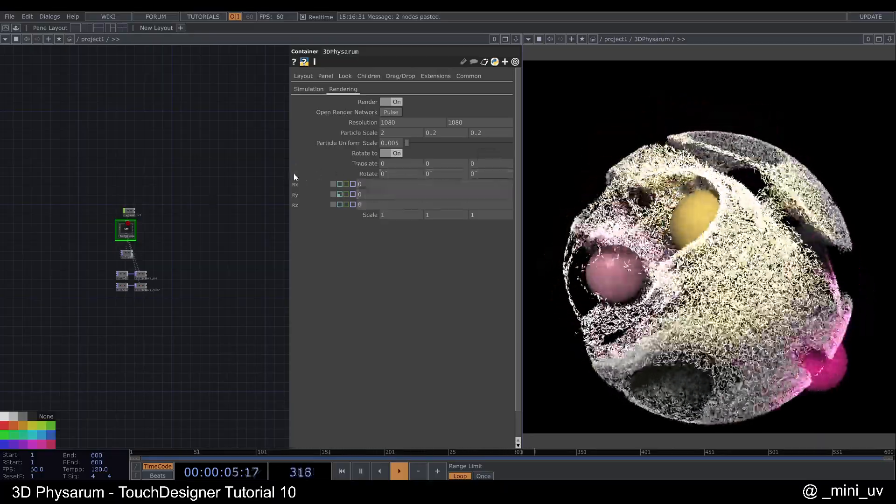
- Collapse the expression rows of Rotate, try different Scale values, and set Scale back to 1
{"action": "left_click", "coordinate": [295, 174]}
{"action": "middle_click_drag", "start_coordinate": [459, 183], "coordinate": [480, 181]}
{"action": "middle_click_drag", "start_coordinate": [405, 185], "coordinate": [445, 182]}
{"action": "left_click_drag", "start_coordinate": [439, 183], "coordinate": [335, 194]}
{"action": "type", "text": "1"}
{"action": "left_click_drag", "start_coordinate": [395, 184], "coordinate": [330, 184]}
{"action": "type", "text": "1"}
{"action": "key", "text": "Return"}
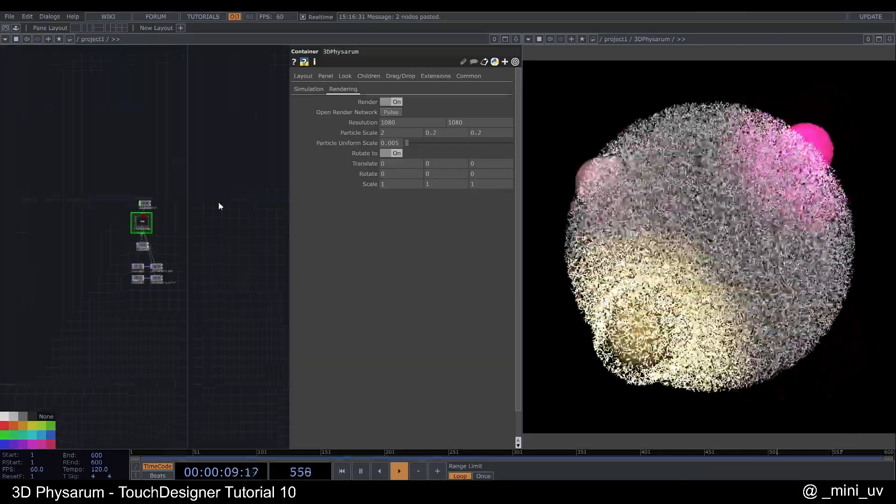
- Return to the simulation parameters and clear the Attractors Position and Attractors Color references
{"action": "left_click", "coordinate": [309, 88]}
{"action": "scroll", "coordinate": [142, 156], "scroll_direction": "up", "scroll_amount": 6}
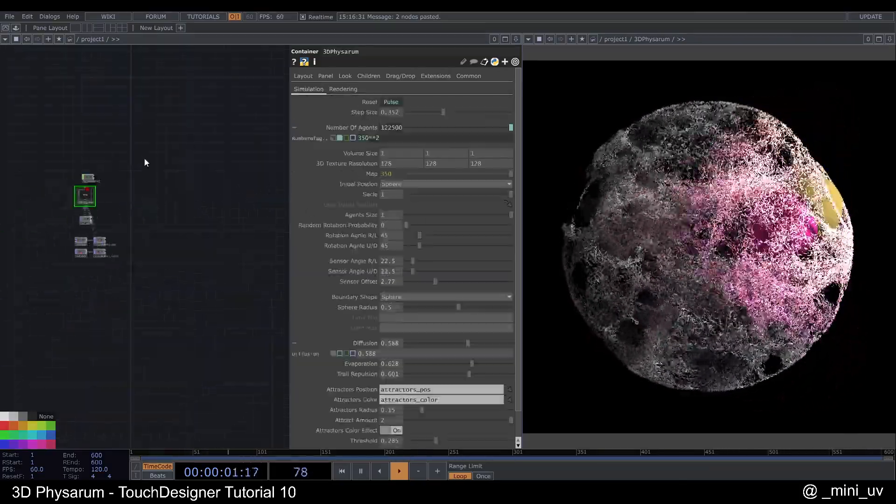
{"action": "left_click_drag", "start_coordinate": [209, 207], "coordinate": [174, 207]}
{"action": "left_click_drag", "start_coordinate": [252, 201], "coordinate": [201, 200]}
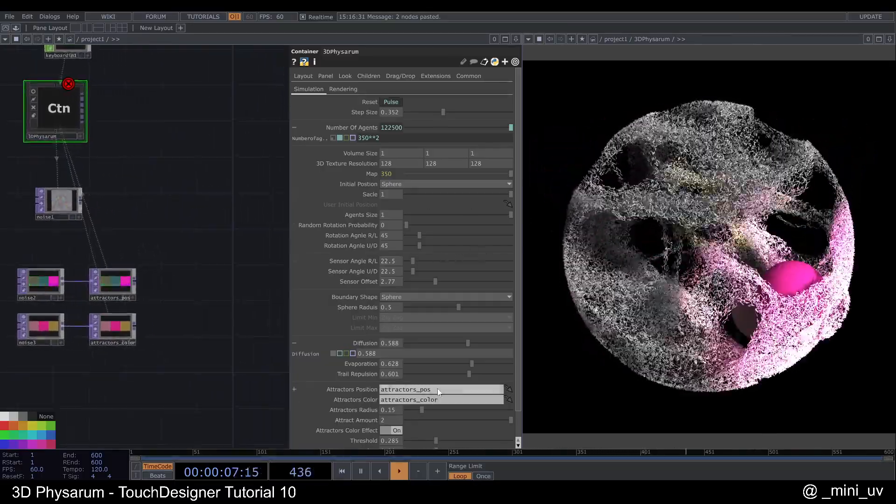
{"action": "left_click", "coordinate": [438, 393]}
{"action": "key", "text": "BackSpace"}
{"action": "left_click", "coordinate": [436, 402]}
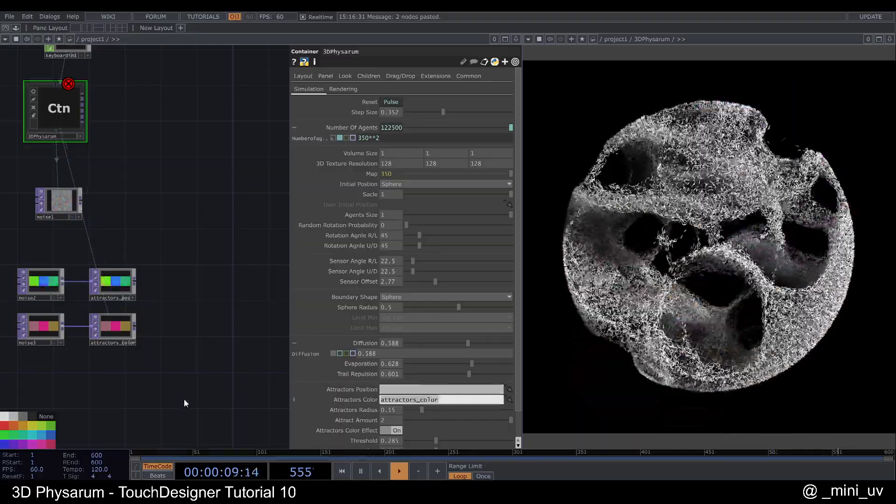
{"action": "key", "text": "BackSpace"}
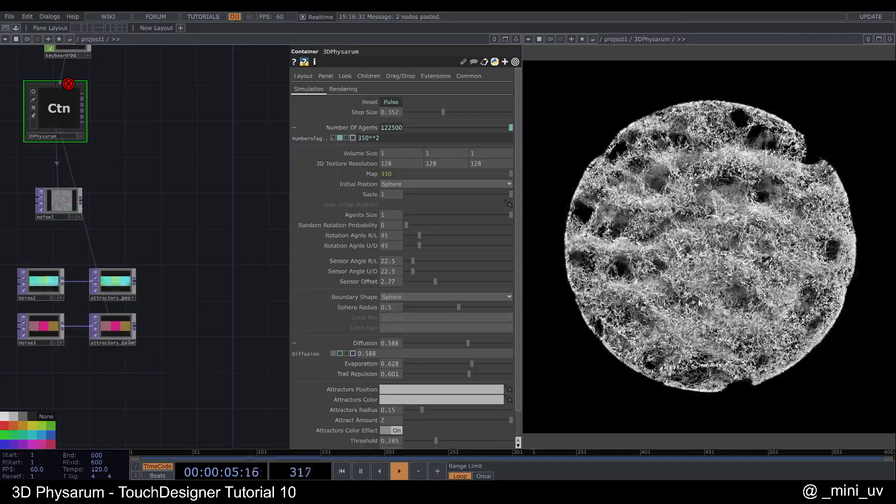
- Set Diffusion to 1, Evaporation to 0.454 and Trail Repulsion to 0.61
{"action": "left_click_drag", "start_coordinate": [469, 343], "coordinate": [512, 343]}
{"action": "mouse_move", "coordinate": [472, 364]}
{"action": "left_mouse_down"}
{"action": "mouse_move", "coordinate": [447, 363]}
{"action": "mouse_move", "coordinate": [445, 373]}
{"action": "mouse_move", "coordinate": [483, 371]}
{"action": "mouse_move", "coordinate": [471, 373]}
{"action": "left_mouse_up"}
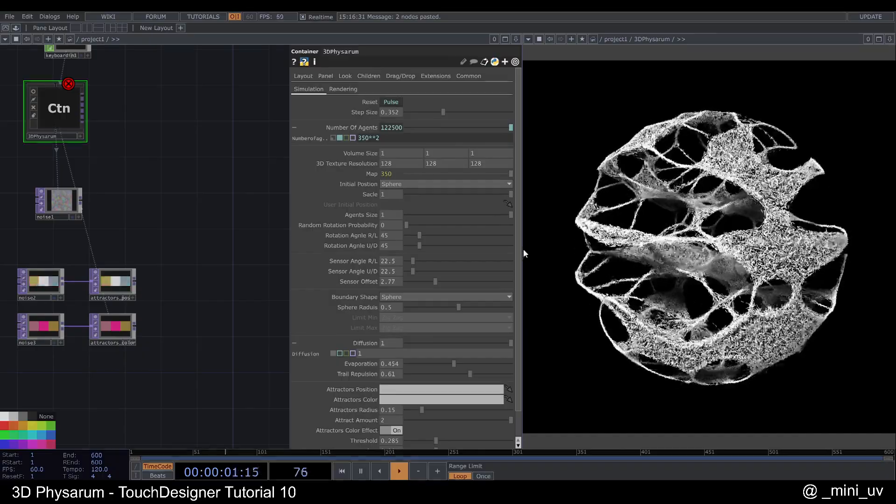
{"action": "middle_click_drag", "start_coordinate": [209, 209], "coordinate": [188, 220]}
{"action": "left_click_drag", "start_coordinate": [188, 220], "coordinate": [173, 230]}
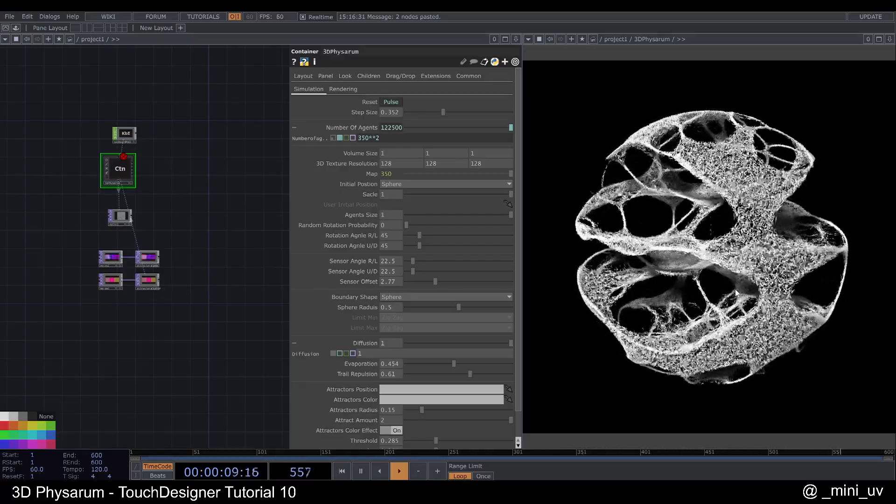
{"action": "scroll", "coordinate": [192, 220], "scroll_direction": "up", "scroll_amount": 6}
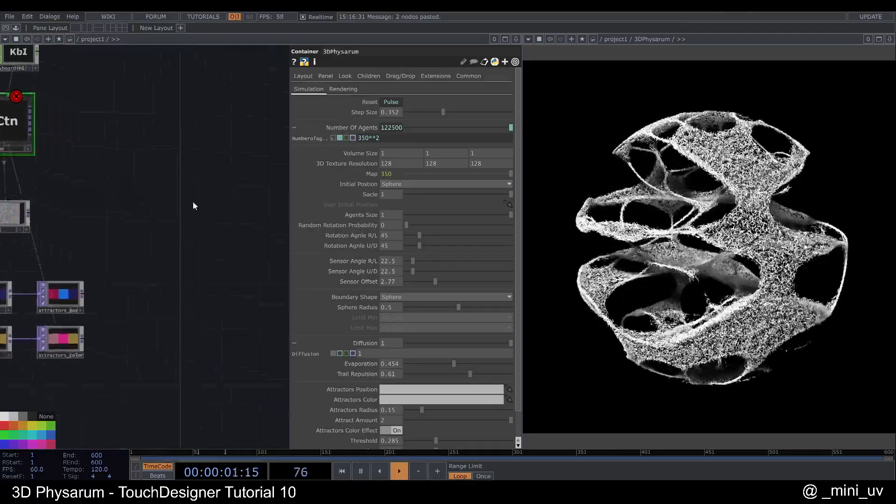
{"action": "scroll", "coordinate": [250, 201], "scroll_direction": "down", "scroll_amount": 5}
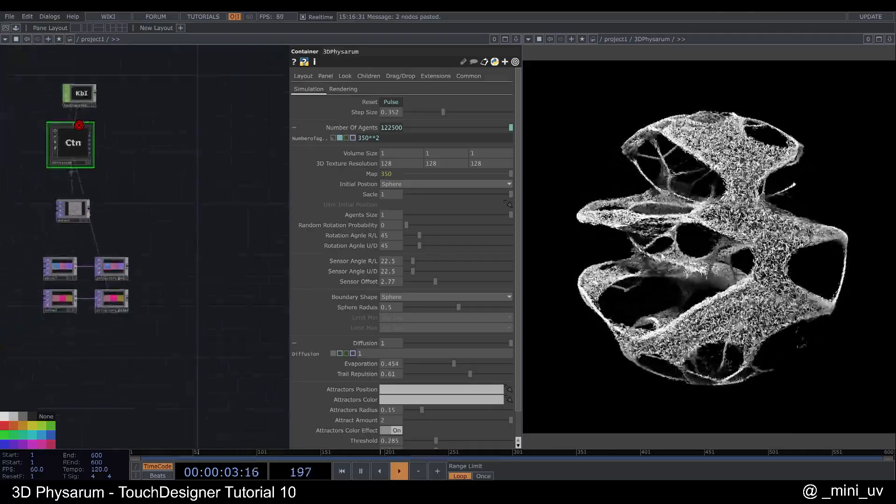